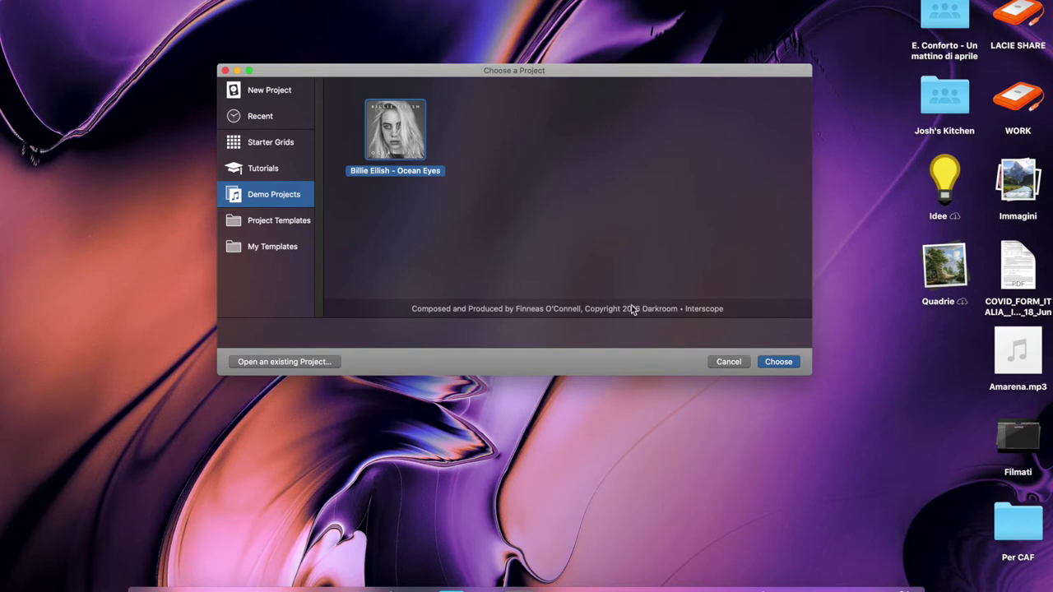
- Open the demo project "Billie Eilish - Ocean Eyes" and save it
double_click(416, 145)
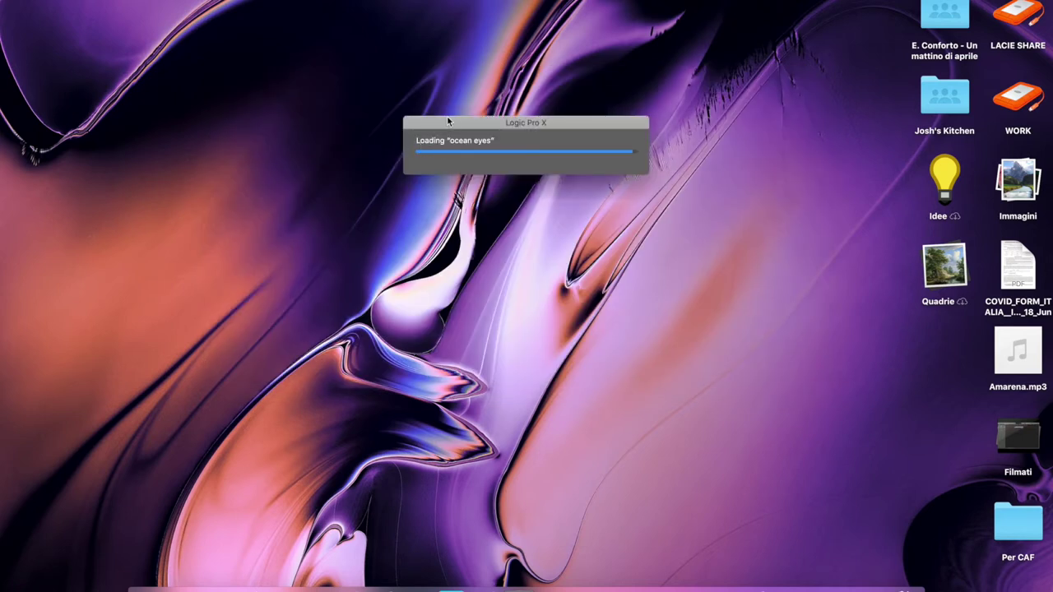
key(super+s)
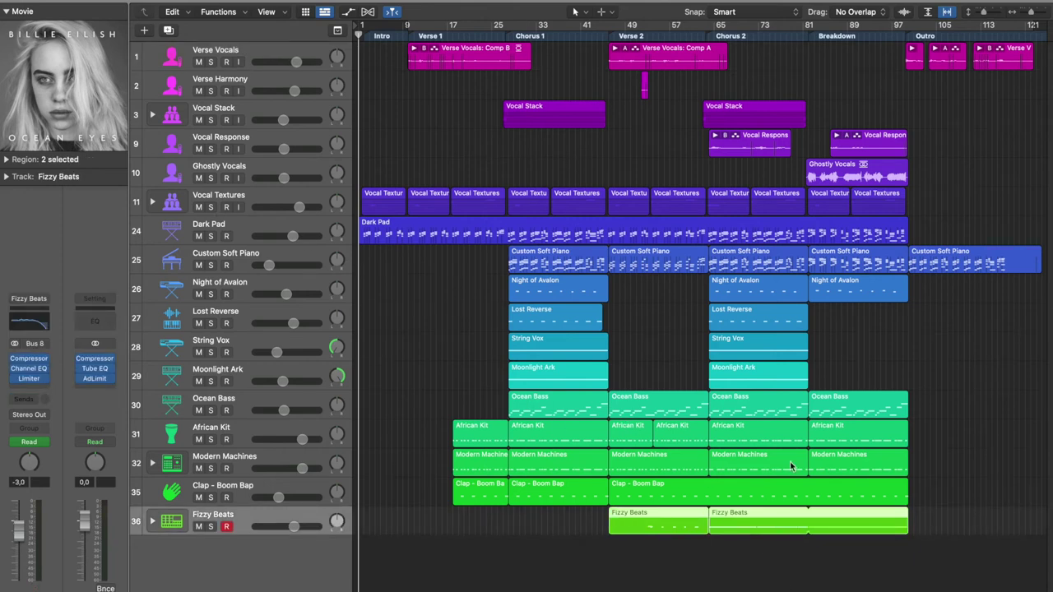
- Expand the Vocal Textures stack, look through its individual vocal layers, and collapse the stack
click(150, 205)
scroll(576, 312, down, 5)
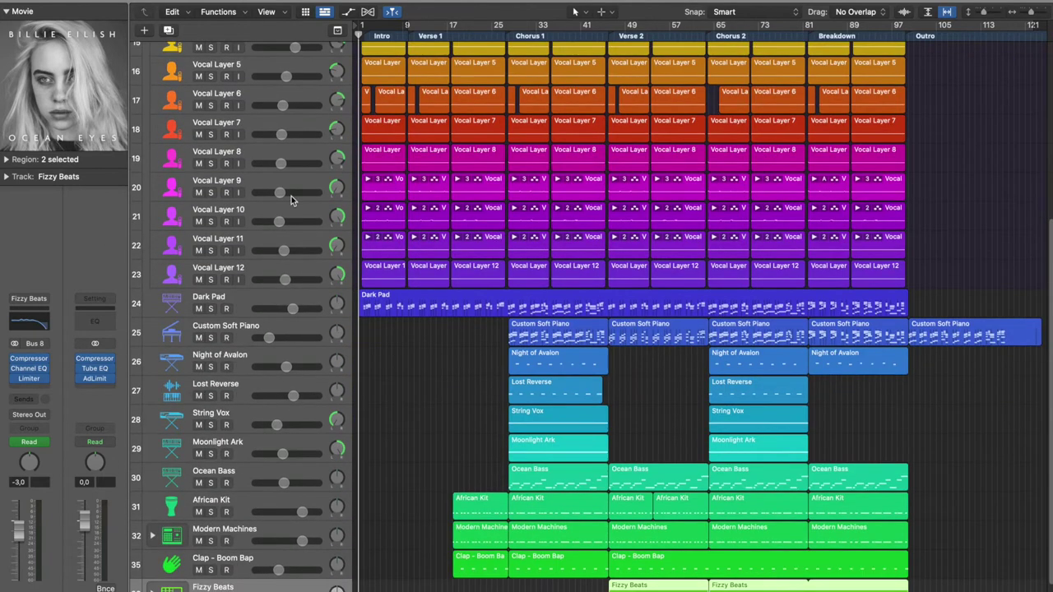
scroll(290, 200, up, 5)
click(153, 179)
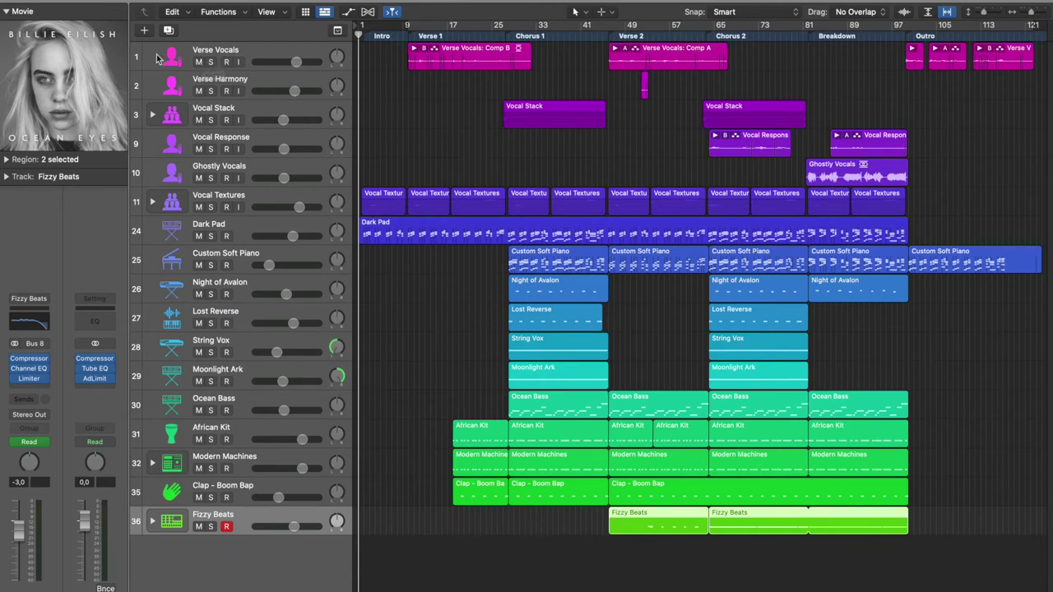
- Mute the Verse Vocals track and select it to show its channel strip
click(198, 63)
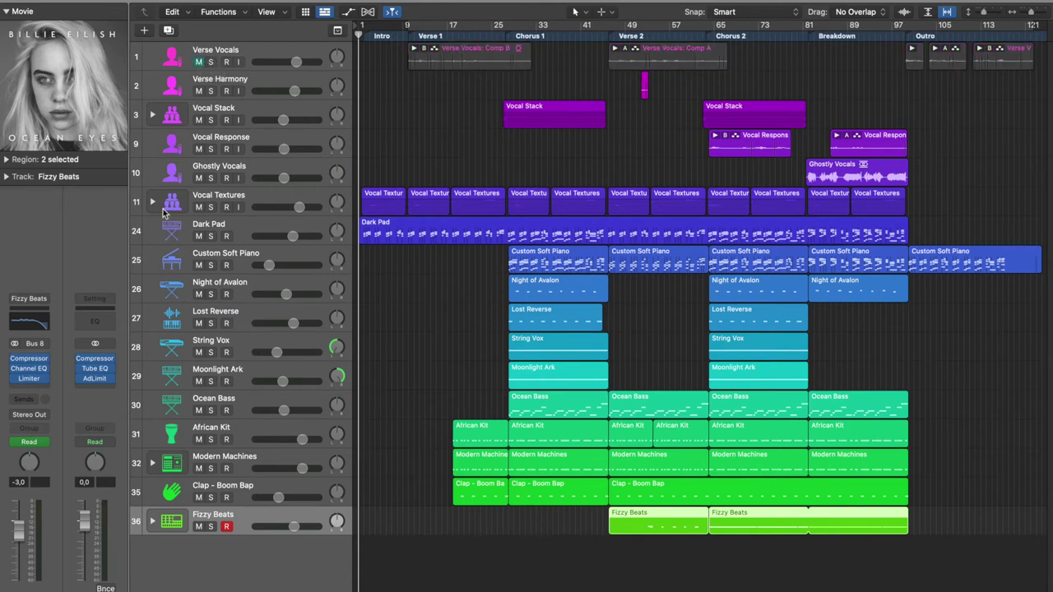
click(152, 203)
click(153, 203)
click(262, 56)
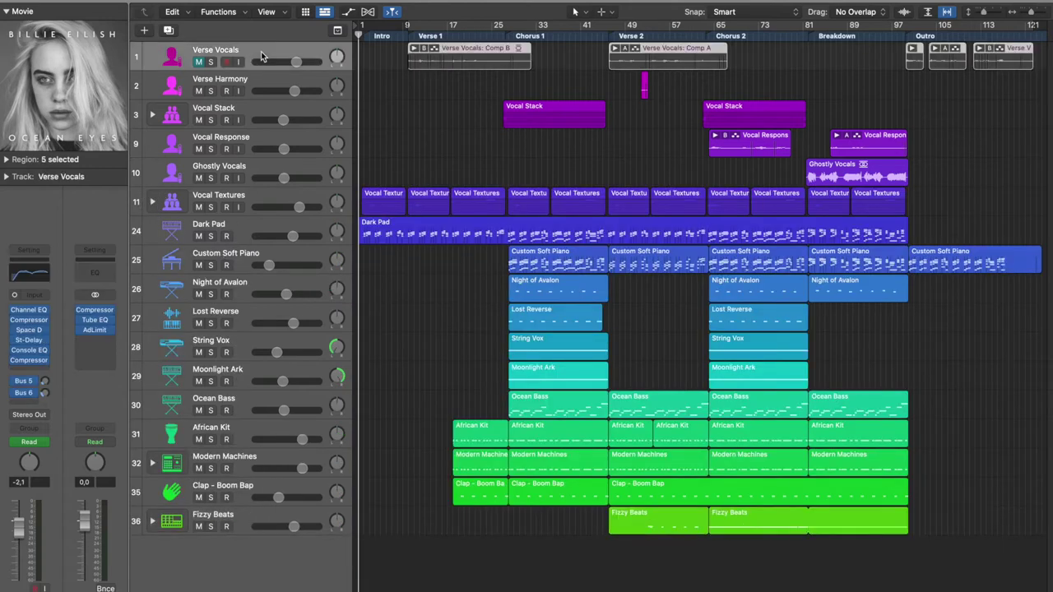
- Expand the Vocal Stack, examine its Lead Vocal and lead layers at Chorus 1, and collapse it
click(152, 114)
click(520, 37)
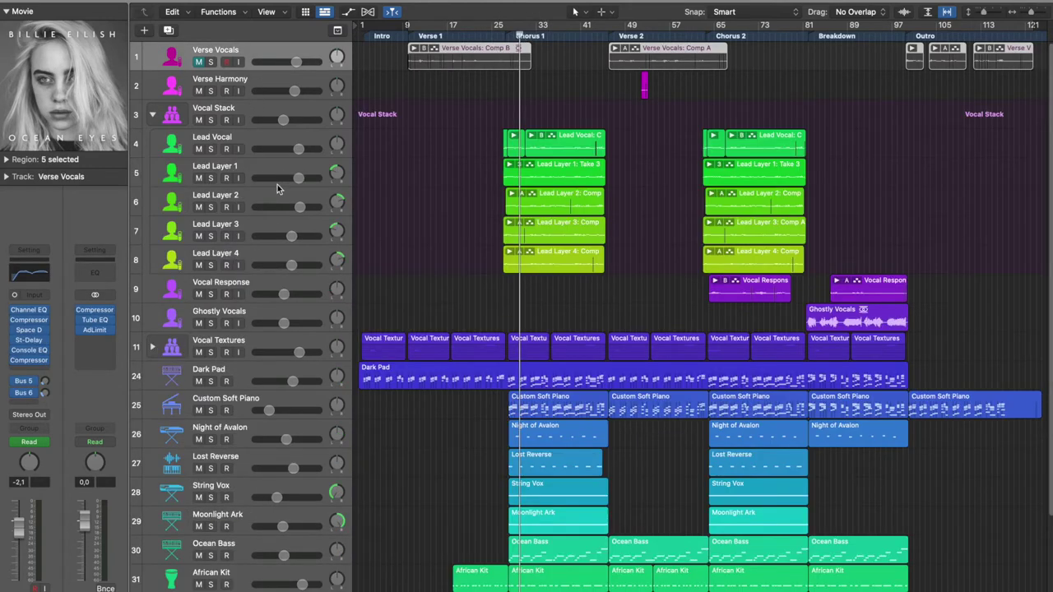
click(176, 146)
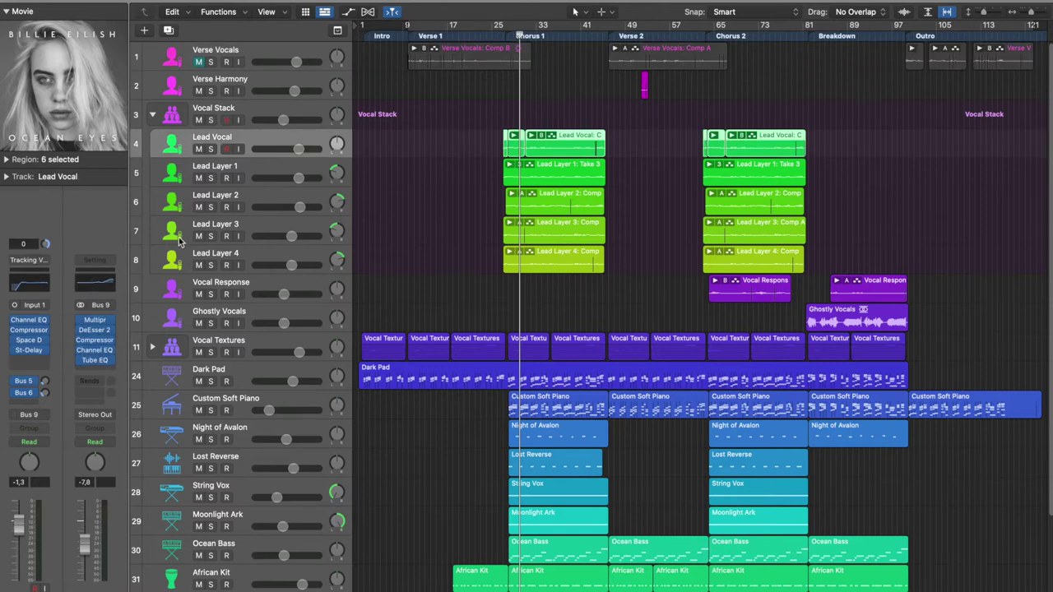
click(152, 115)
- Expand the Vocal Textures stack and select its Vocal Layer 12 track to view its channel strip
click(151, 201)
scroll(418, 225, down, 2)
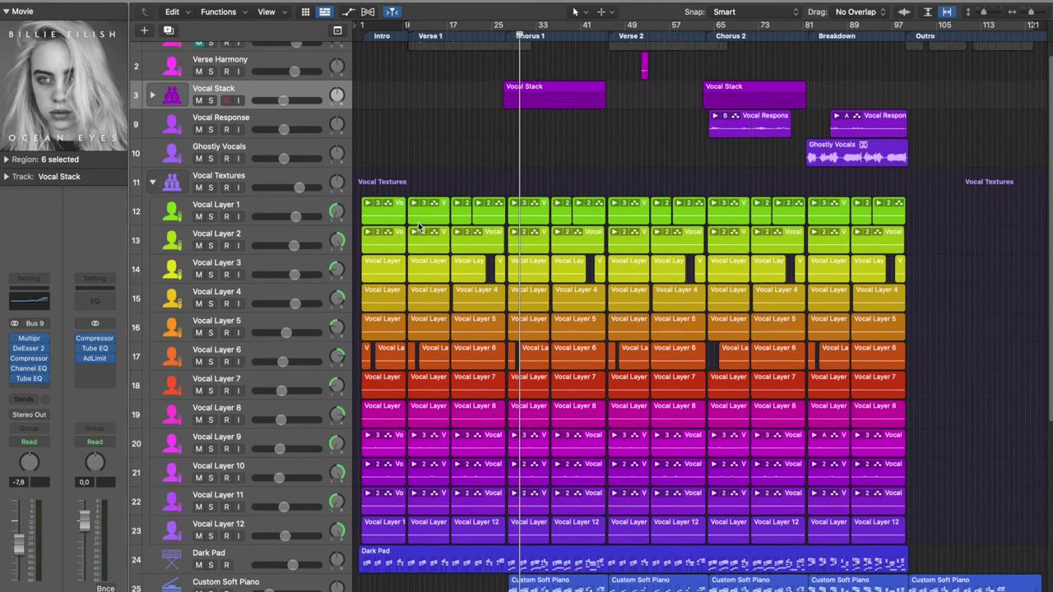
click(272, 172)
click(282, 516)
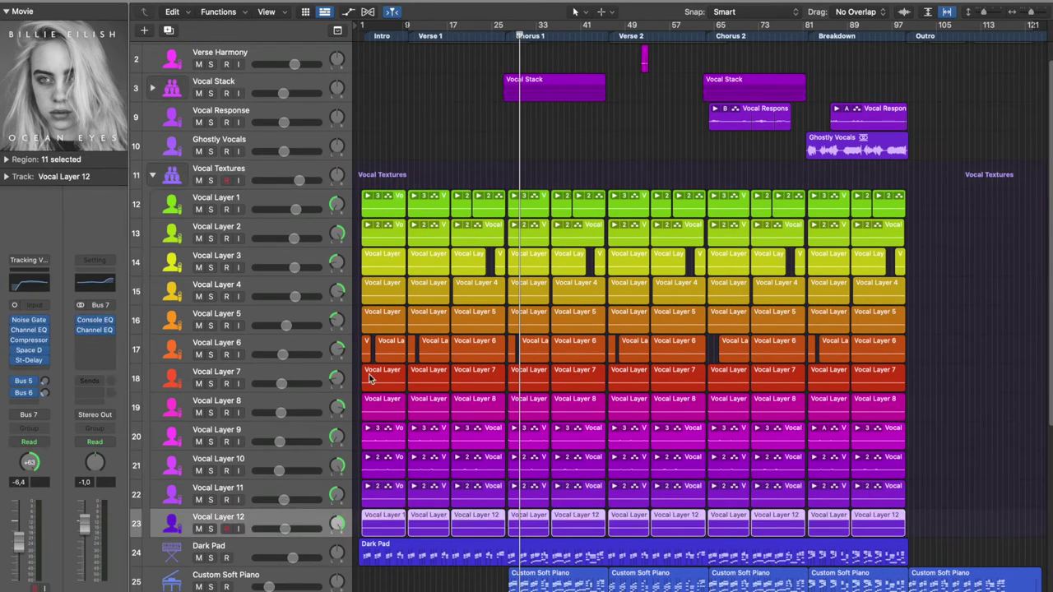
- Play the song from the Intro with the Vocal Textures stack soloed, and collapse the stack
click(369, 36)
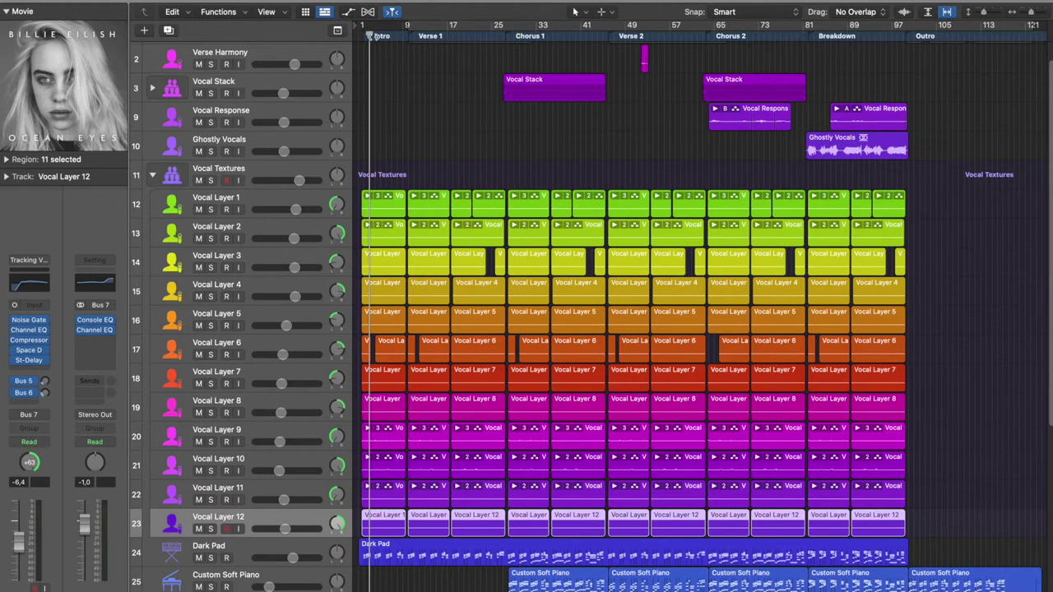
key(space)
click(211, 180)
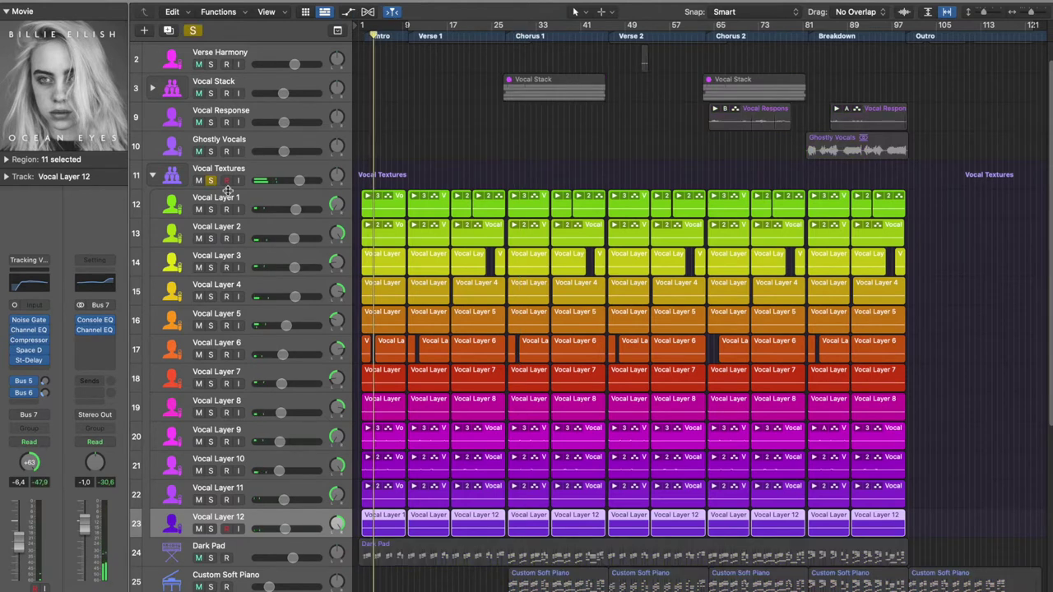
click(152, 178)
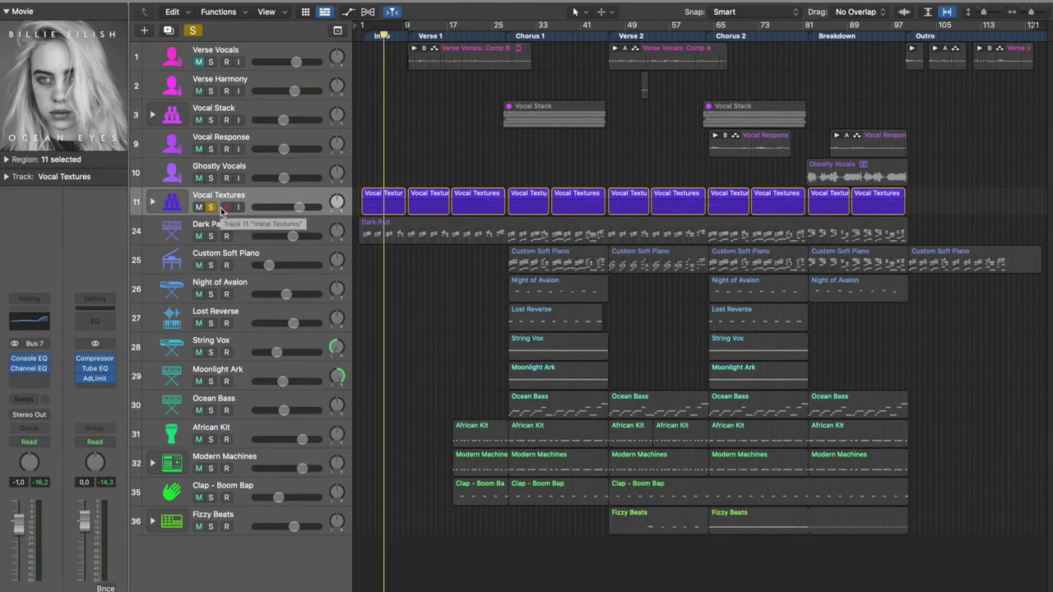
- Solo the Dark Pad track, play it from the beginning, and take Vocal Textures out of solo
click(441, 234)
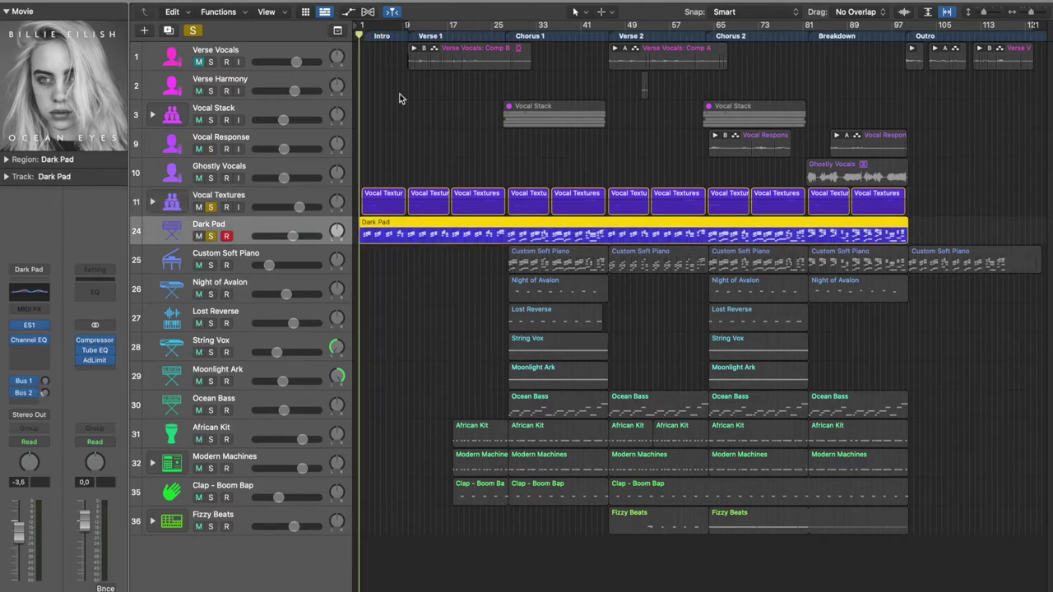
key(z)
key(space)
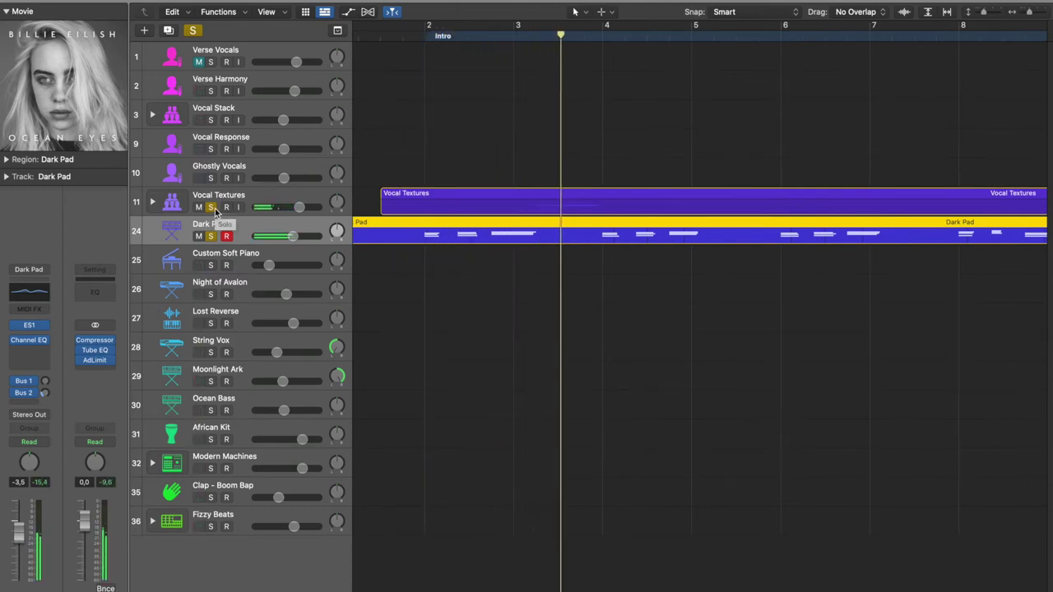
click(212, 207)
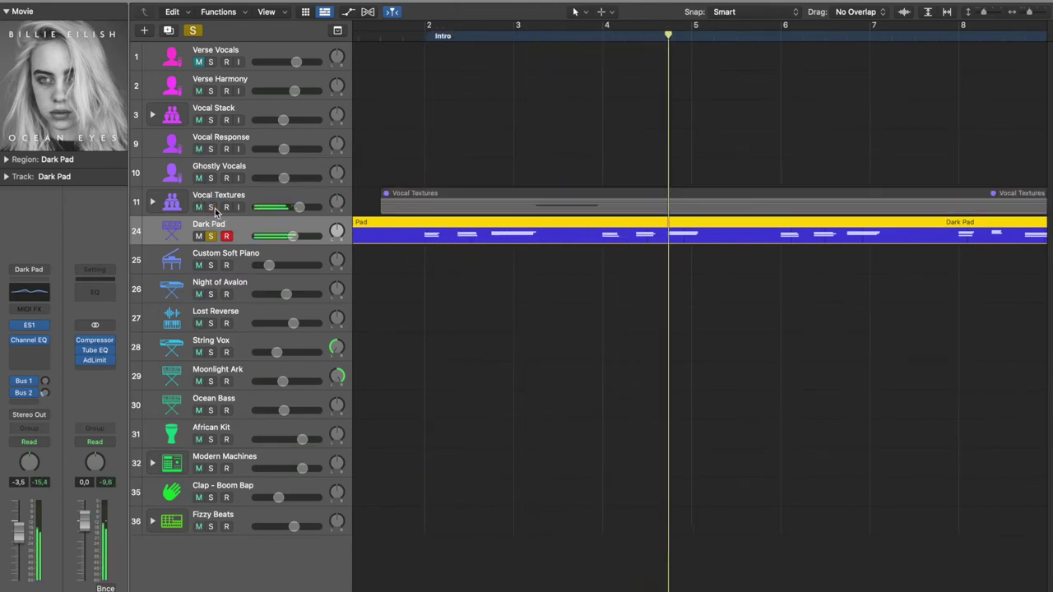
scroll(415, 200, down, 8)
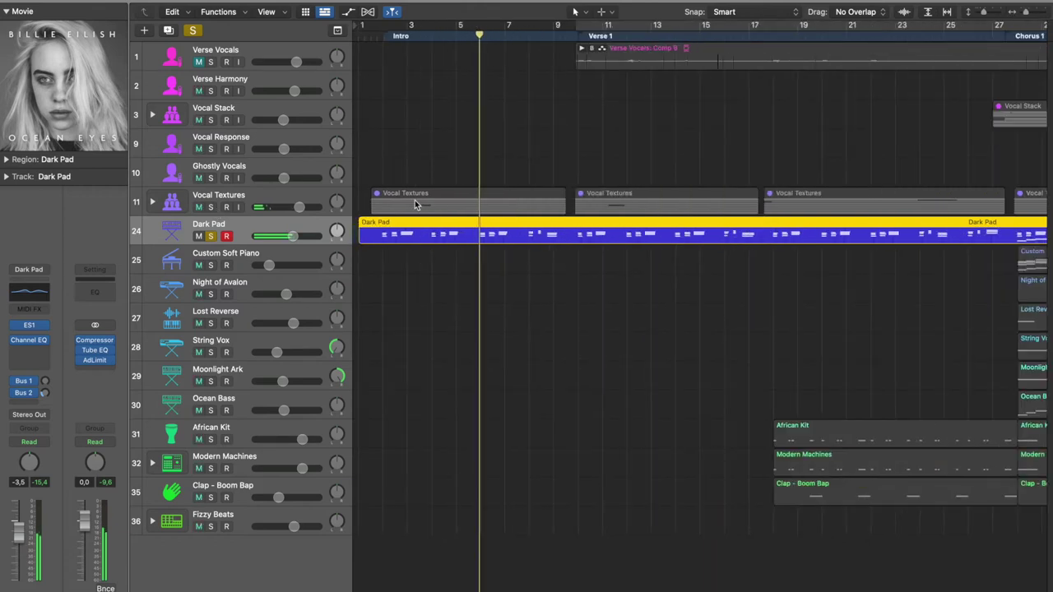
scroll(414, 200, down, 3)
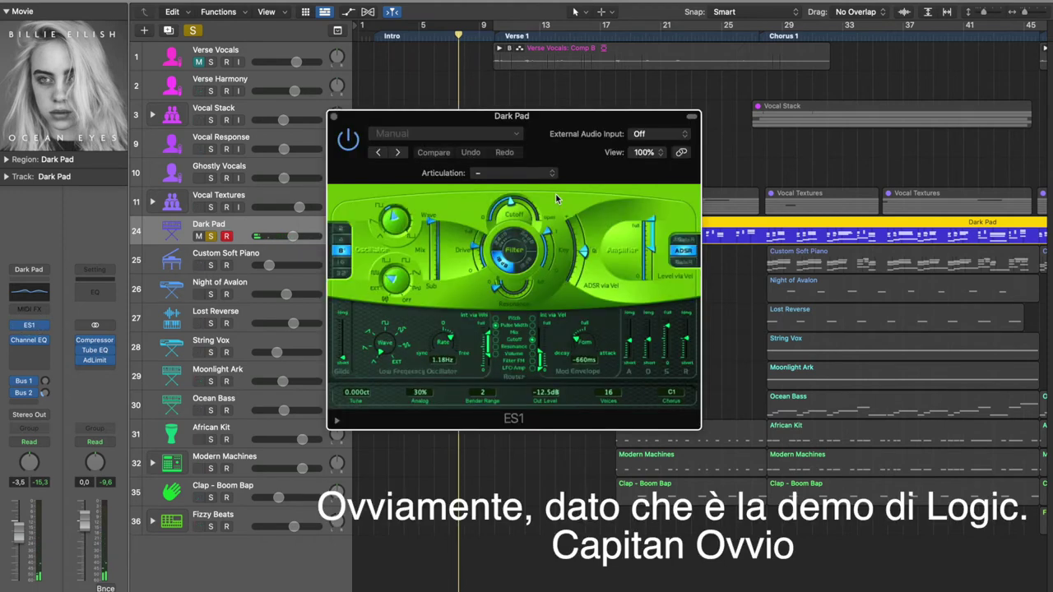
- Examine the Dark Pad's ES1 synth settings, close that plug-in, and view the track's Channel EQ curve
drag(585, 166, 557, 97)
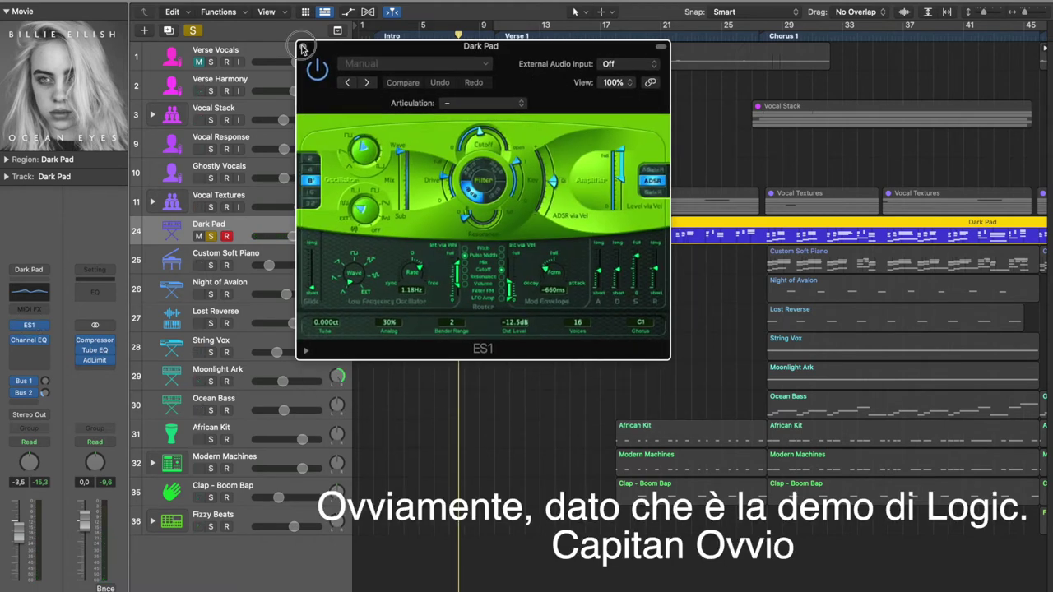
click(302, 47)
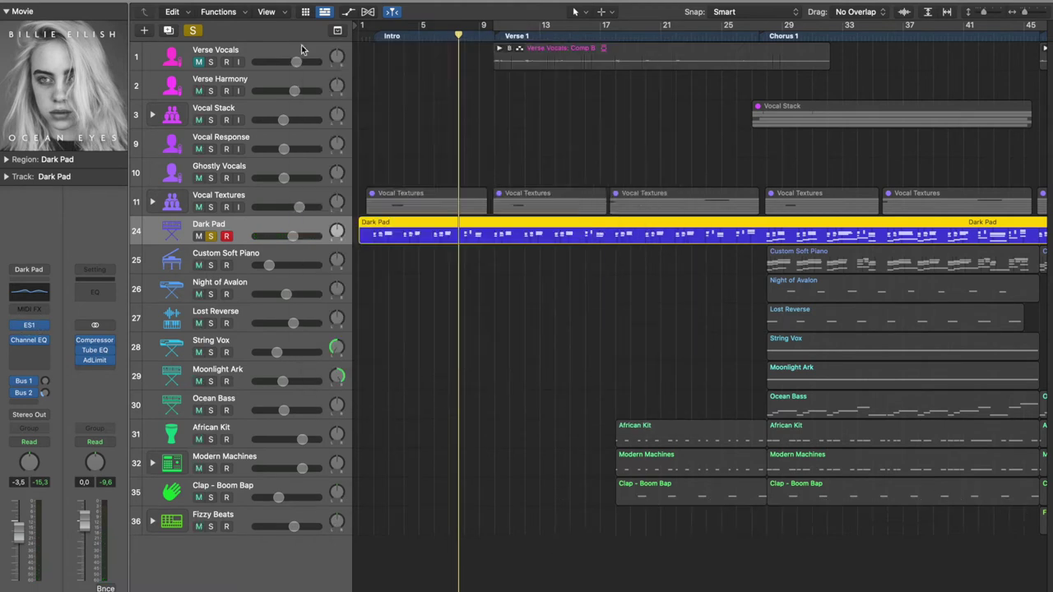
click(29, 340)
drag(512, 98, 718, 105)
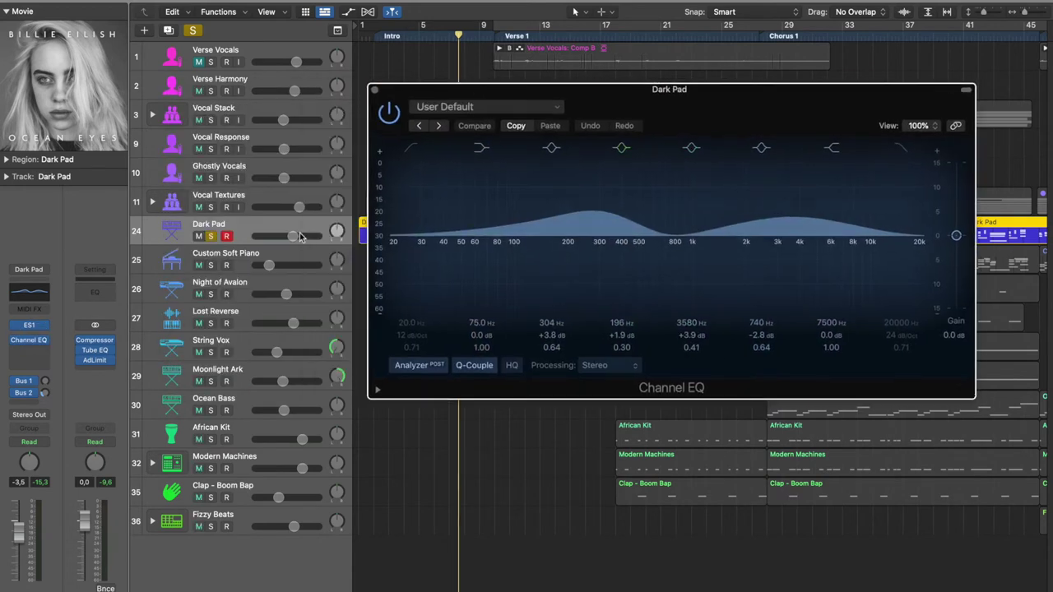
- Inspect the Console EQ and Channel EQ plug-ins on the Vocal Textures stack alongside the Dark Pad's EQ
click(261, 195)
click(33, 359)
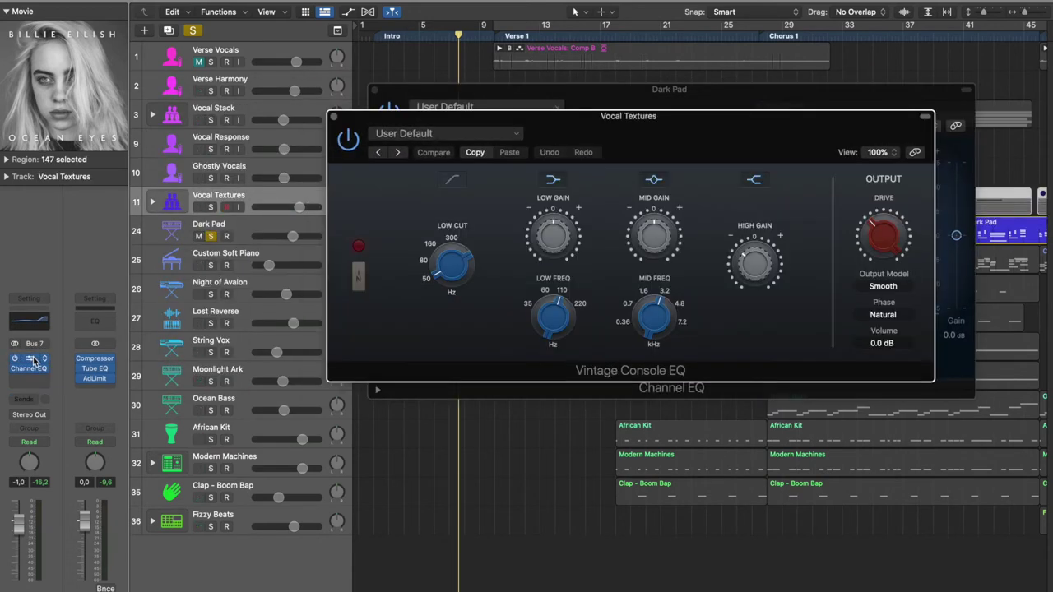
click(337, 115)
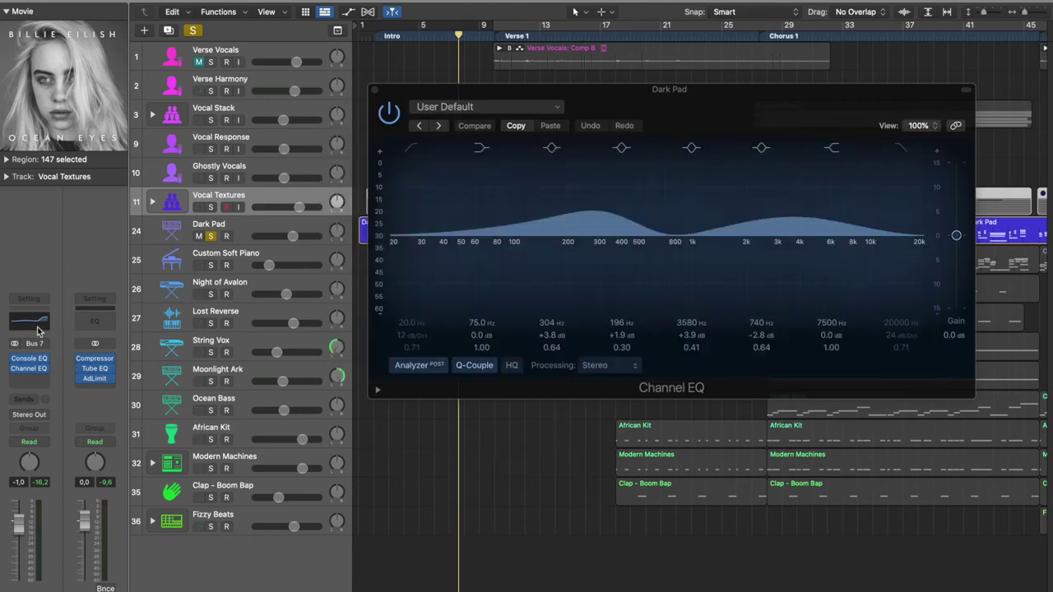
click(37, 325)
drag(589, 123, 496, 297)
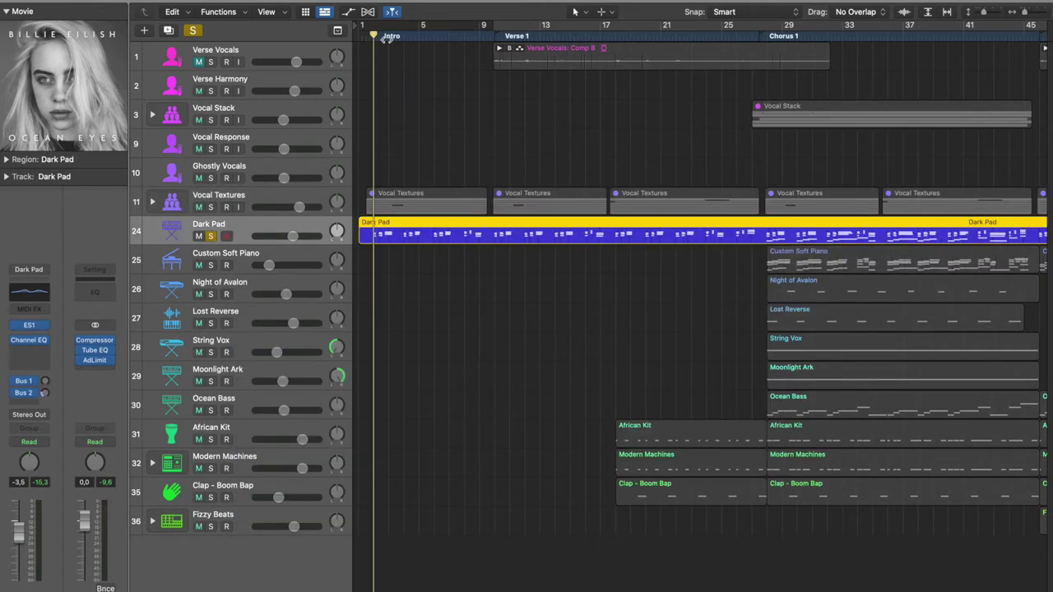
- Bypass the Dark Pad's Channel EQ and its Bus 1 and Bus 2 sends, and listen to the pad from the Intro
key(space)
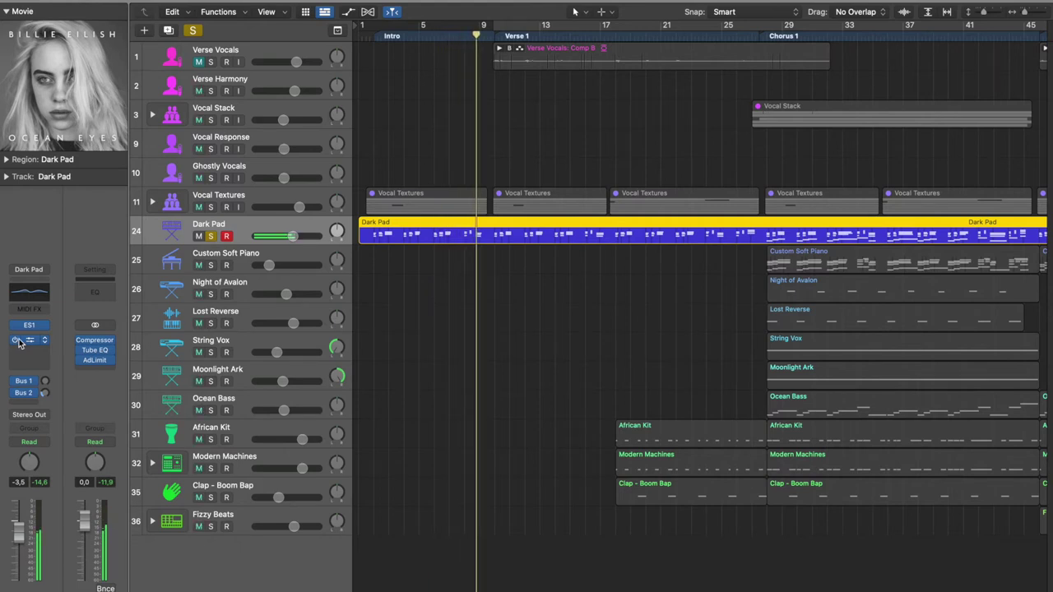
click(25, 394)
click(27, 390)
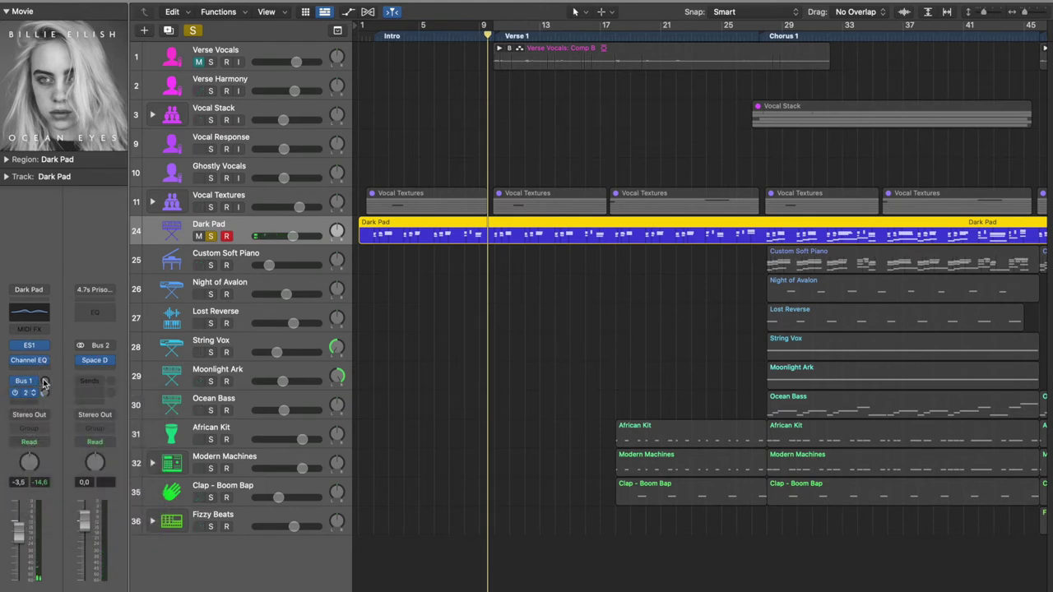
click(27, 384)
click(16, 375)
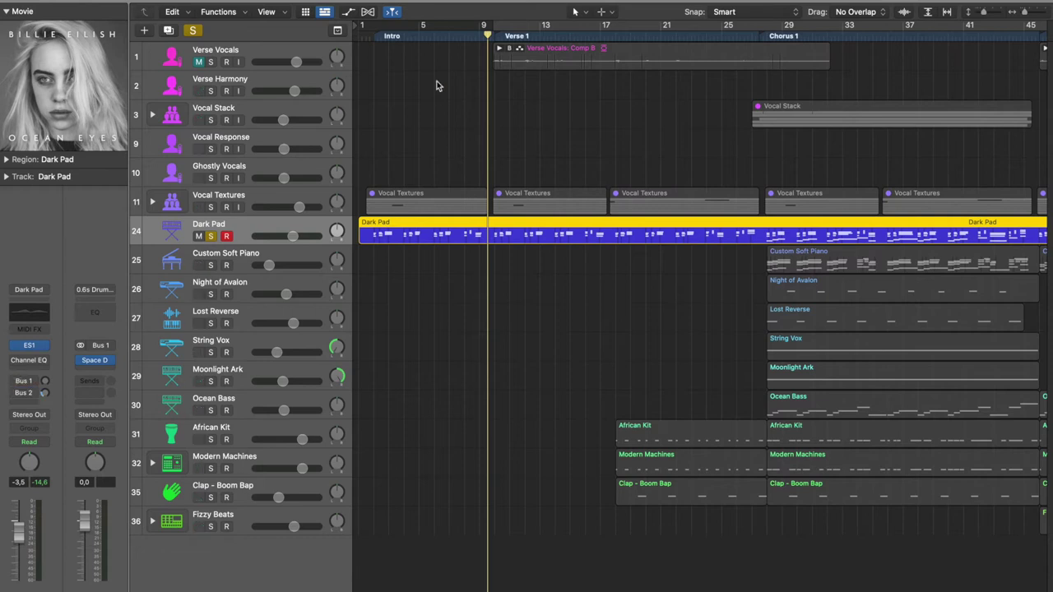
click(374, 37)
key(space)
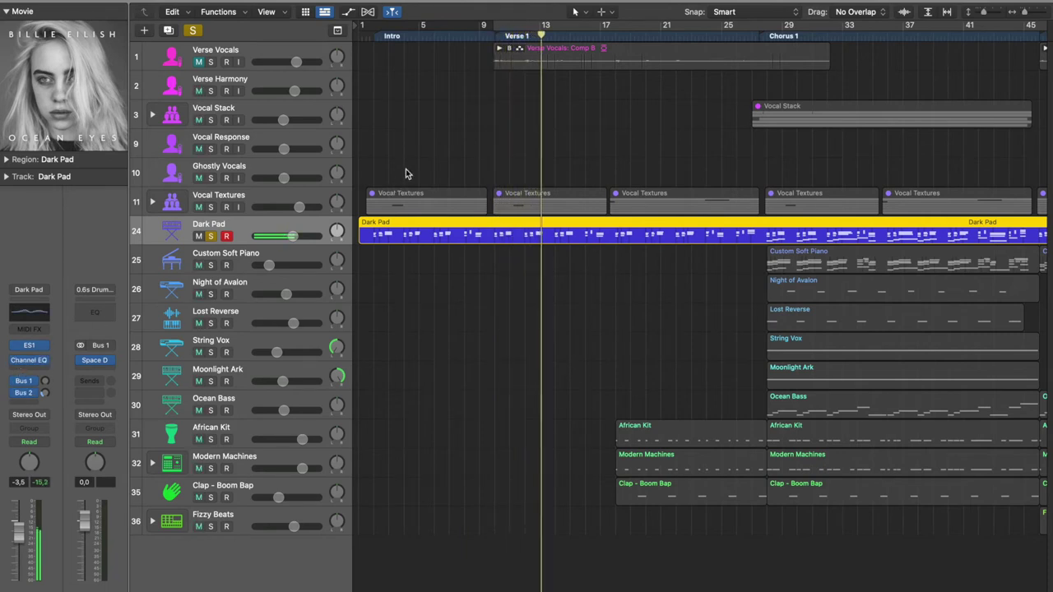
- Solo the Custom Soft Piano track, place the playhead at Chorus 1, and examine its Sampler instrument settings
click(207, 262)
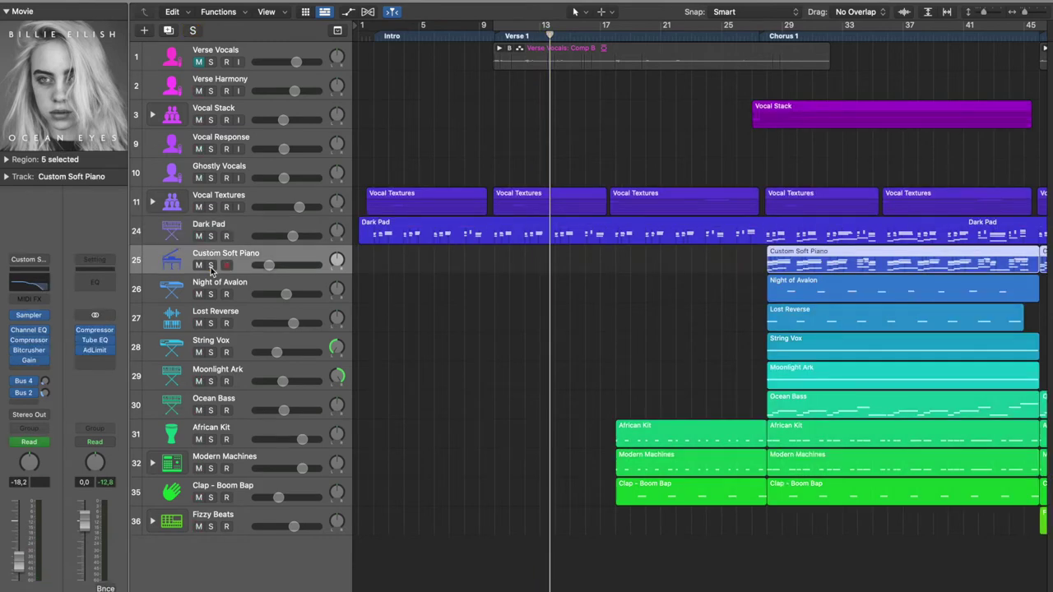
click(780, 36)
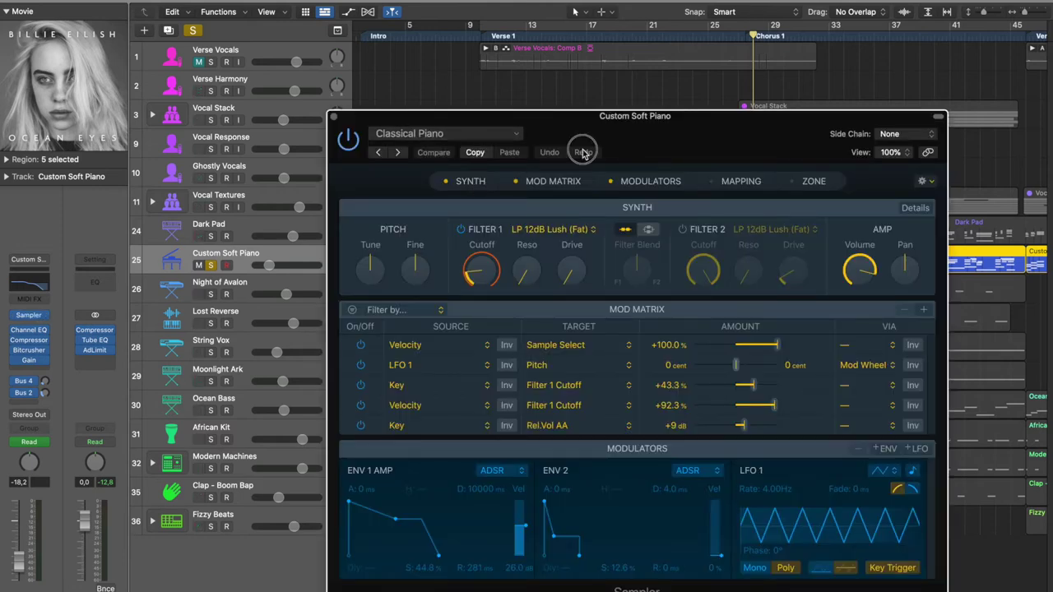
drag(548, 124, 474, 72)
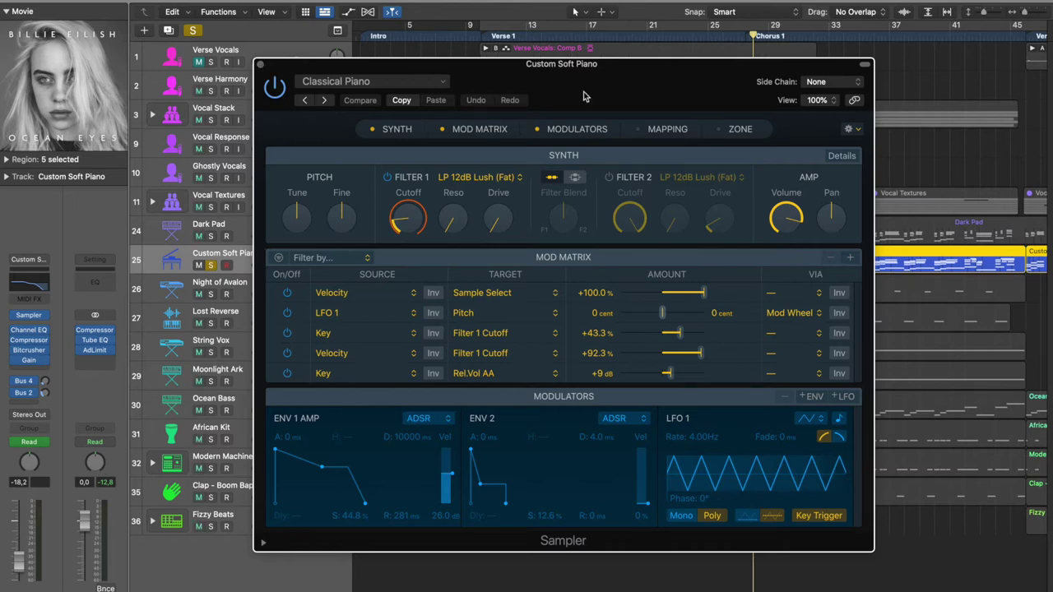
click(261, 65)
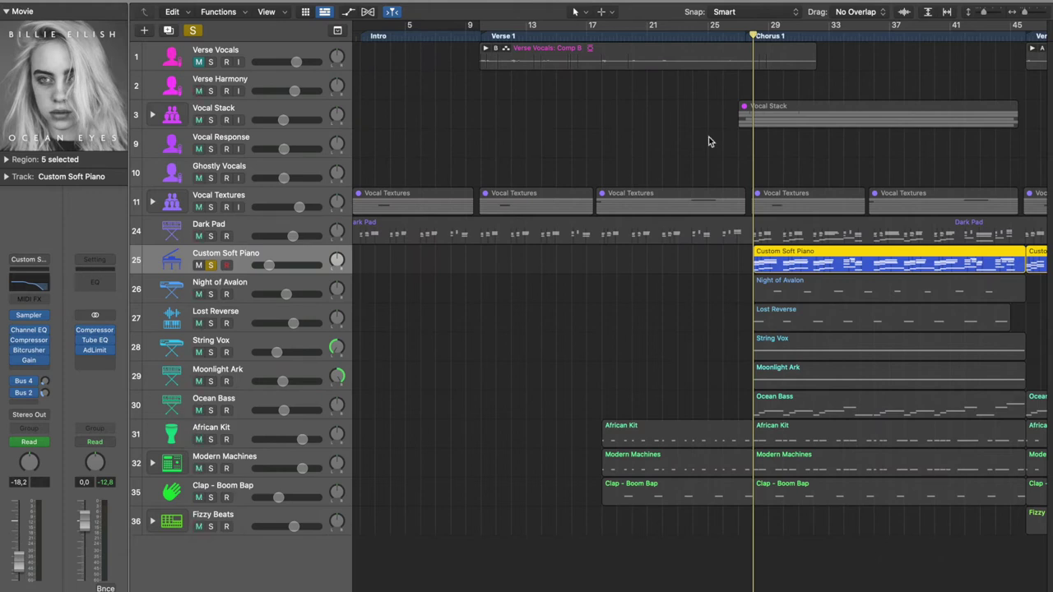
- Listen to the soloed Custom Soft Piano from the start of Chorus 1 and stop playback
key(space)
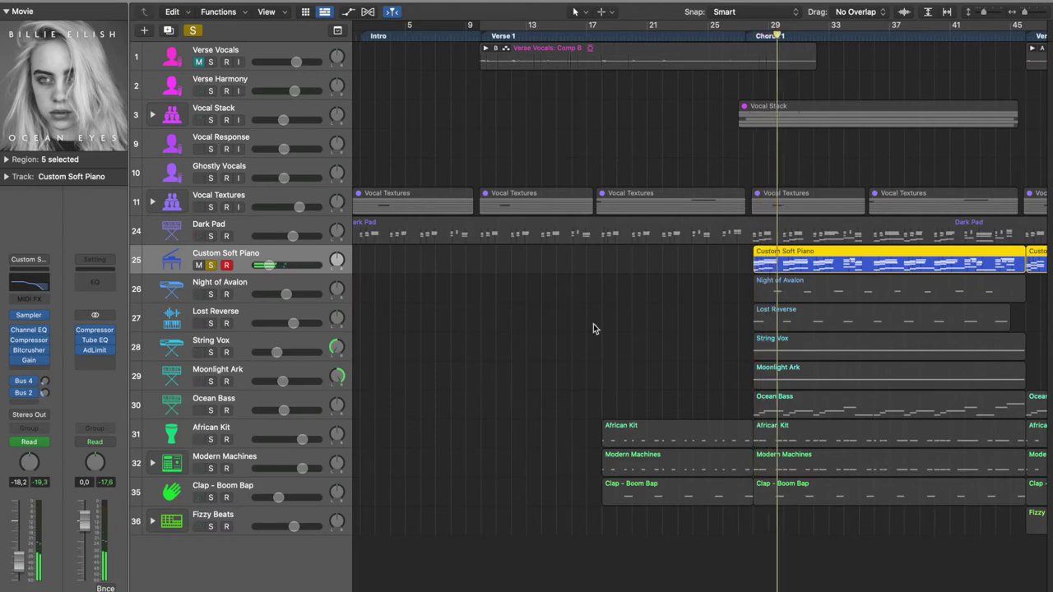
scroll(594, 326, right, 3)
scroll(593, 324, right, 5)
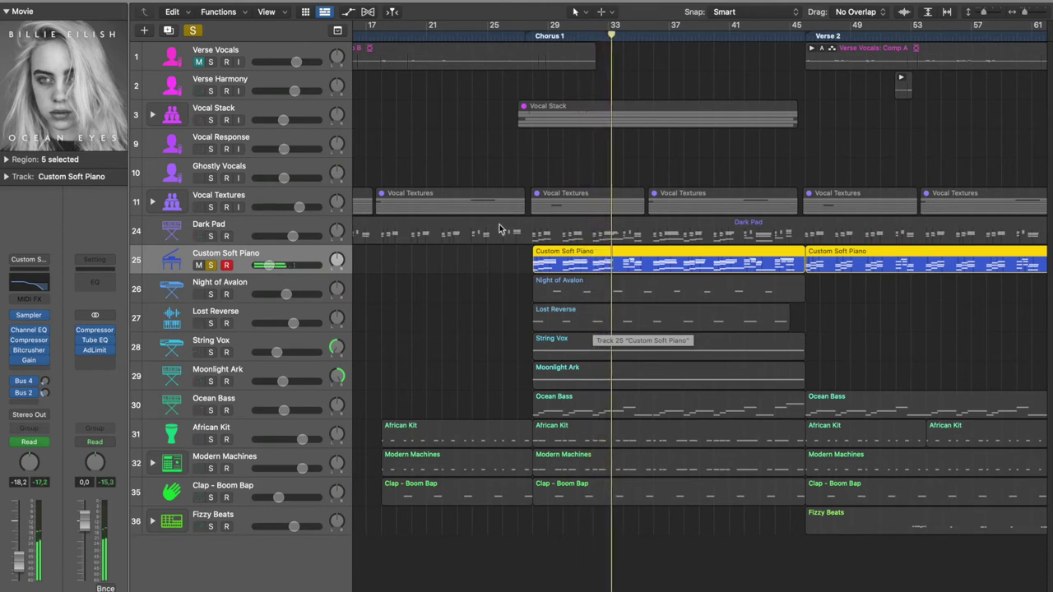
key(space)
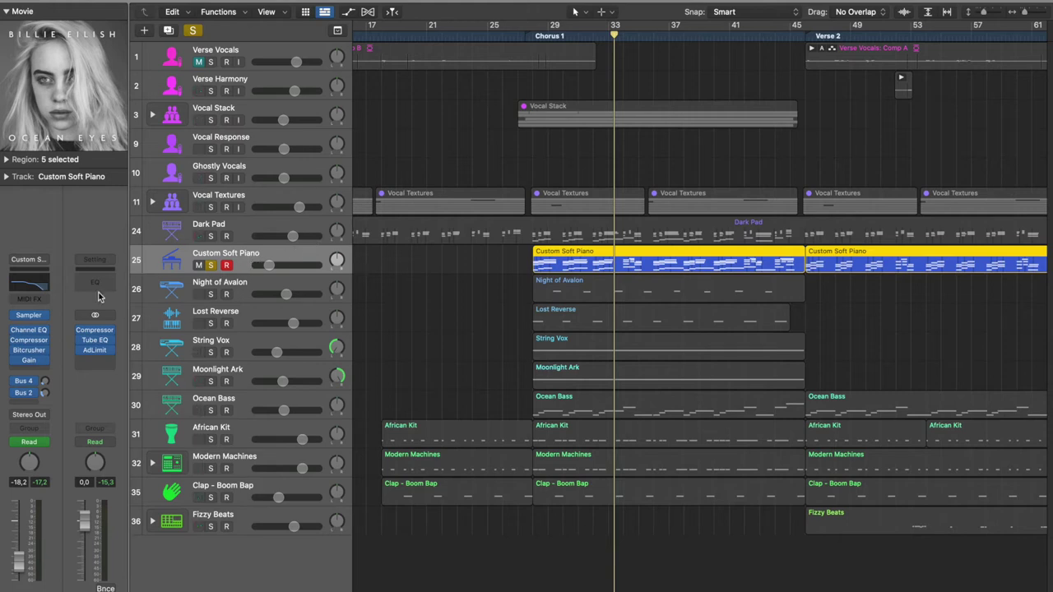
- Examine the Channel EQ curve and band settings on the Custom Soft Piano track
click(33, 332)
drag(695, 109, 794, 108)
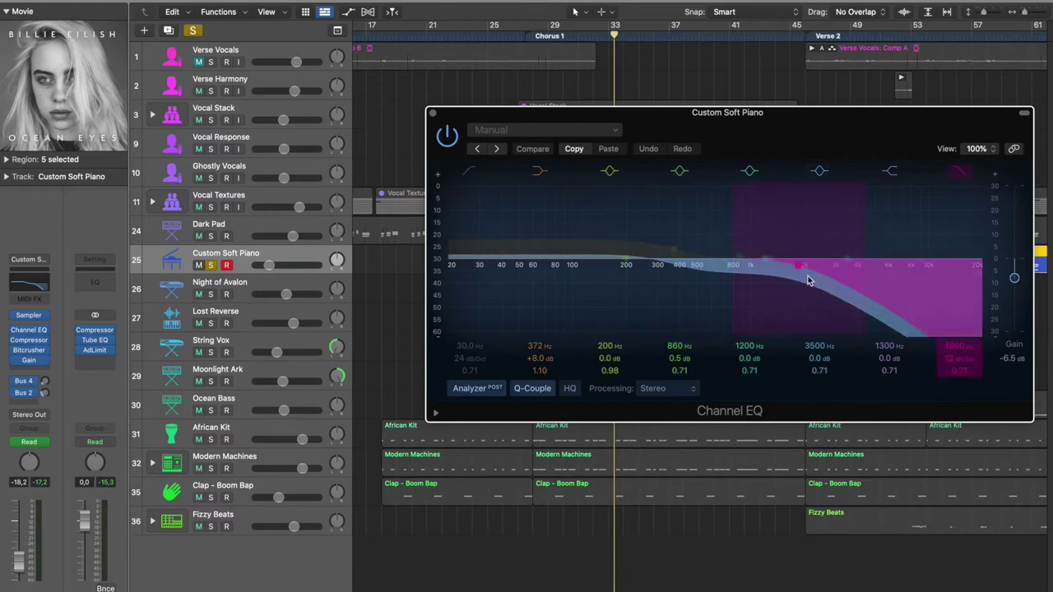
click(432, 113)
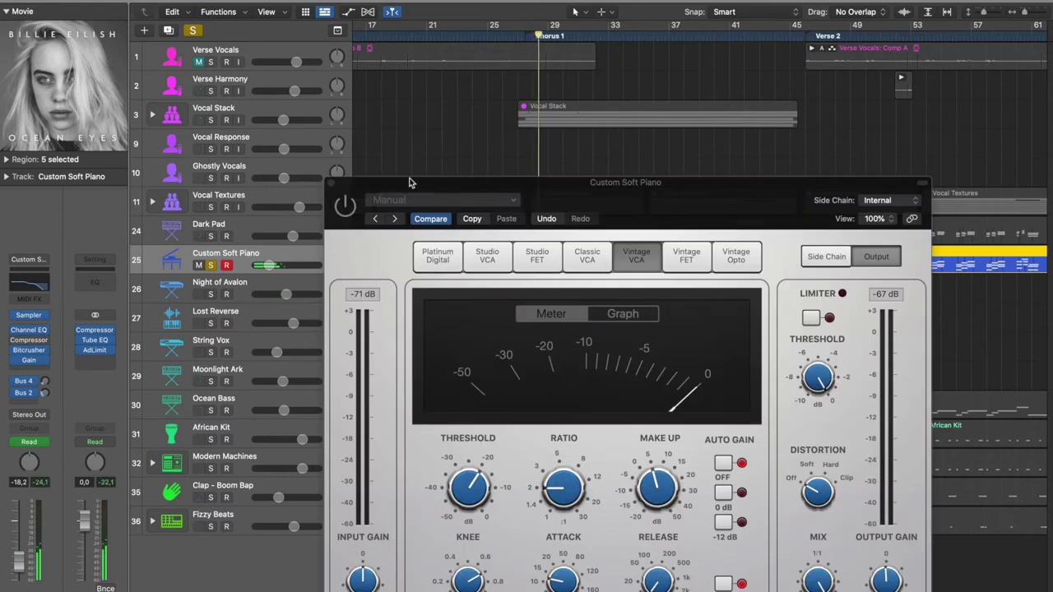
- Compare the soloed Custom Soft Piano with its Vintage VCA Compressor active and bypassed during playback
click(346, 208)
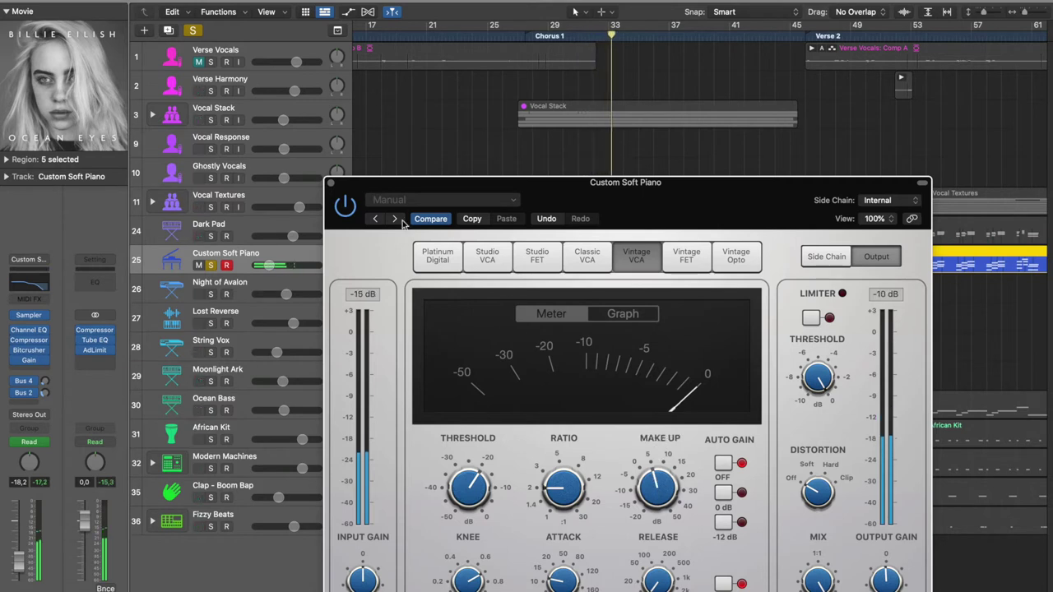
click(345, 204)
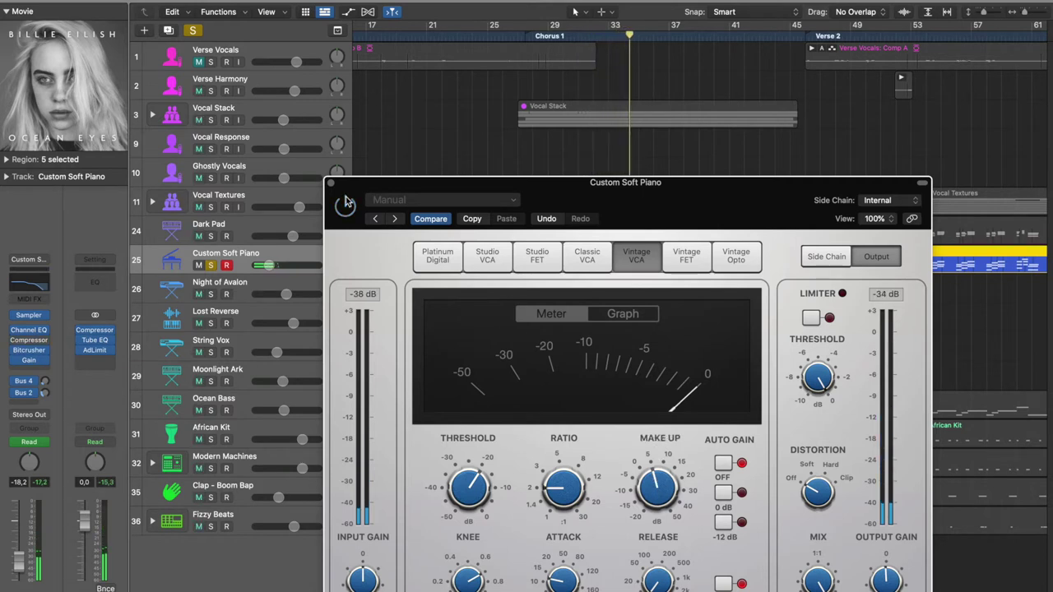
click(345, 204)
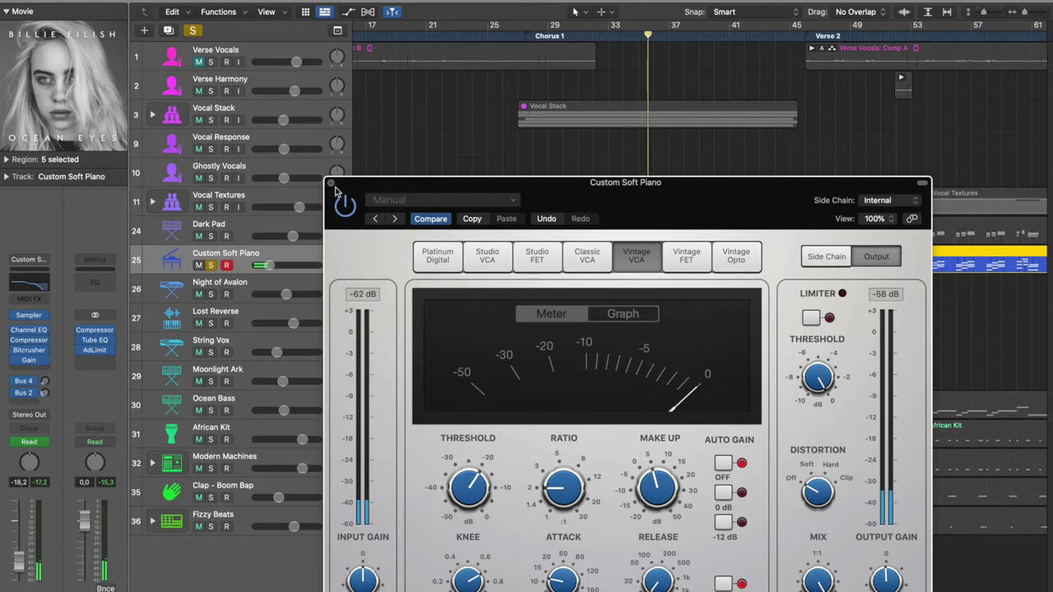
click(333, 185)
- Examine the piano's Bitcrusher and listen from the start of Chorus 1, switching the effect's bypass for comparison
click(37, 352)
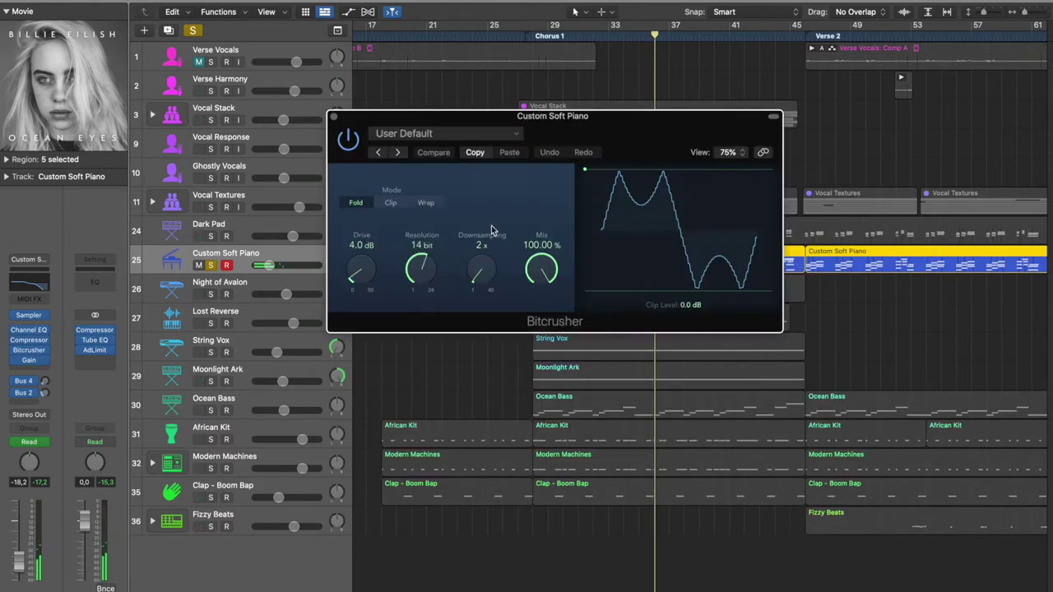
drag(634, 142, 659, 380)
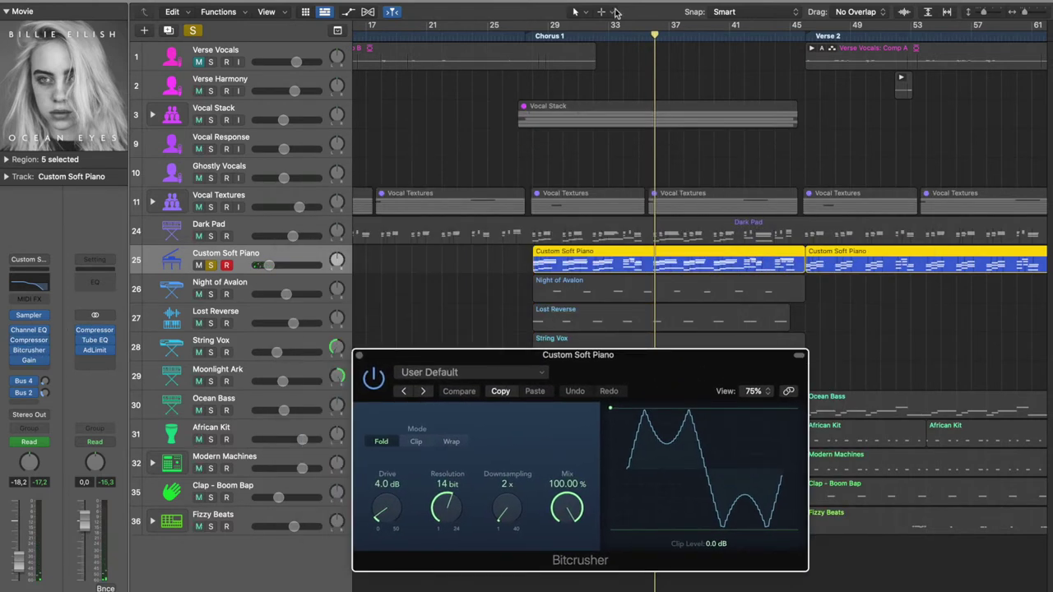
click(530, 38)
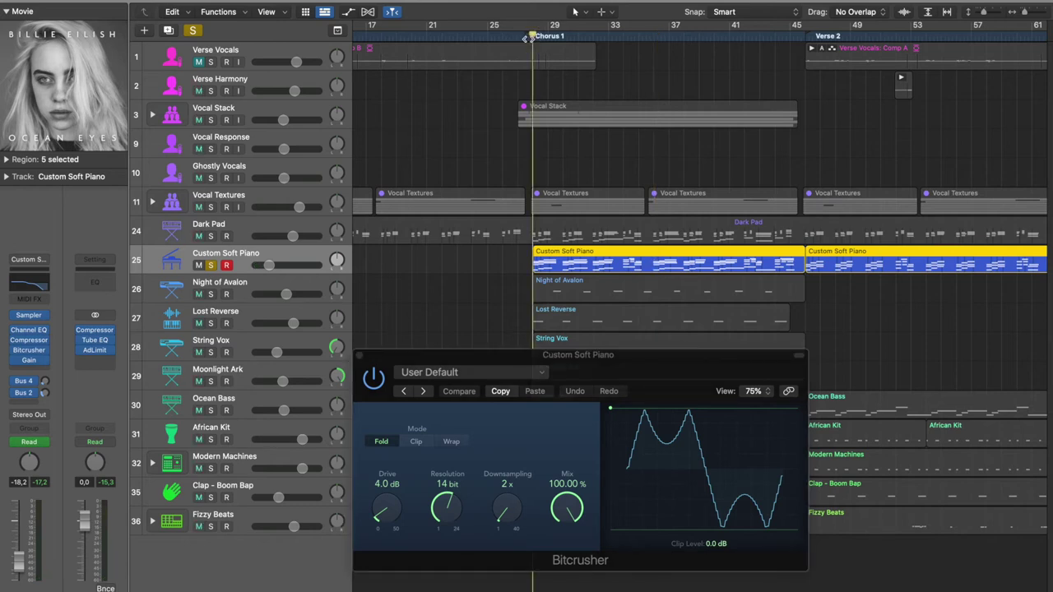
click(373, 381)
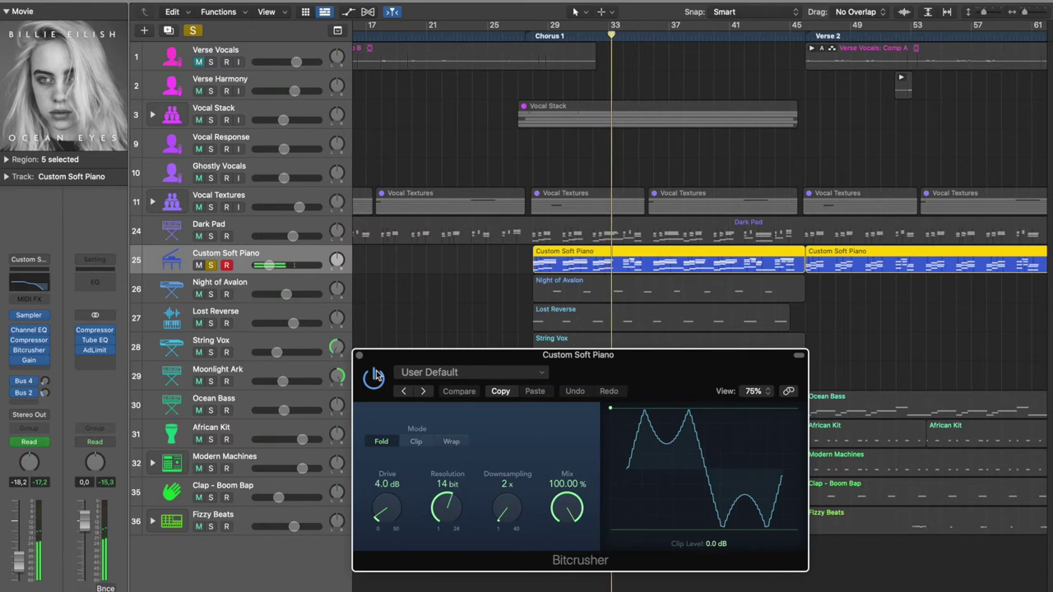
click(359, 357)
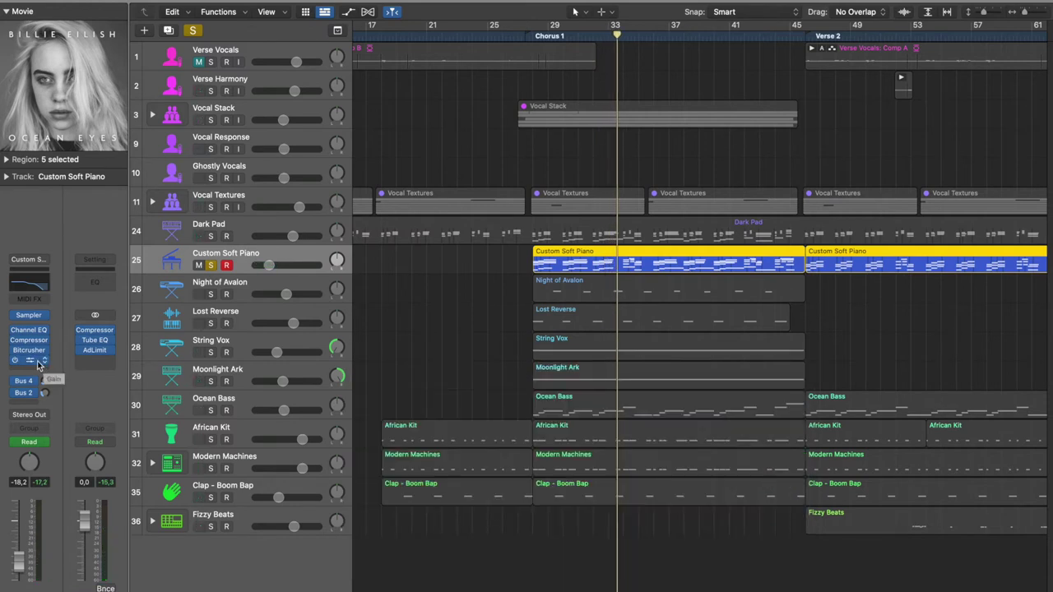
- Examine the Gain plug-in on the Custom Soft Piano together with the track's volume level
click(34, 363)
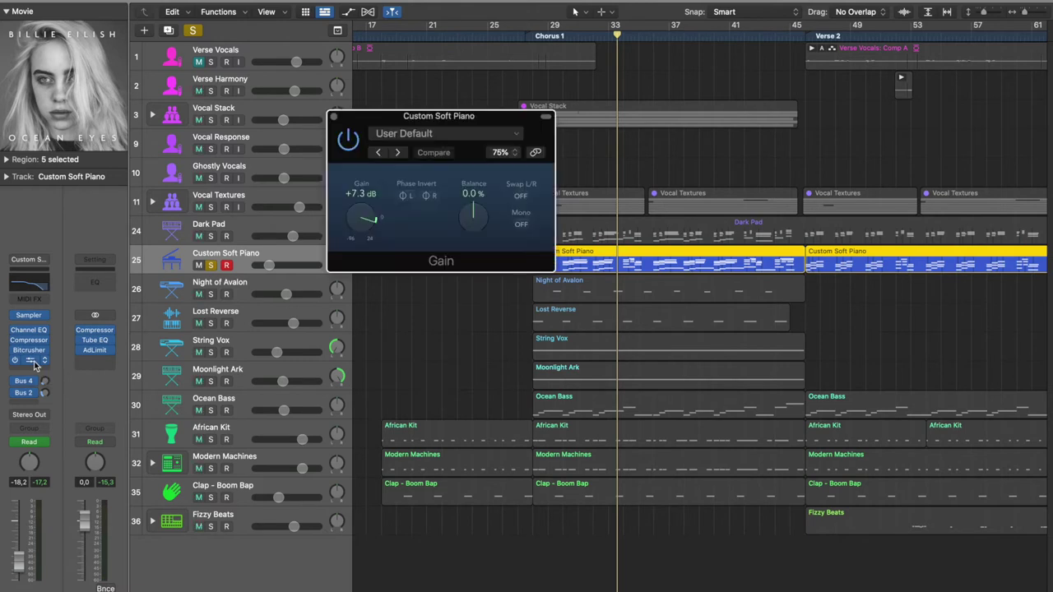
click(335, 118)
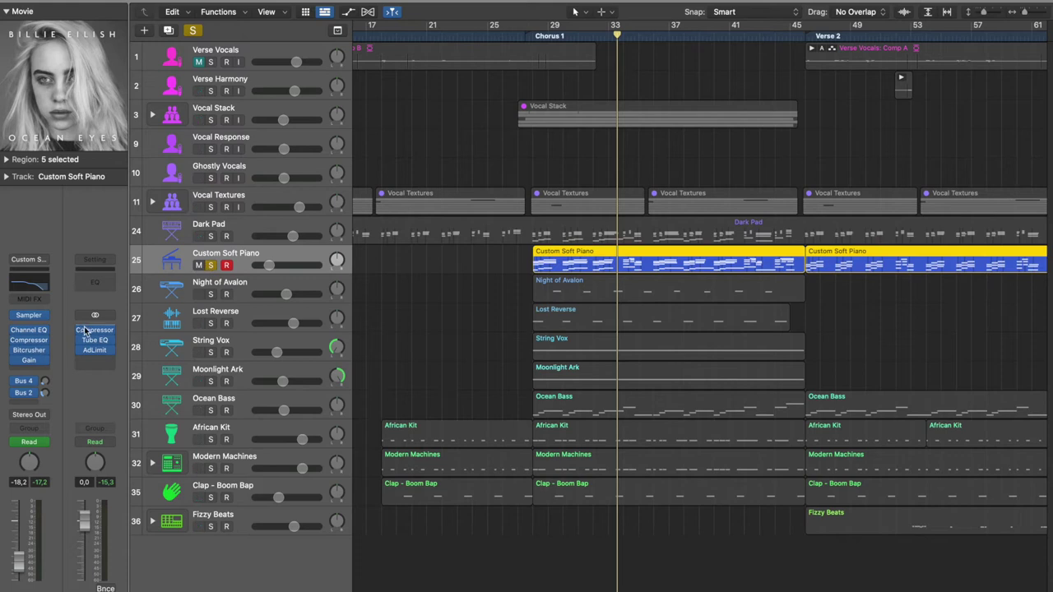
click(33, 362)
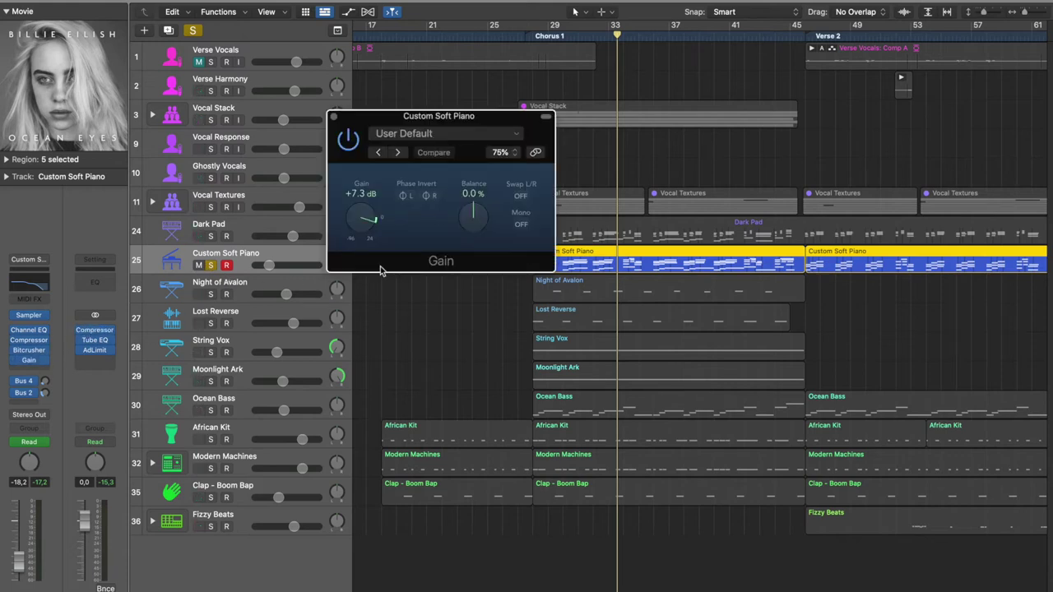
click(270, 267)
click(335, 120)
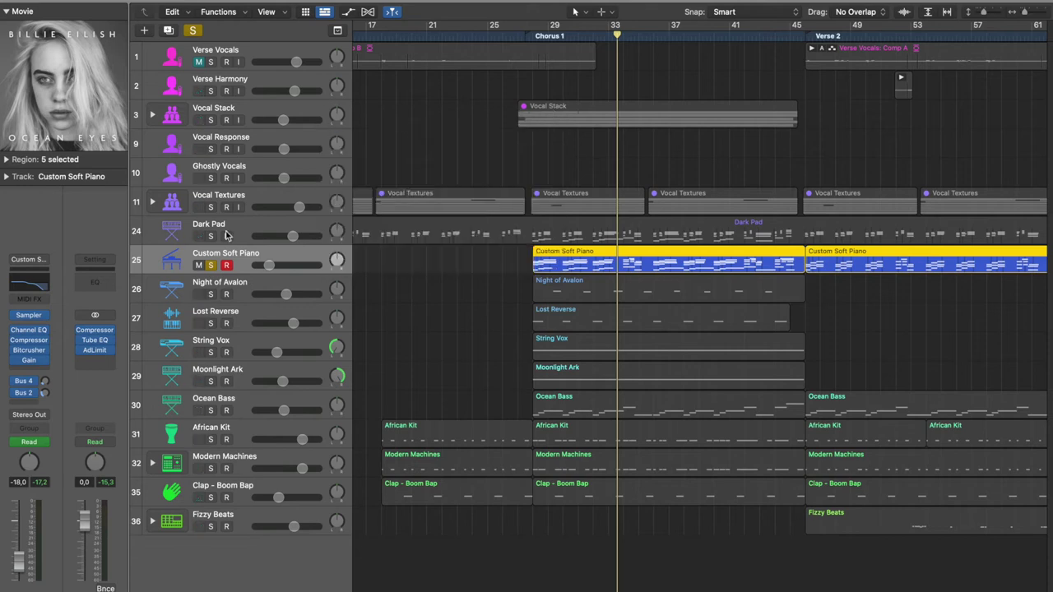
- Unsolo the Custom Soft Piano and inspect the channels of its Bus 4 and Bus 2 reverb sends
click(211, 265)
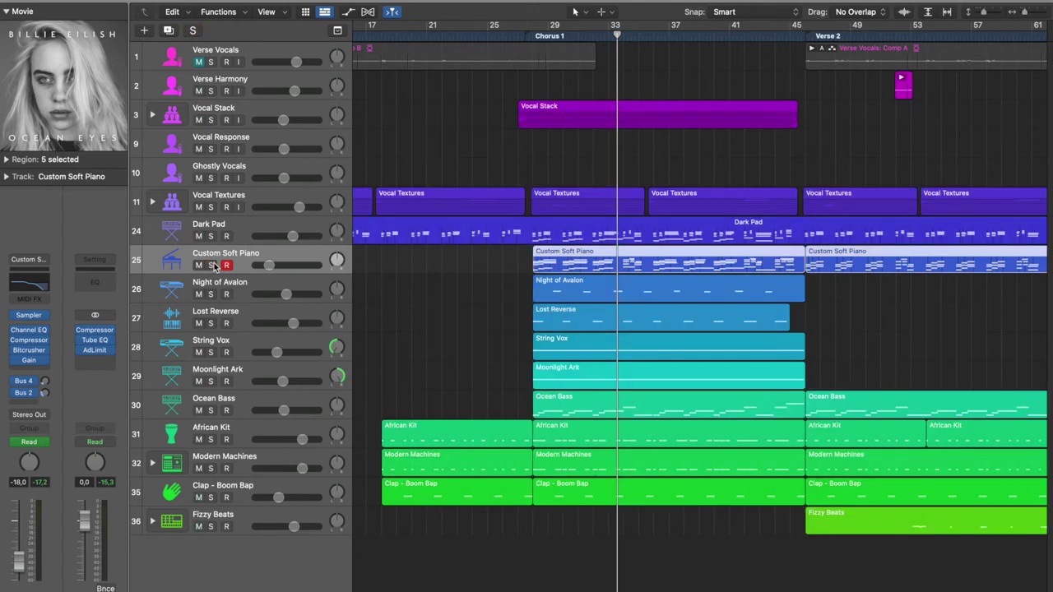
click(29, 383)
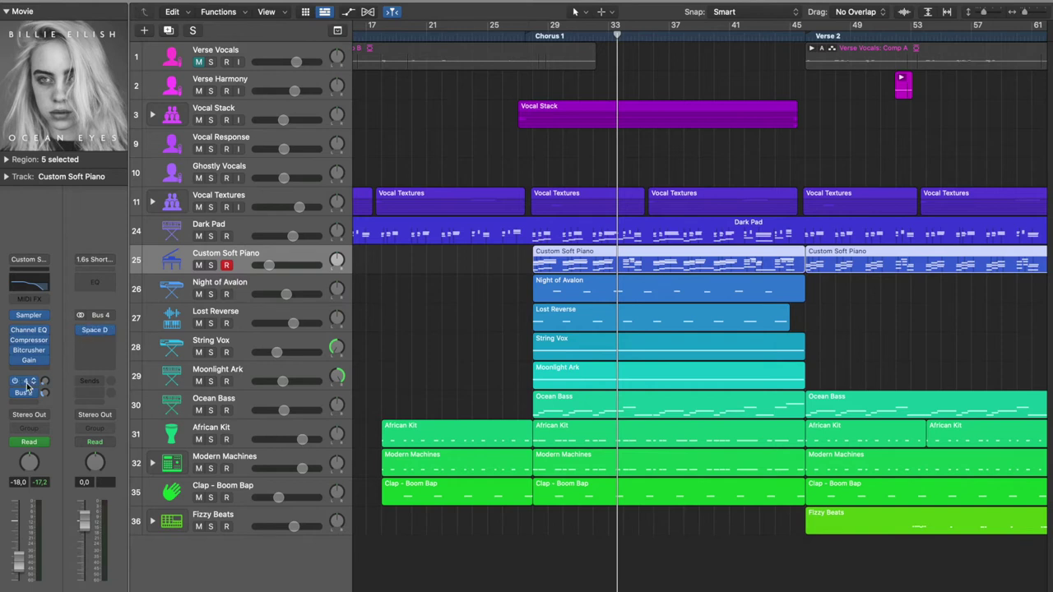
click(27, 385)
click(47, 379)
click(27, 394)
click(45, 380)
- Solo the Custom Soft Piano again and compare its sound with the insert effects bypassed and active
click(211, 265)
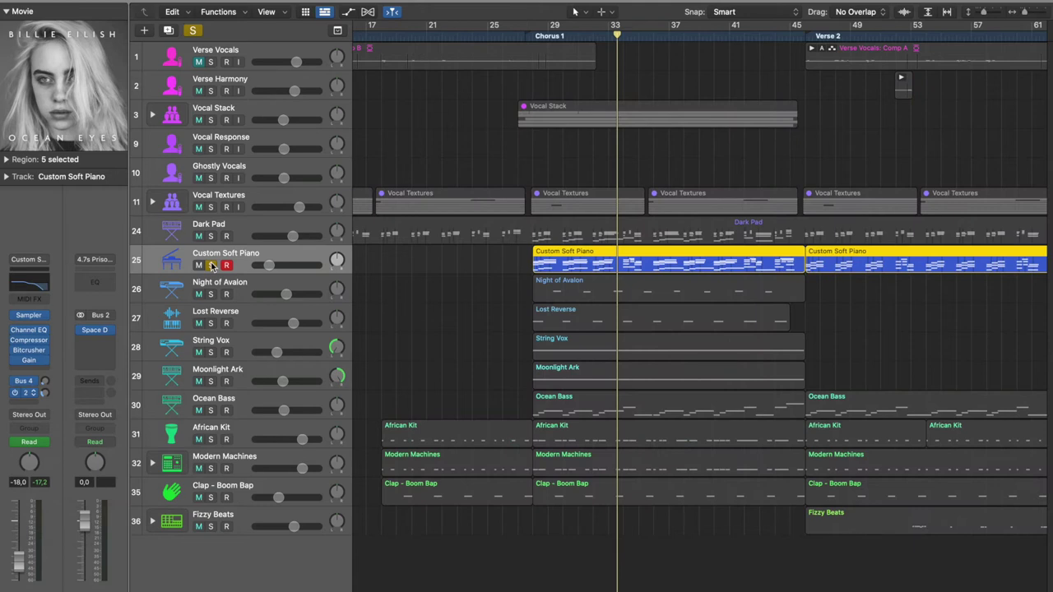
click(18, 365)
click(16, 331)
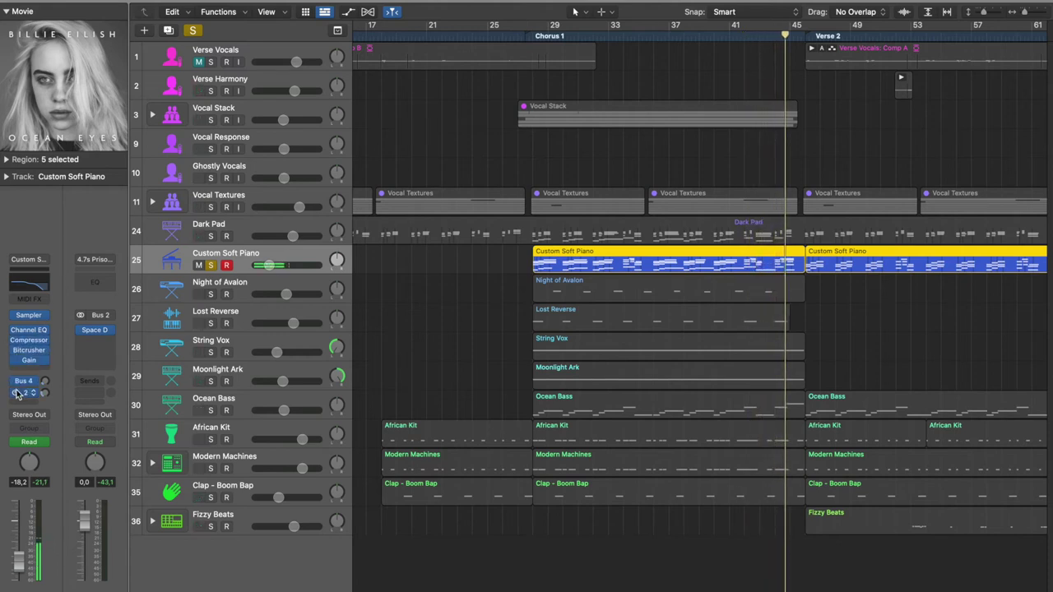
- Solo the Night of Avalon track instead of the Custom Soft Piano and inspect its Retro Synth instrument
click(211, 267)
key(super+Left)
click(212, 294)
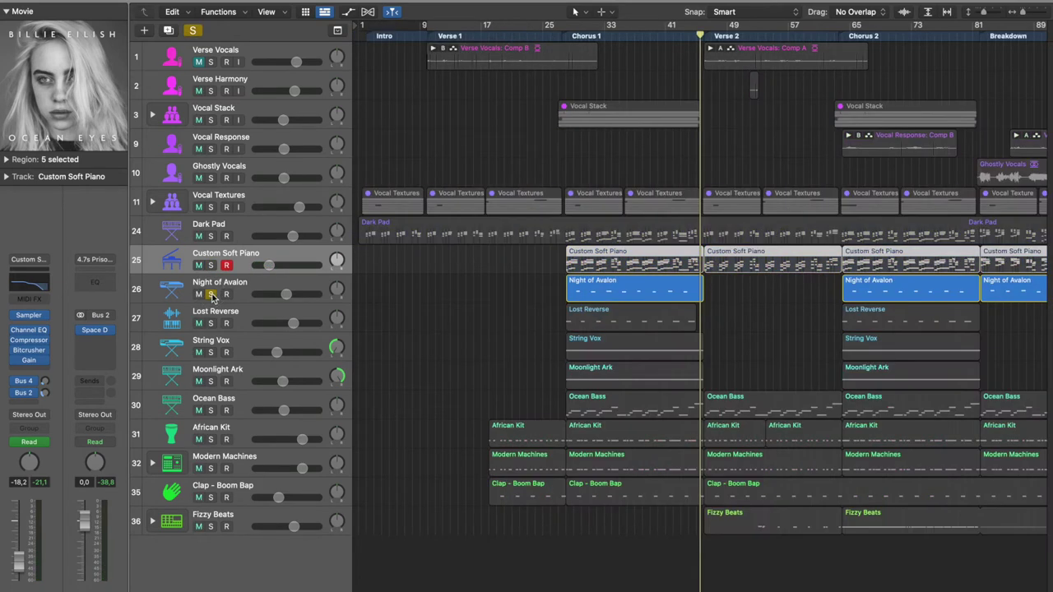
click(265, 289)
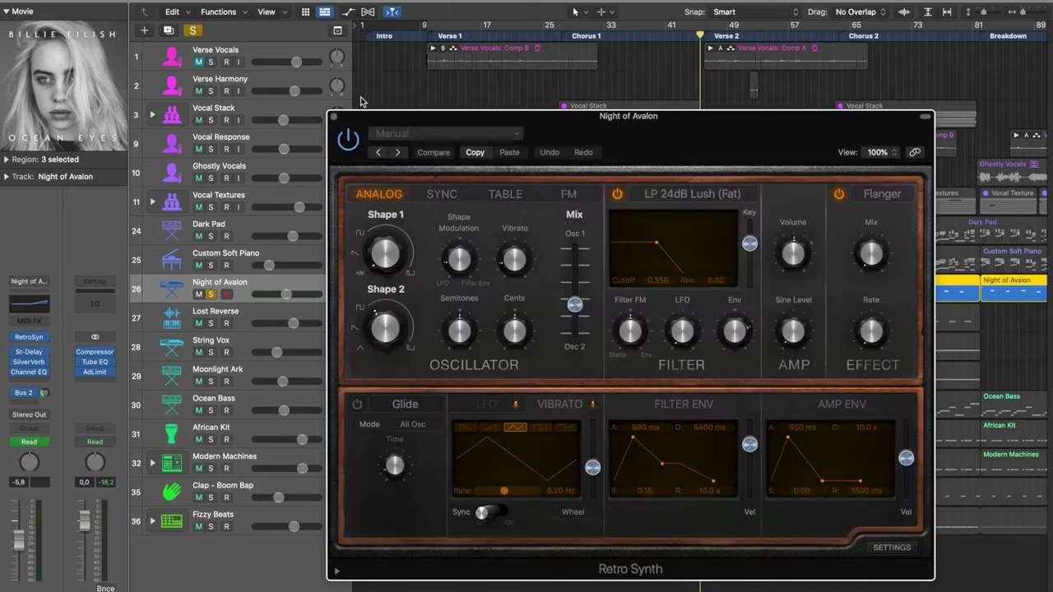
click(335, 119)
- Listen to the soloed Night of Avalon track from the start of Chorus 1
click(565, 36)
key(super+Right)
key(super+Right)
key(super+Right)
key(super+Right)
key(super+Right)
key(space)
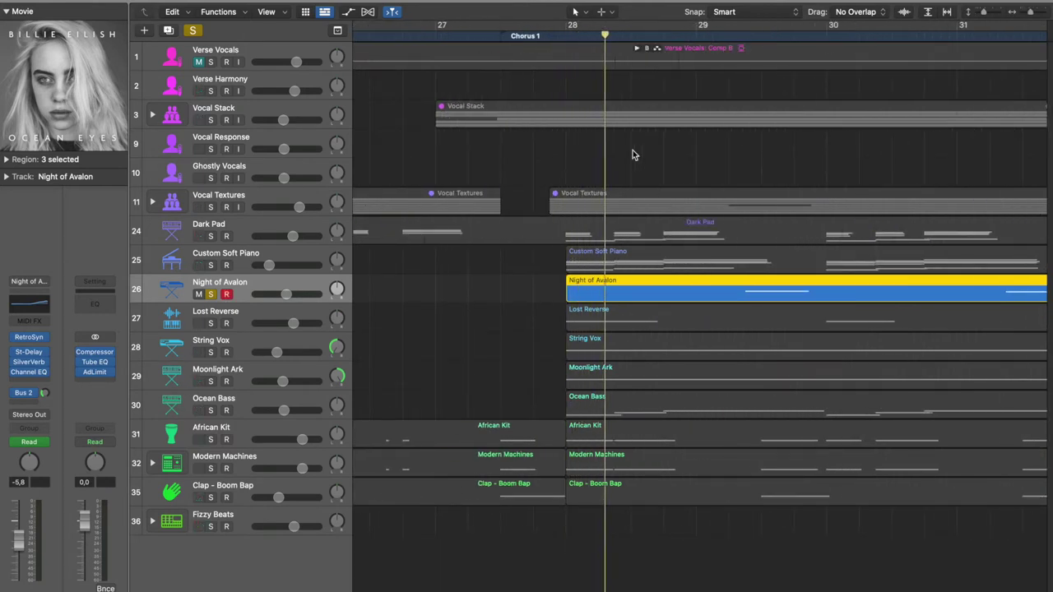
key(super+Left)
key(super+Left)
key(super+Left)
key(super+Left)
key(super+Left)
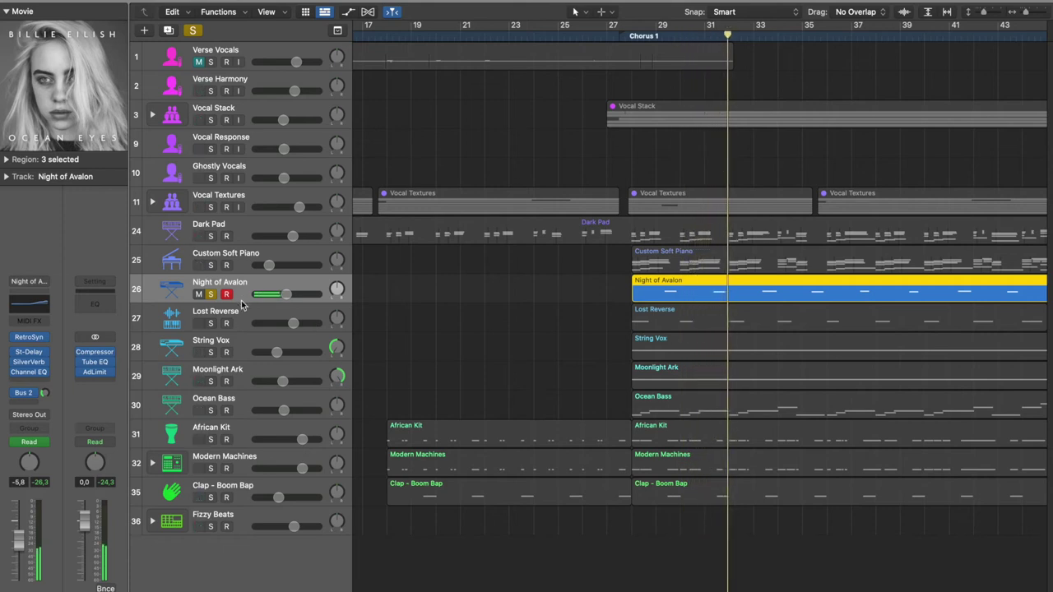
- Examine Night of Avalon's Retro Synth oscillator, filter and envelope settings while the track plays
mouse_move(37, 343)
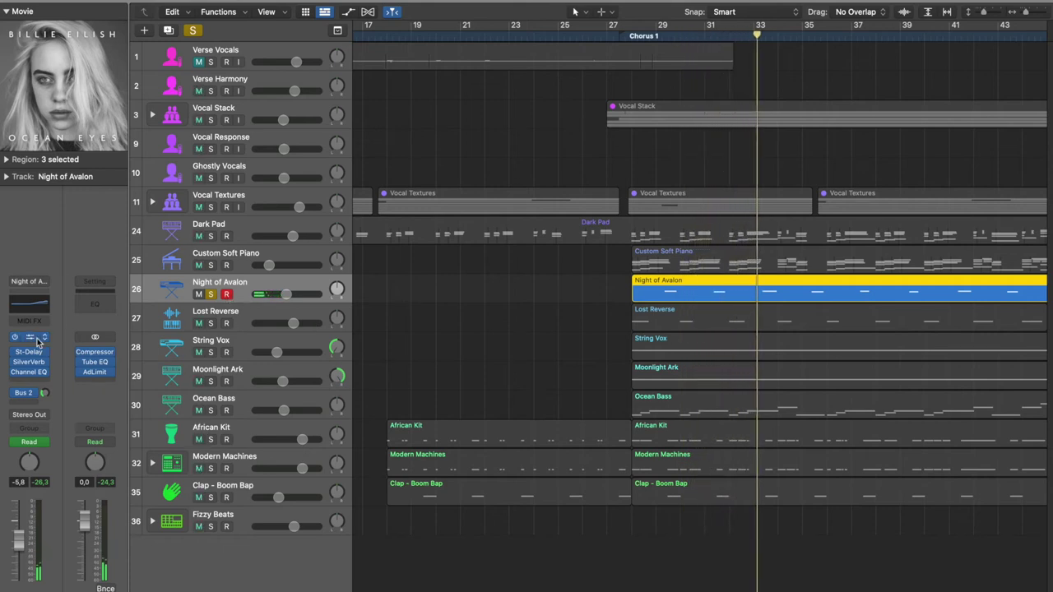
click(38, 342)
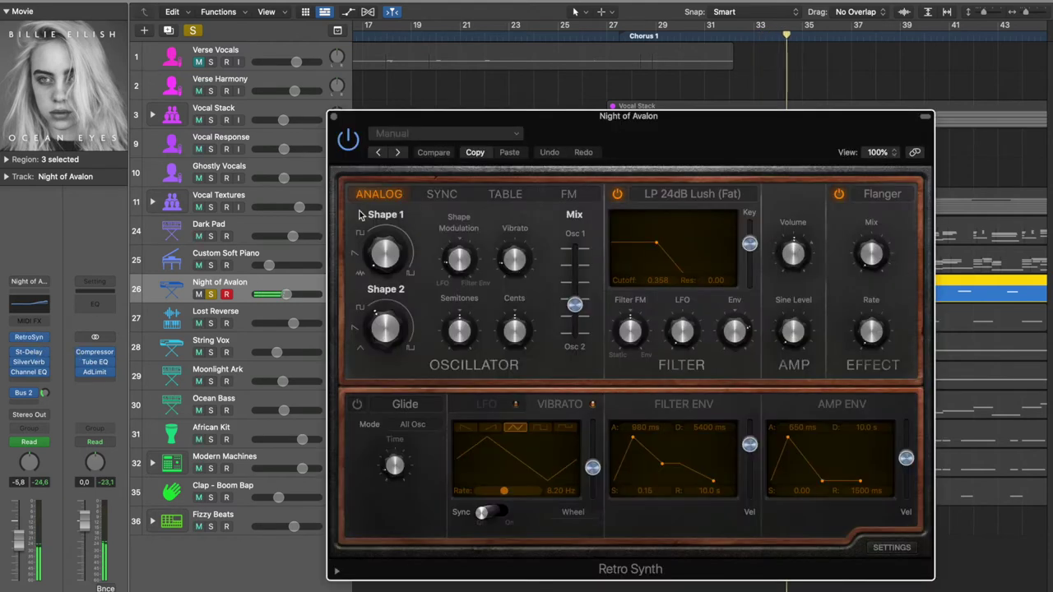
drag(770, 121, 654, 53)
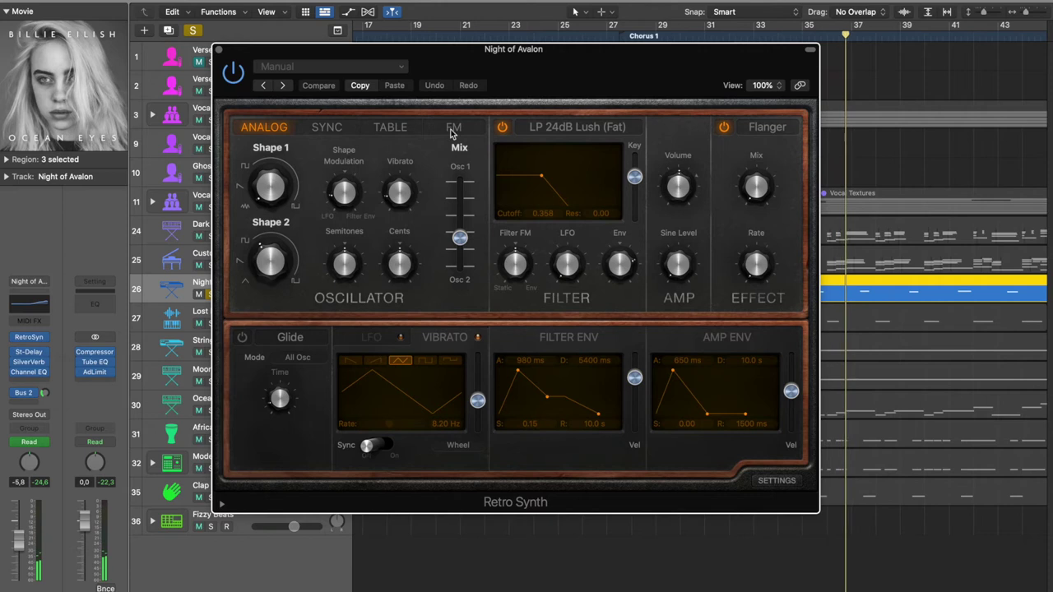
click(219, 50)
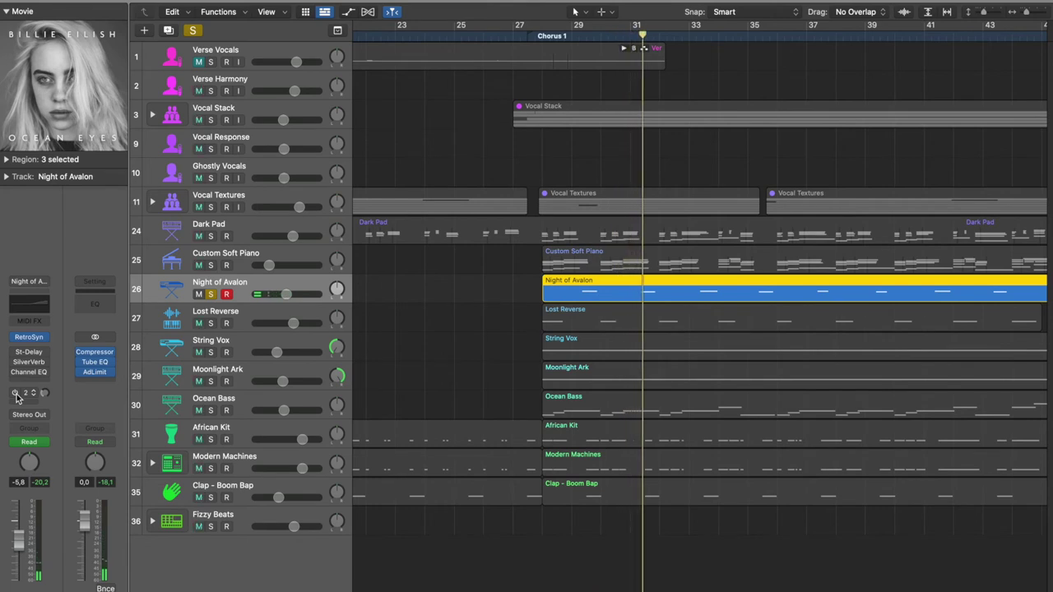
- Compare Night of Avalon with its effects bypassed and active, and examine its Channel EQ curve
click(16, 362)
click(16, 354)
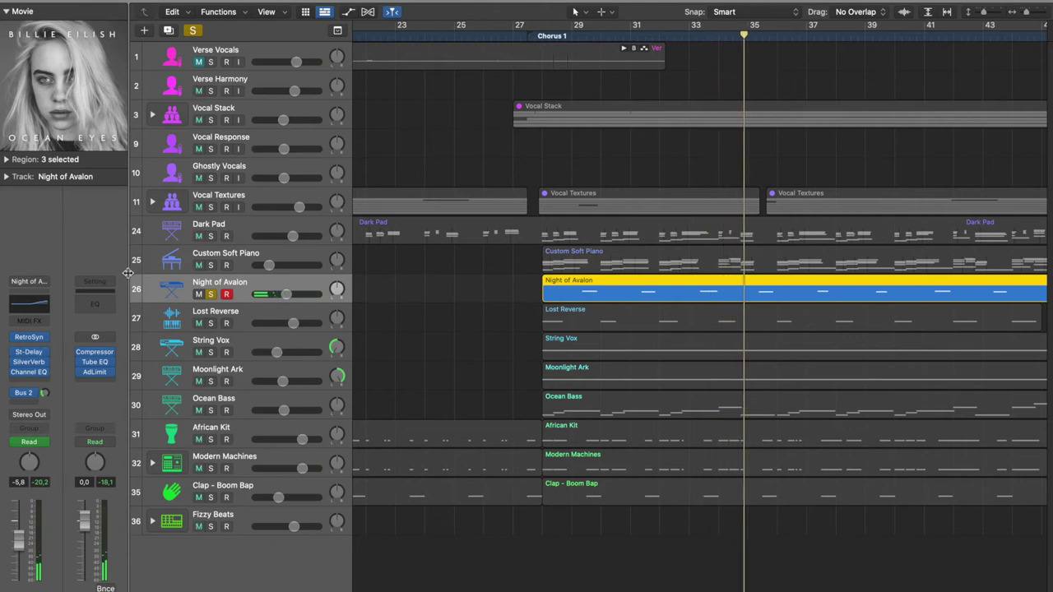
click(33, 376)
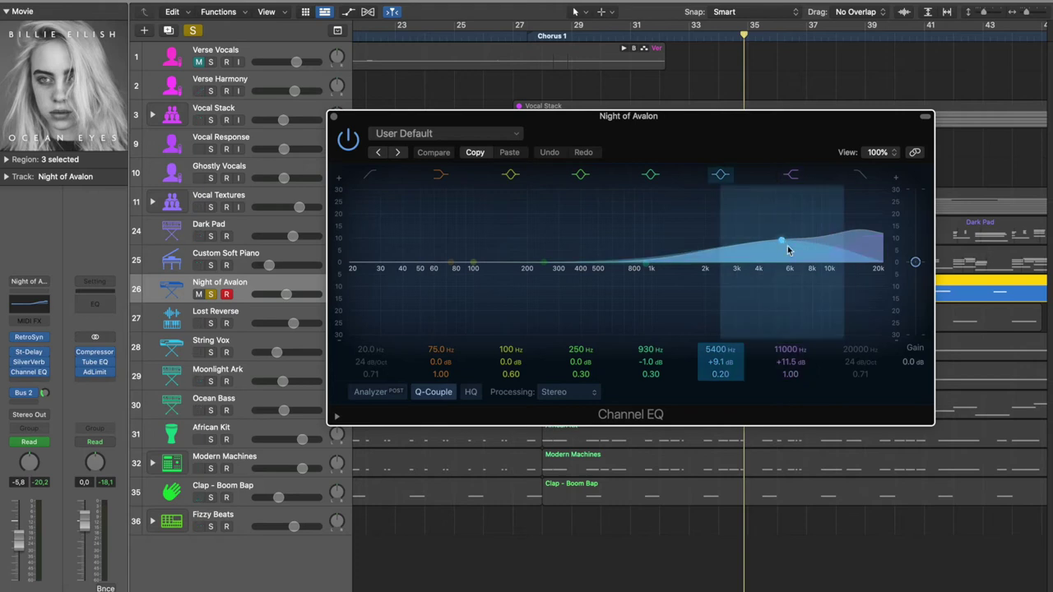
click(334, 120)
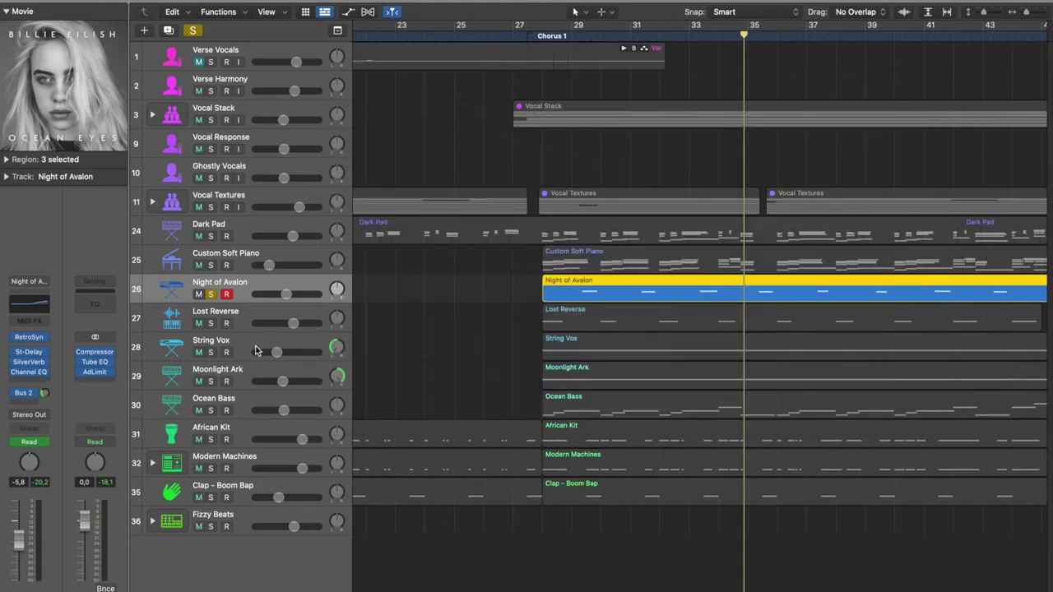
- Solo the Lost Reverse track in place of Night of Avalon and play it from the start of Chorus 1
click(213, 297)
click(473, 318)
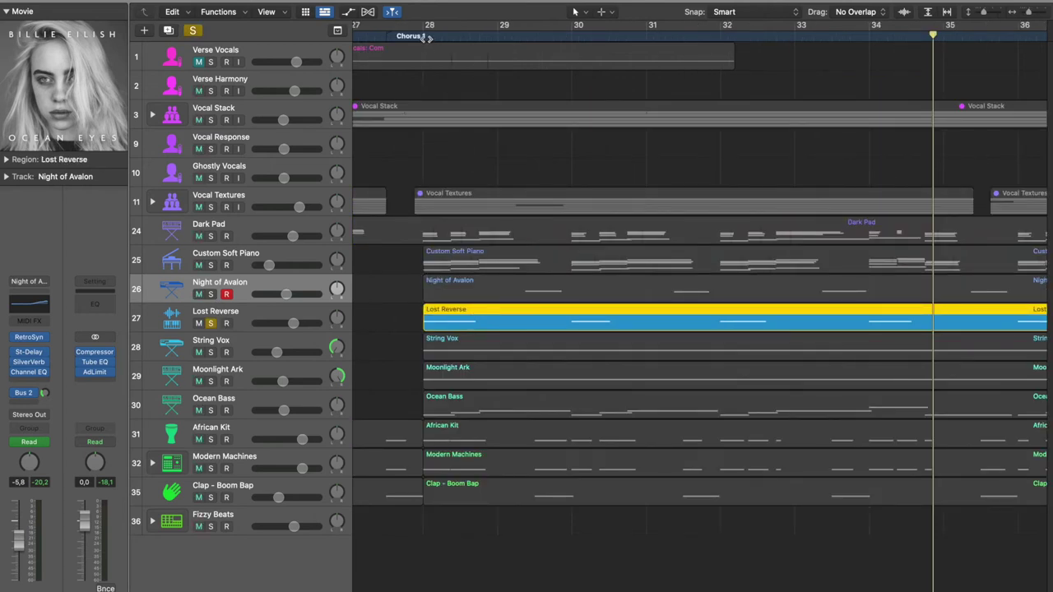
click(424, 37)
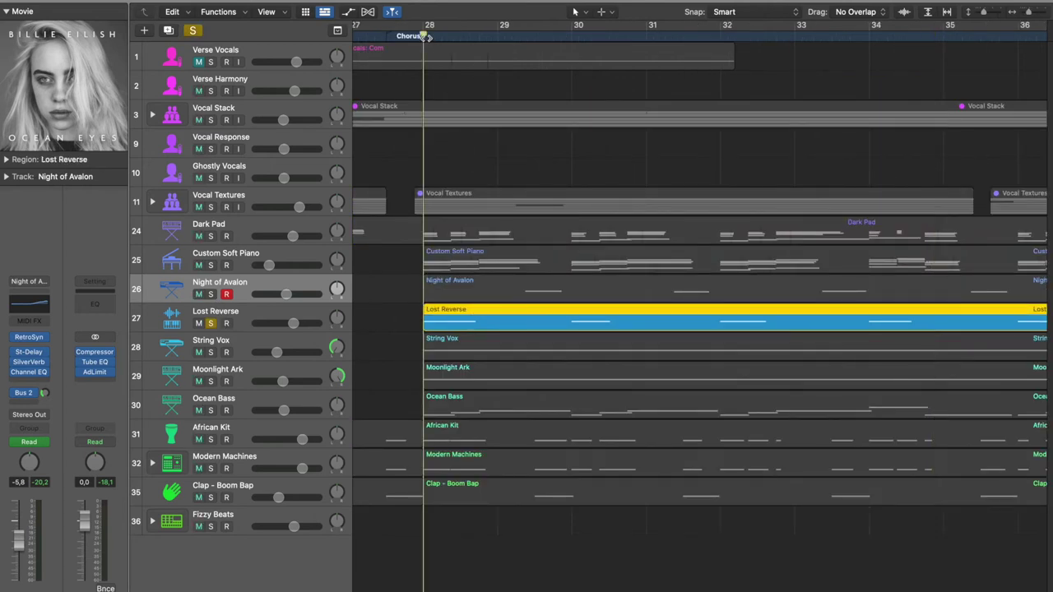
click(252, 311)
key(space)
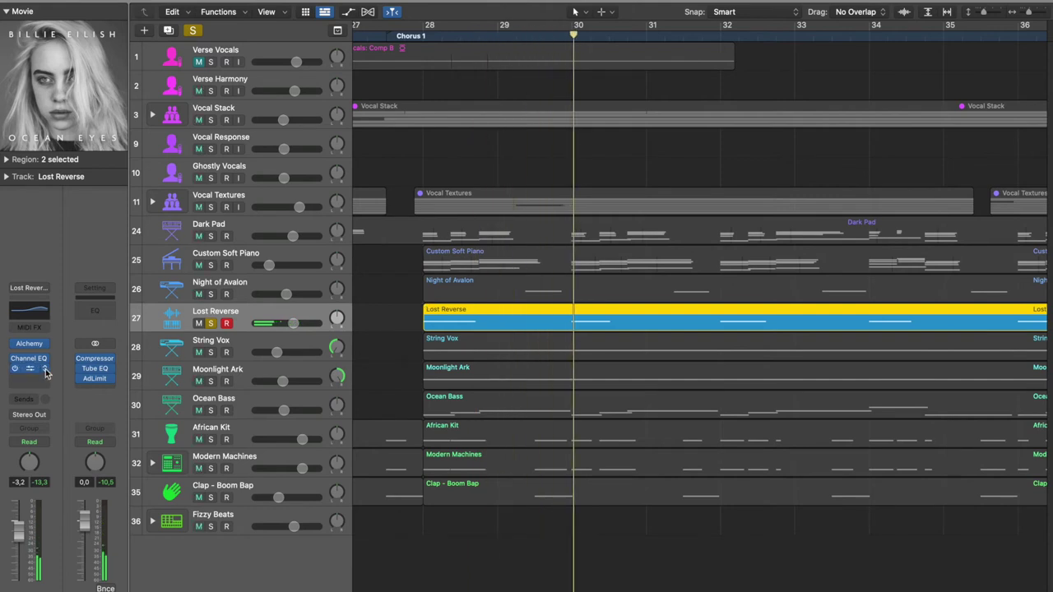
- Examine the Channel EQ on Lost Reverse and add Night of Avalon to the solo to hear both together
click(37, 316)
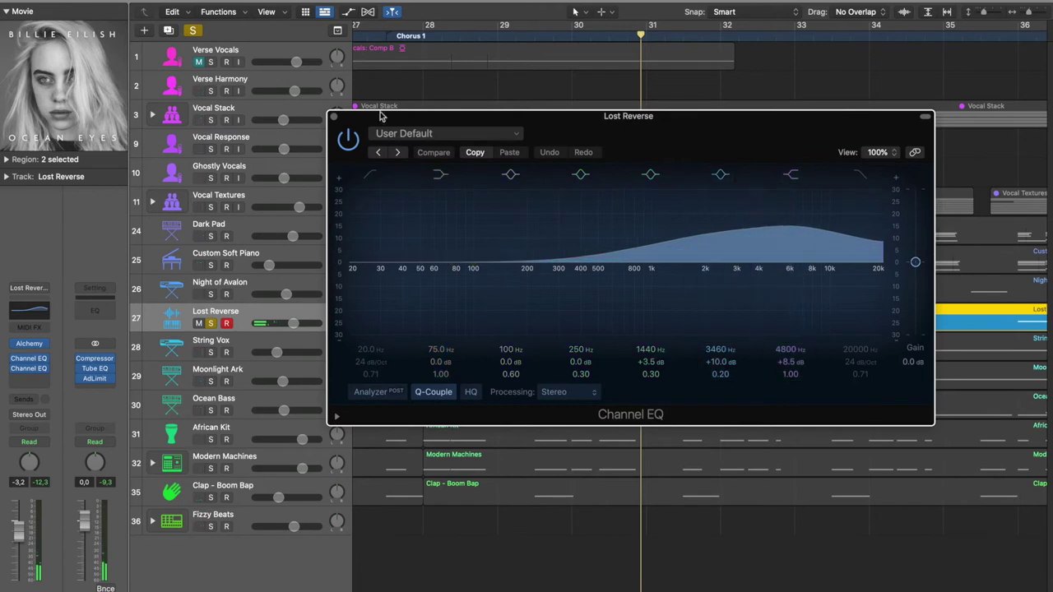
click(334, 119)
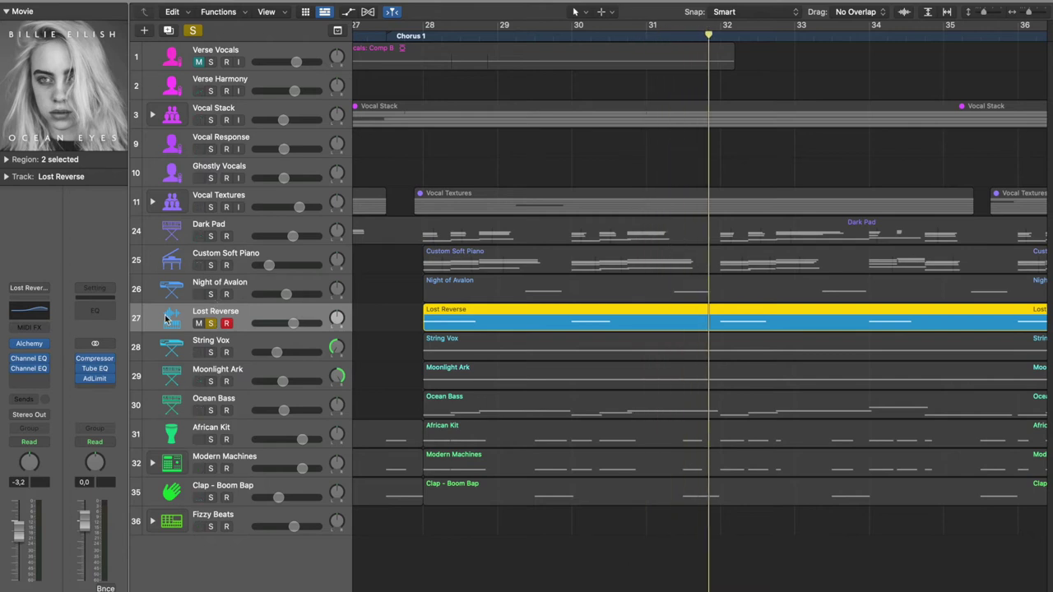
click(212, 294)
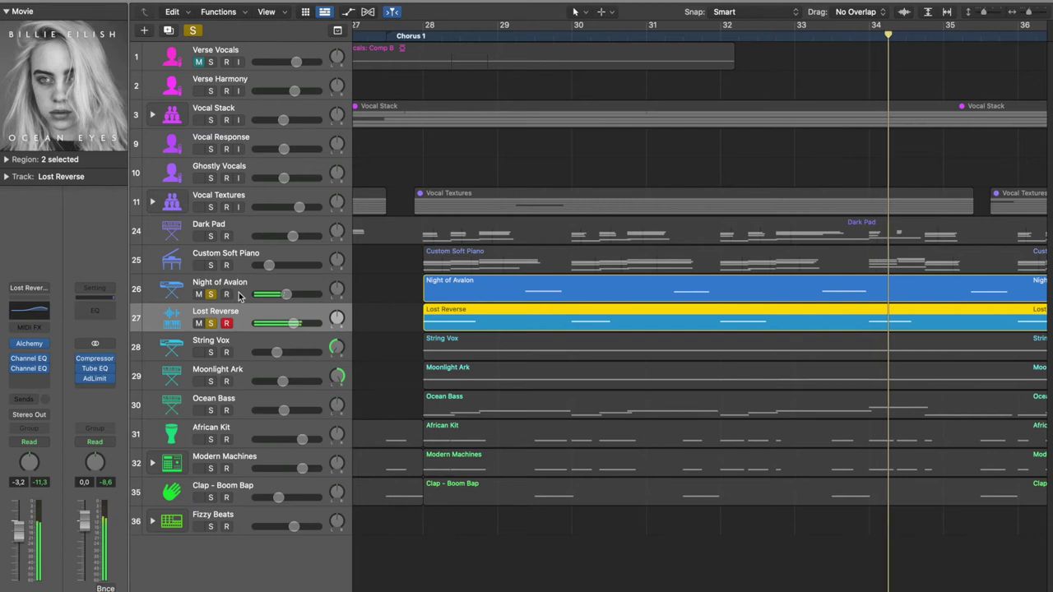
- Examine how the Night of Avalon and Lost Reverse notes alternate across Chorus 1 while both tracks play
key(super+Left)
key(super+Left)
key(super+Left)
key(super+Left)
key(super+Right)
key(super+Right)
key(super+Right)
key(super+Right)
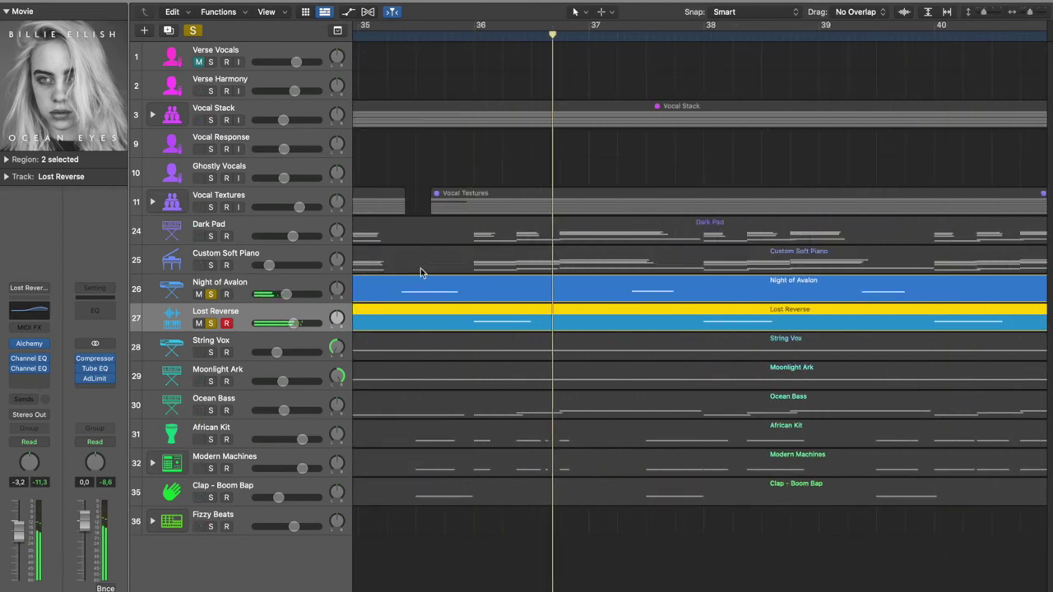
key(super+Left)
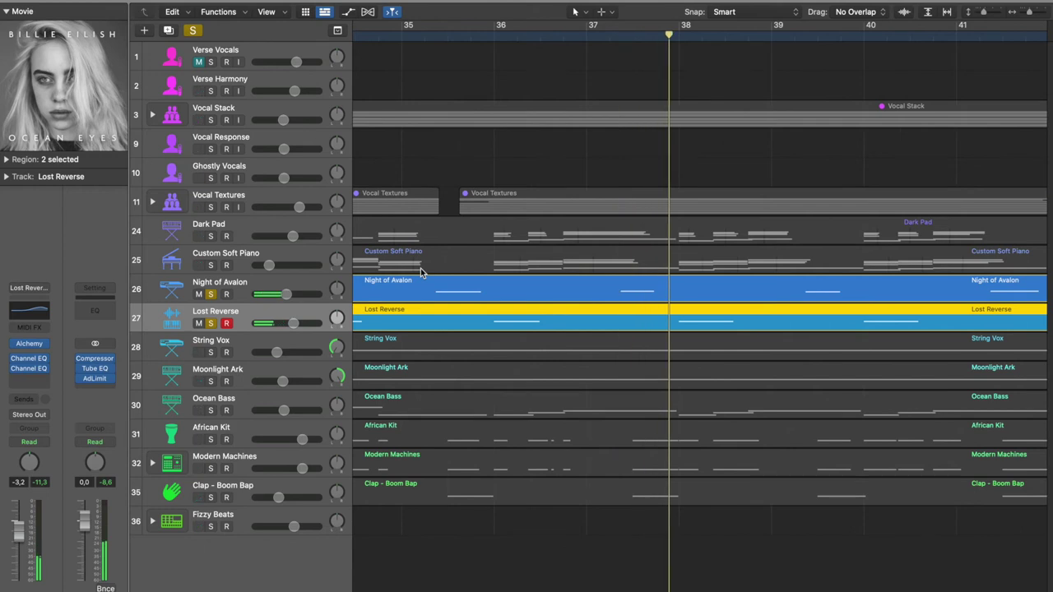
key(super+Left)
key(super+Left)
key(super+Left)
key(super+Left)
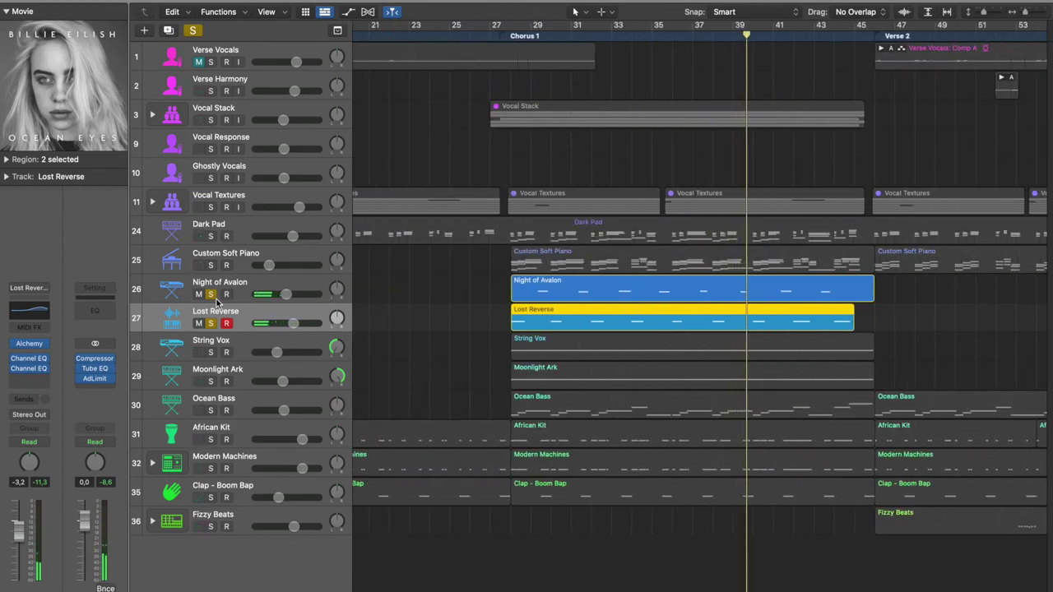
- Add Custom Soft Piano and Dark Pad to the solo and play all four tracks from the start of Chorus 1
click(212, 265)
click(211, 237)
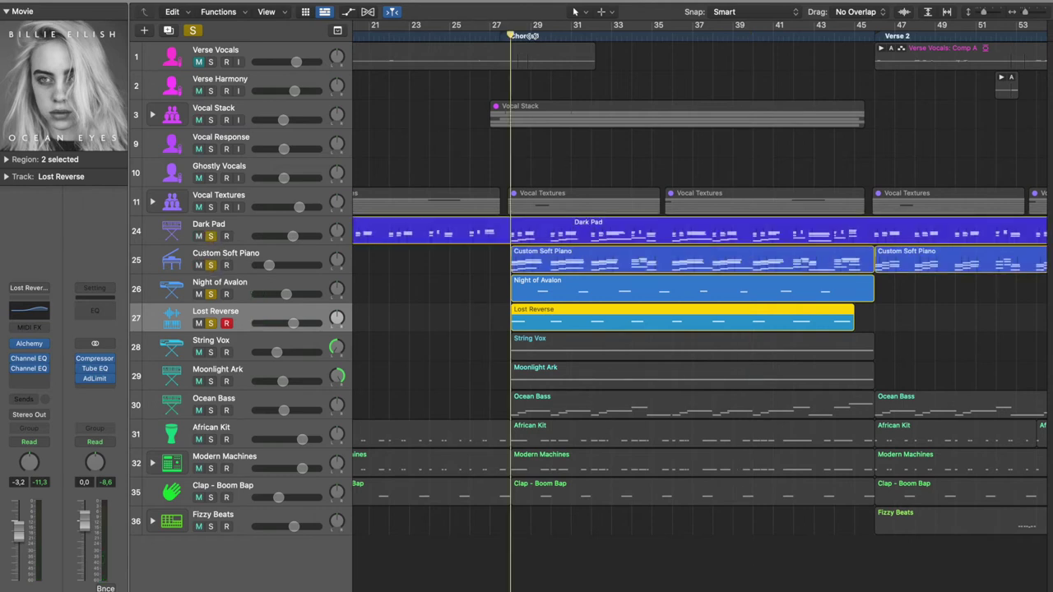
key(space)
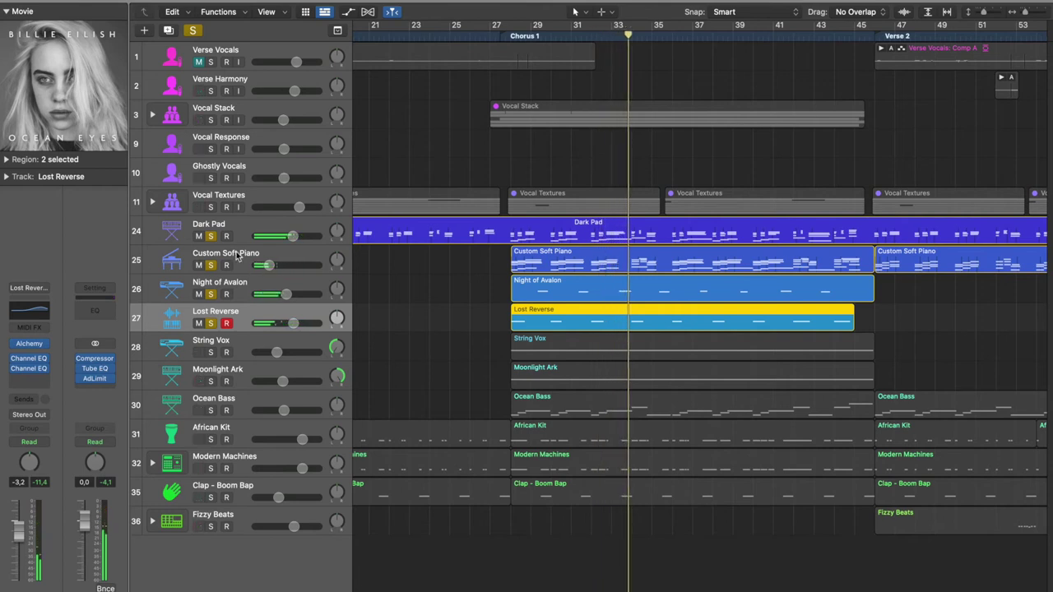
- Solo String Vox in place of Dark Pad, Custom Soft Piano, Night of Avalon and Lost Reverse
click(211, 236)
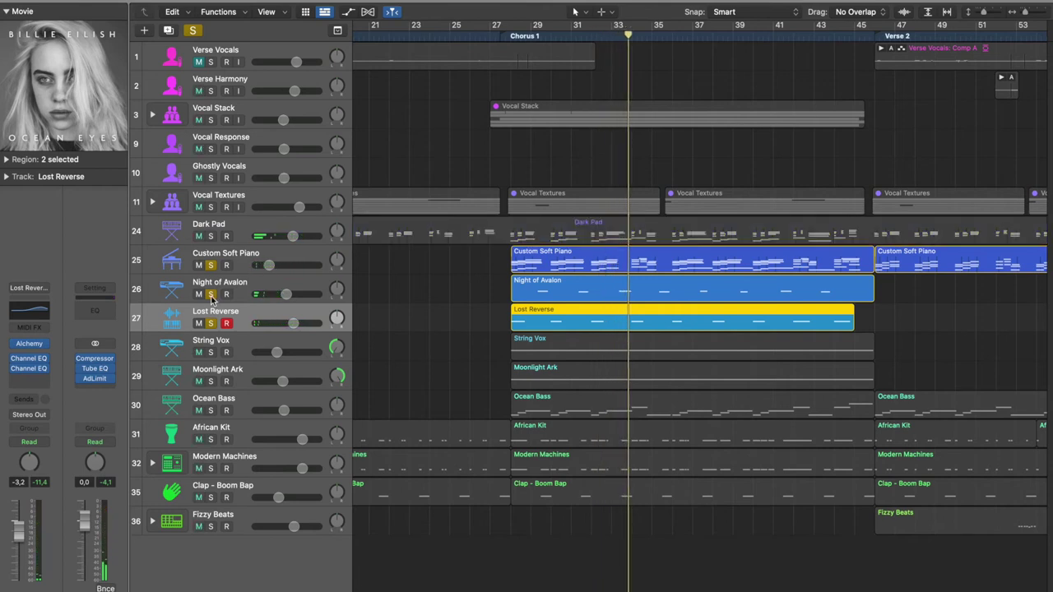
click(210, 294)
click(211, 265)
click(210, 324)
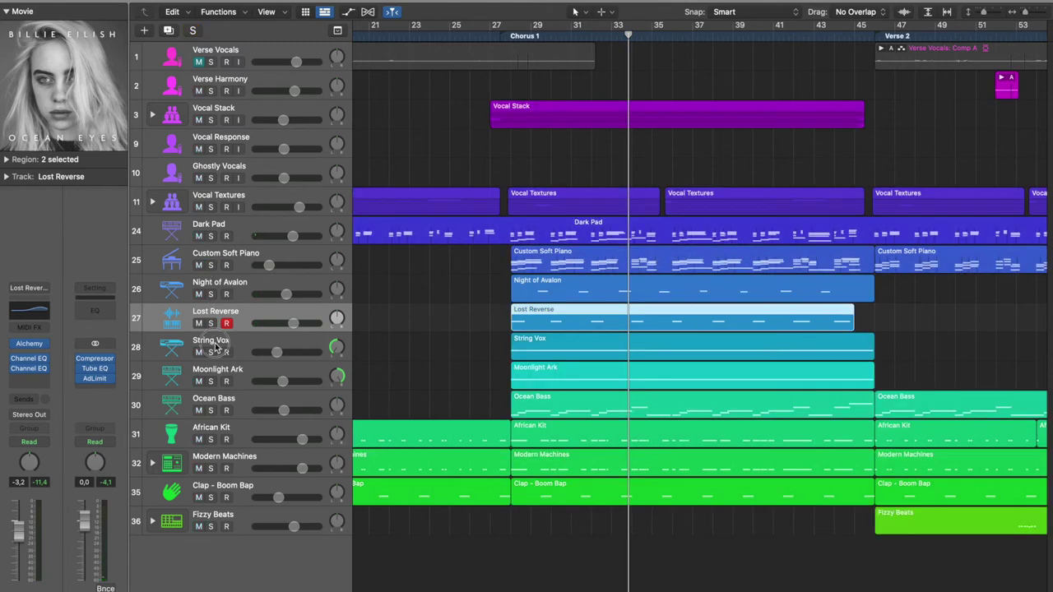
click(251, 347)
click(211, 352)
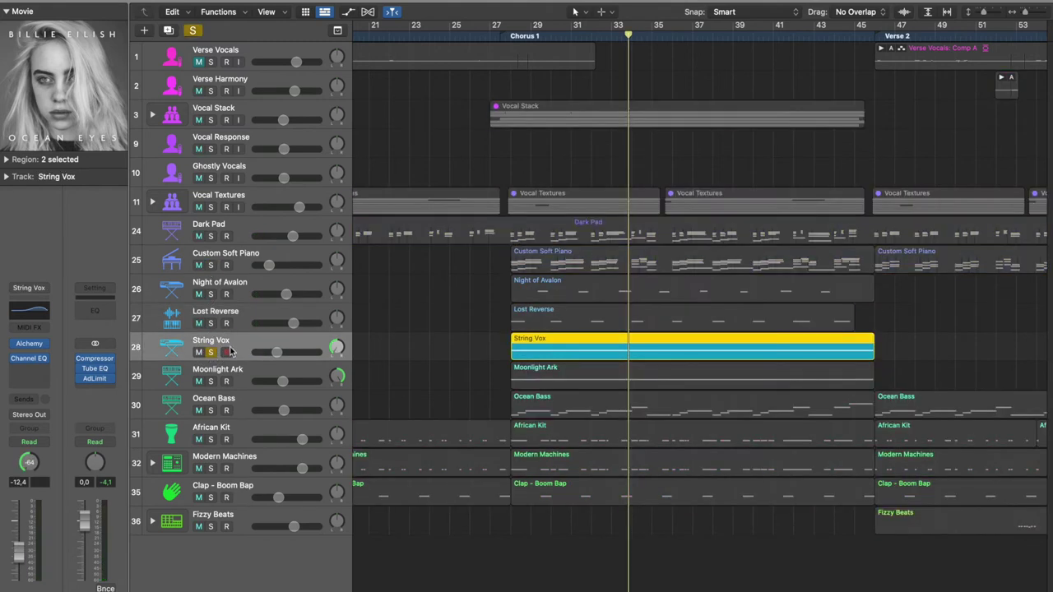
- Examine the Channel EQ curve on String Vox
click(36, 314)
drag(654, 211, 752, 223)
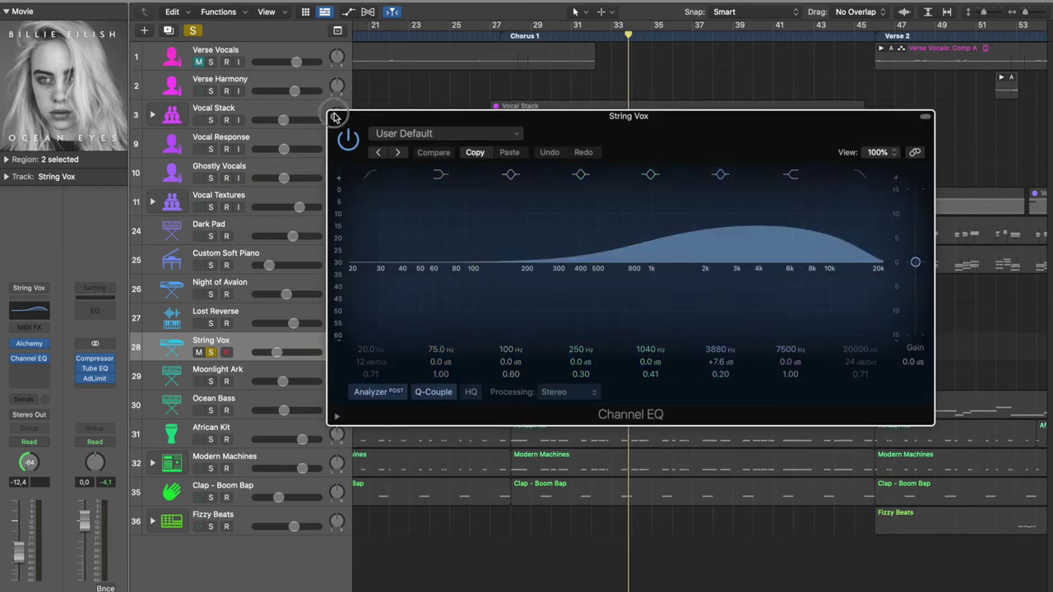
click(334, 117)
- Play String Vox from the start of Chorus 1 and examine its region in the Piano Roll
click(512, 37)
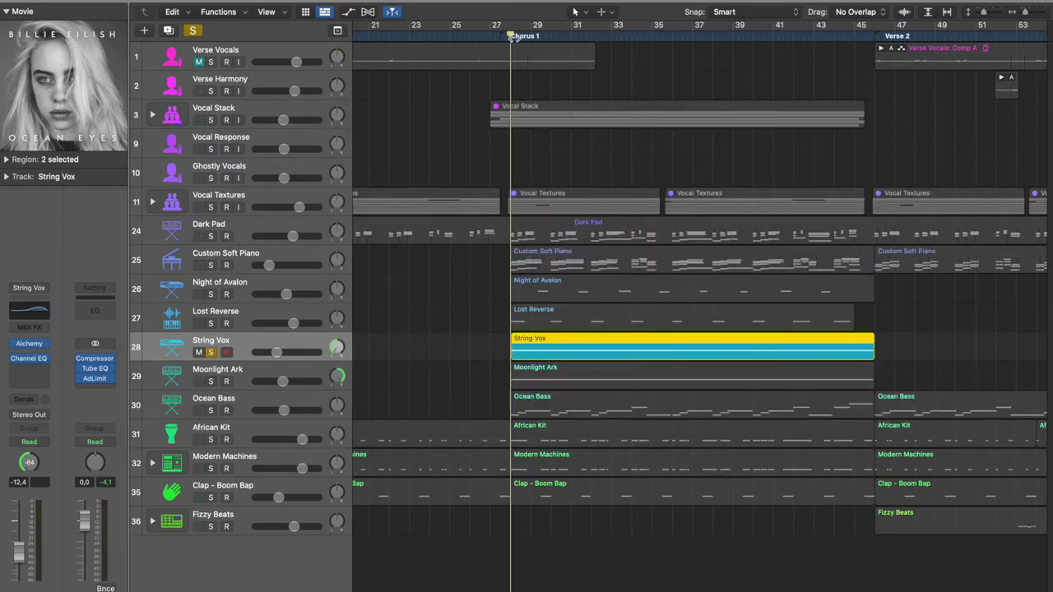
double_click(571, 342)
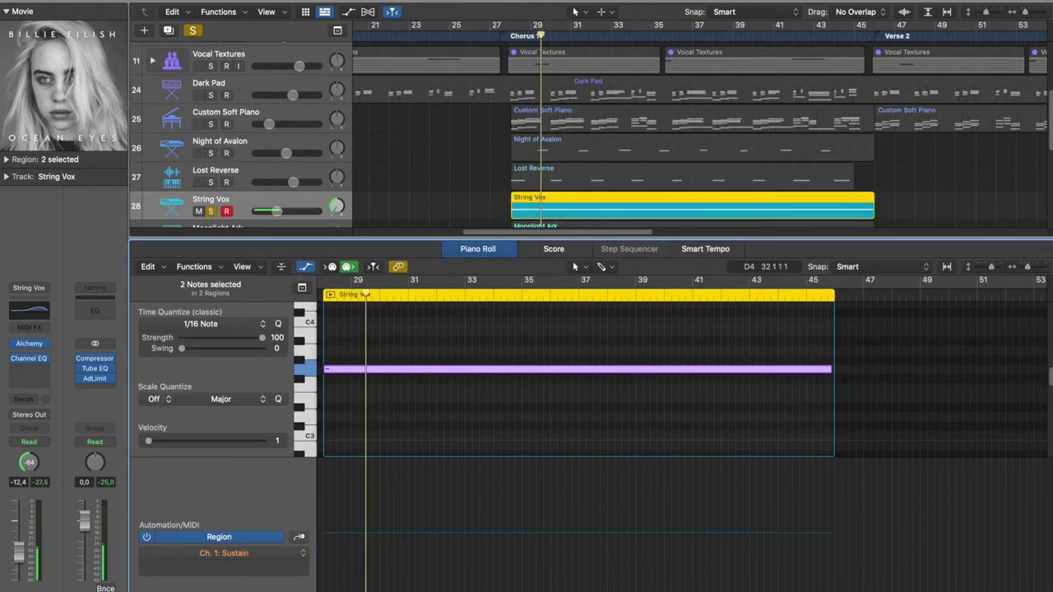
key(e)
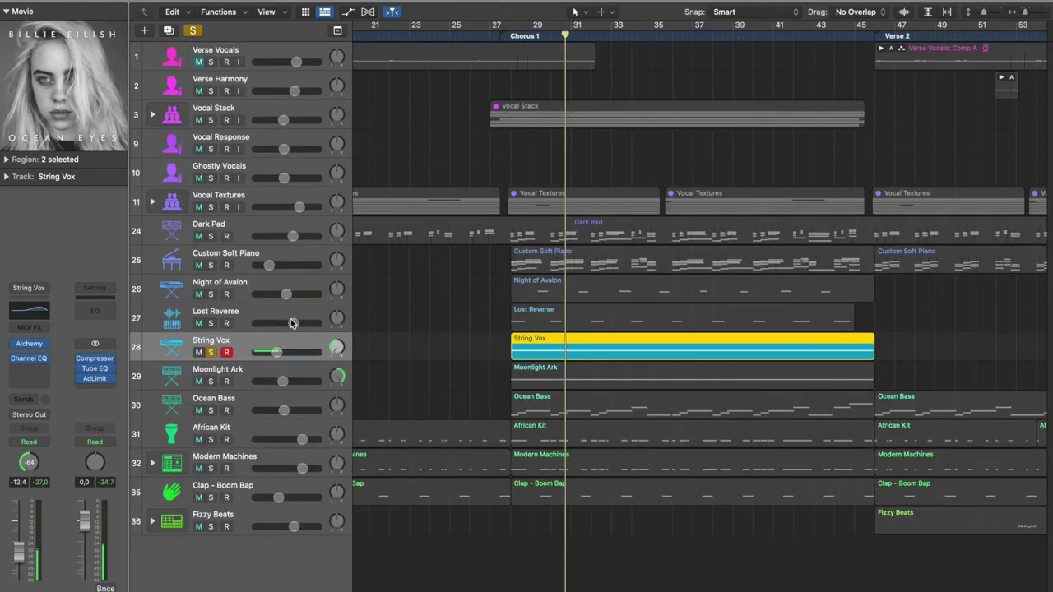
- Add Lost Reverse, Night of Avalon, Custom Soft Piano and Dark Pad to the solo to hear them with String Vox
click(210, 323)
click(211, 294)
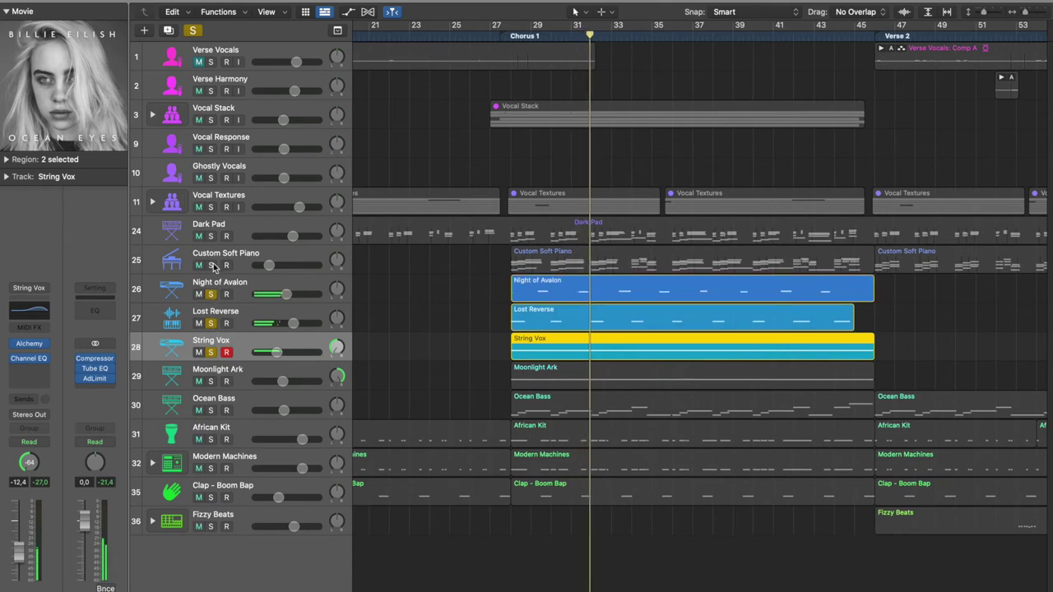
click(211, 265)
click(210, 236)
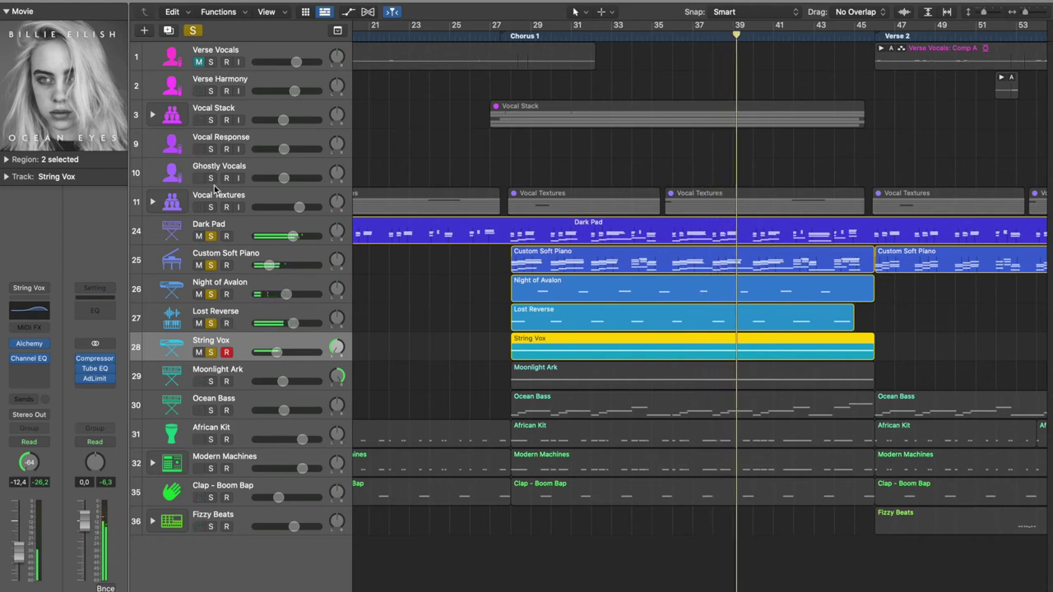
- Clear all solos, then solo Moonlight Ark alone and play it from the start of Chorus 1
click(195, 32)
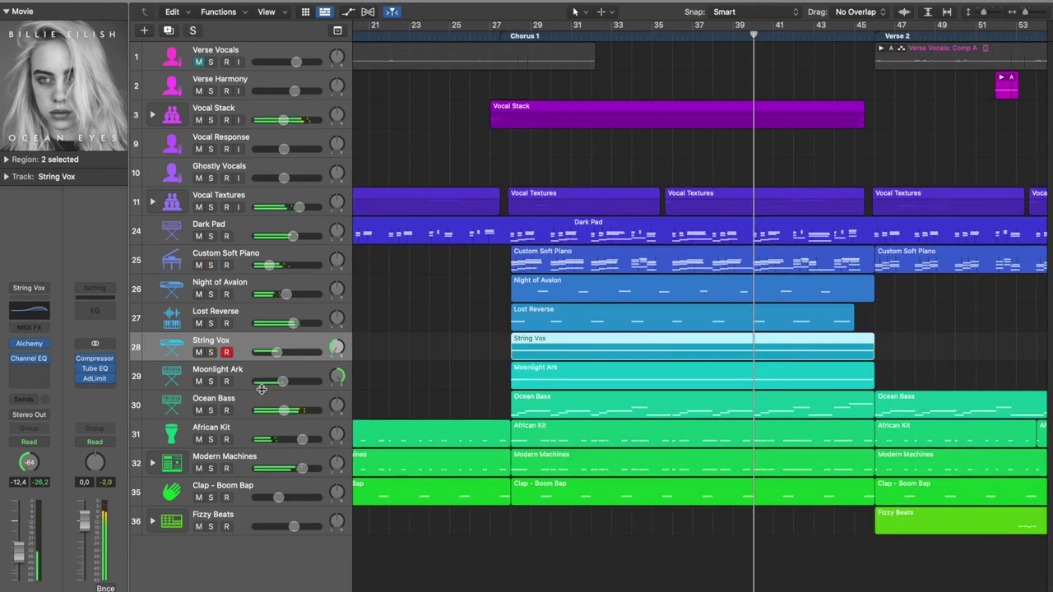
click(211, 381)
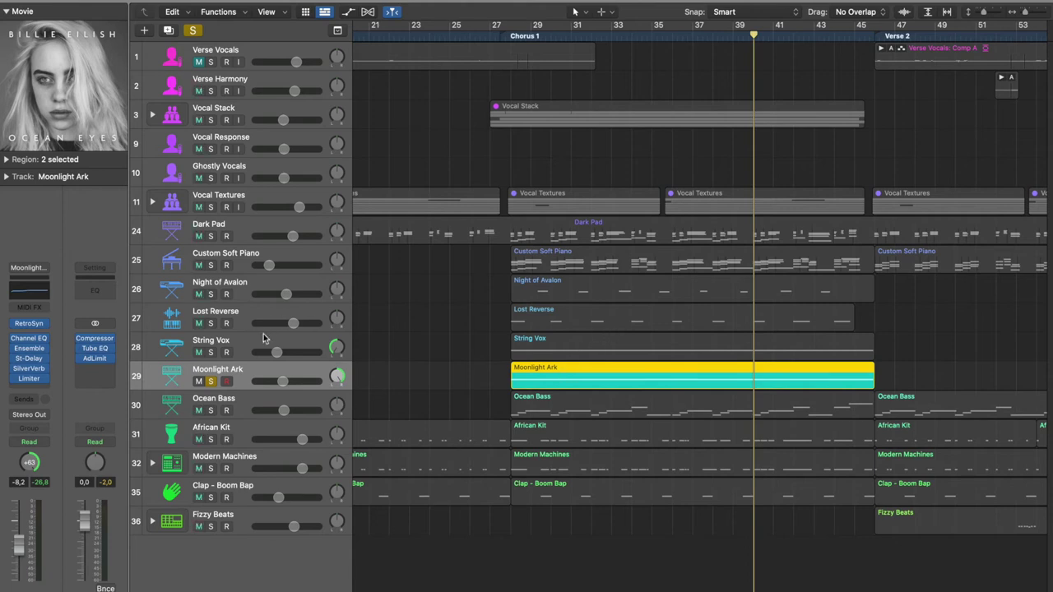
click(506, 41)
key(space)
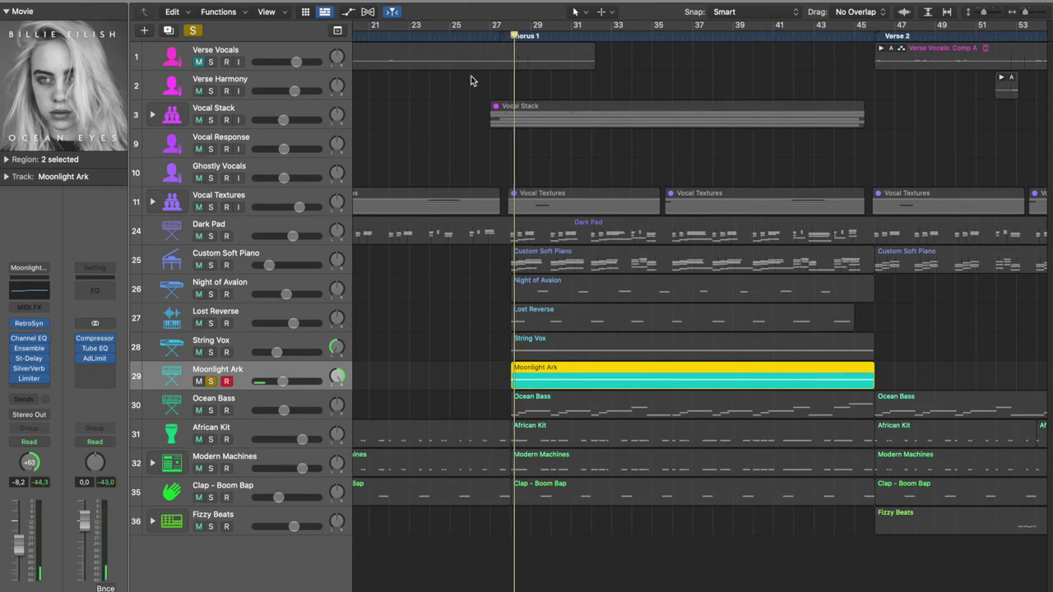
- Examine Moonlight Ark's Ensemble settings and bypass its Channel EQ, Ensemble, St-Delay, SilverVerb and Limiter to hear the dry sound
click(22, 349)
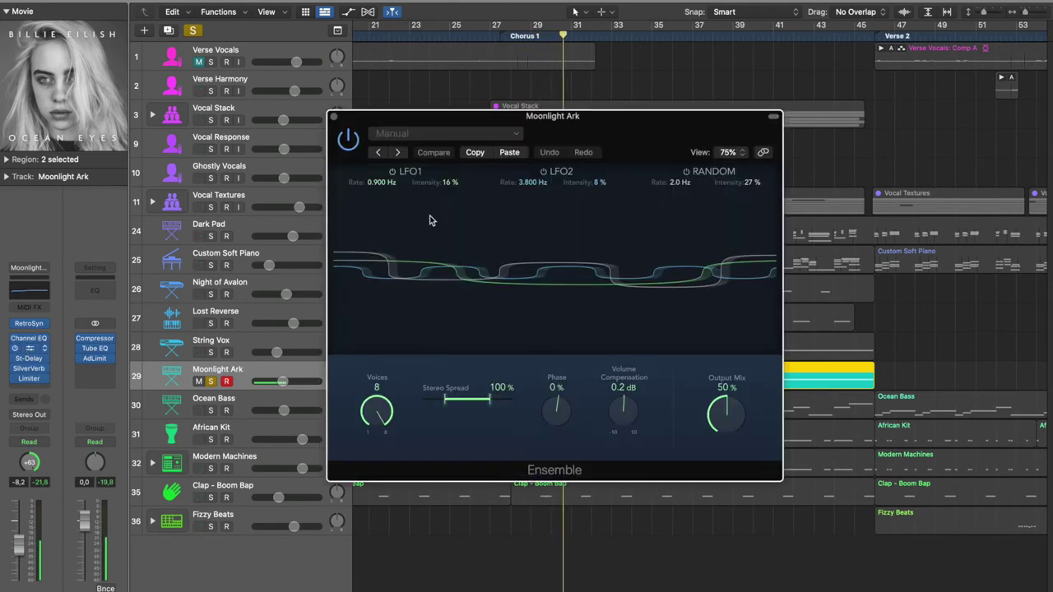
click(334, 117)
click(15, 339)
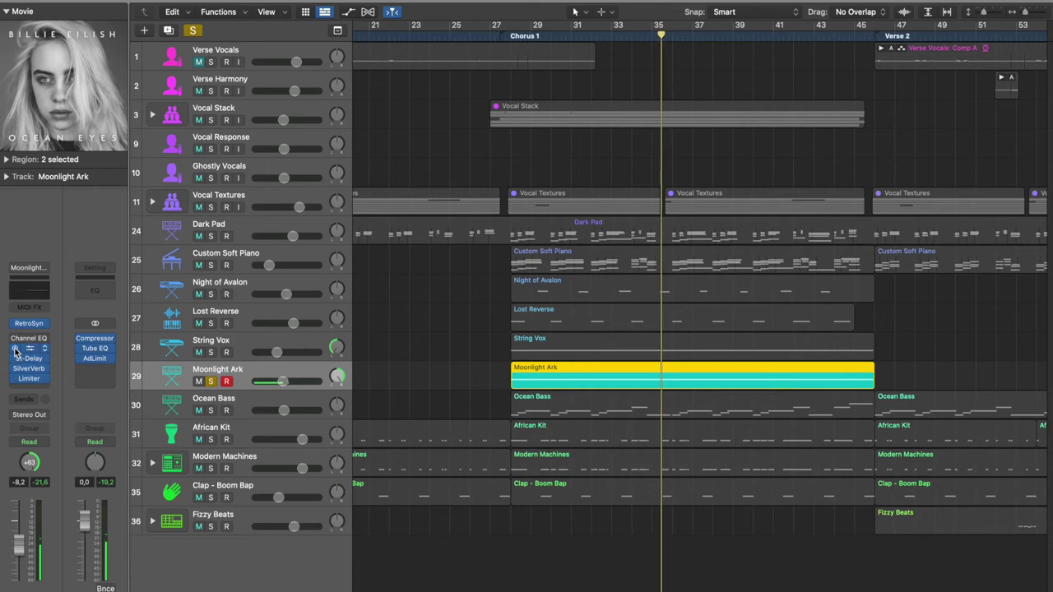
click(14, 349)
click(15, 359)
click(15, 369)
click(16, 387)
click(15, 374)
click(15, 375)
click(15, 379)
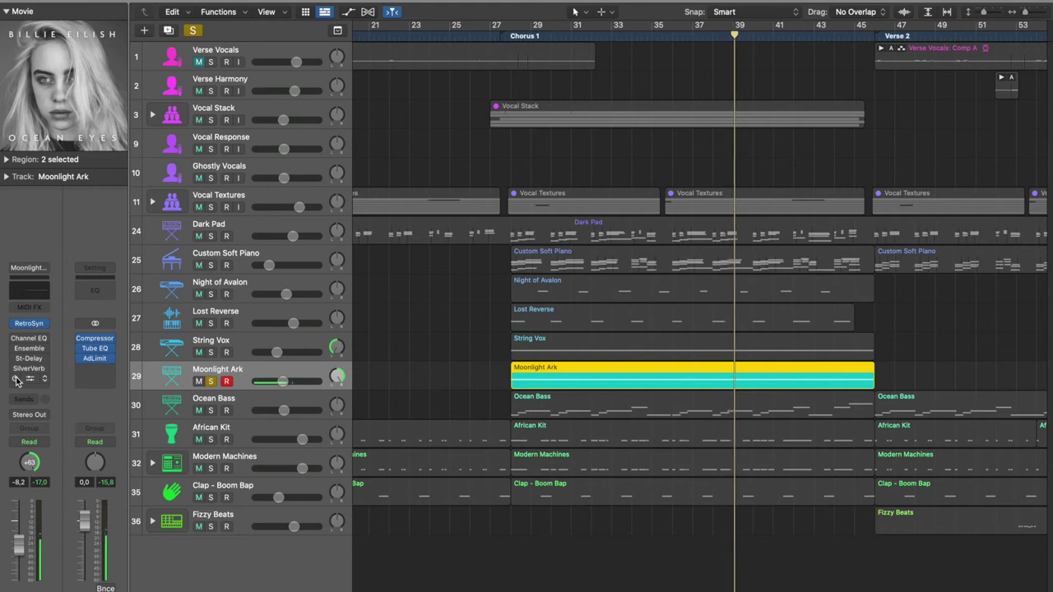
- Reactivate all five effects on Moonlight Ark and examine its Retro Synth oscillator, filter and envelope settings
click(18, 368)
click(16, 364)
click(16, 360)
click(16, 349)
click(15, 338)
click(14, 339)
click(15, 340)
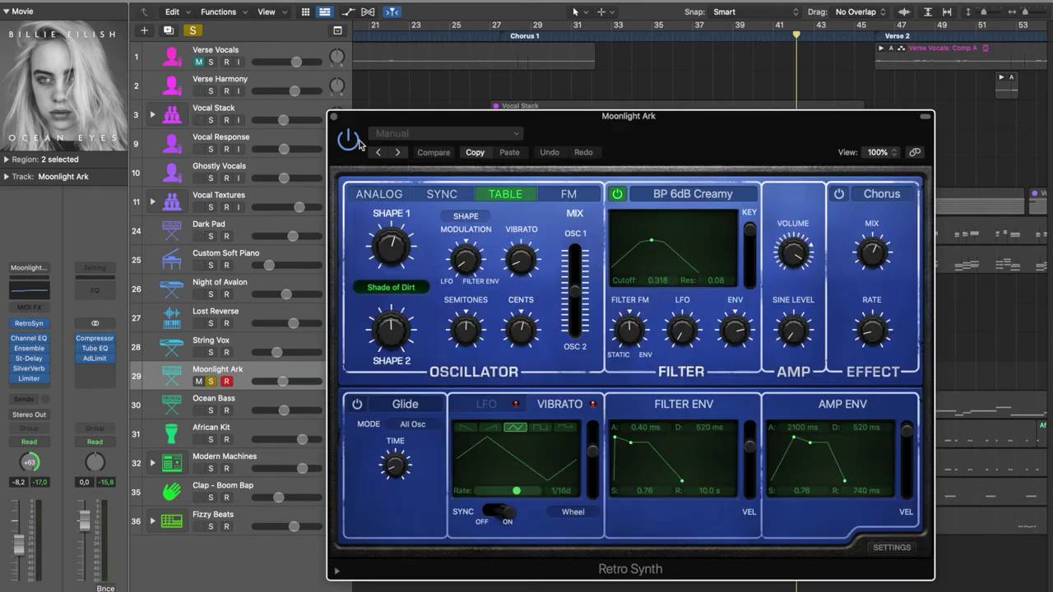
click(334, 117)
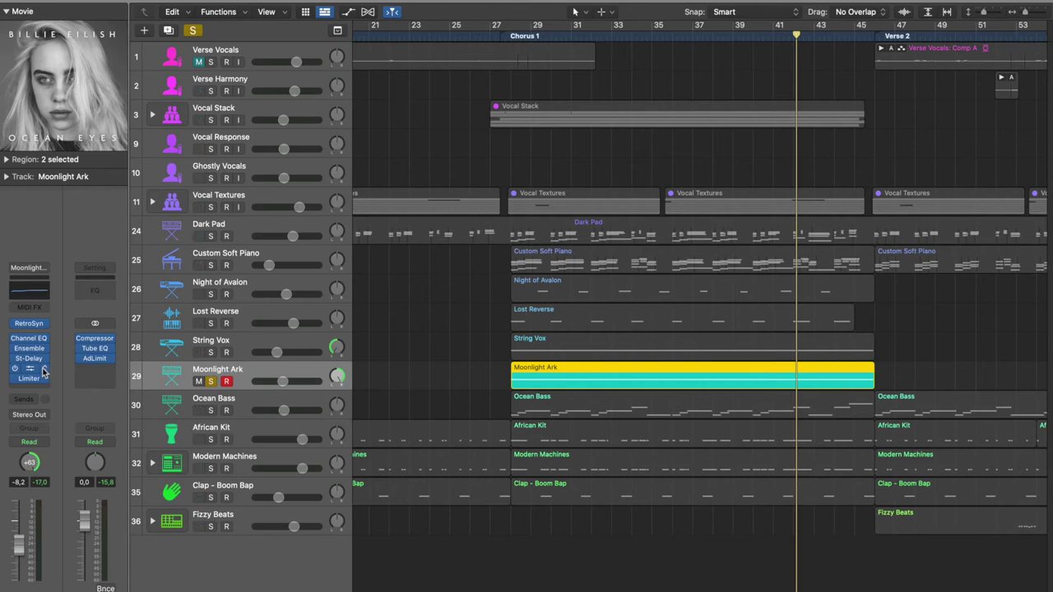
- Solo the six tracks from Dark Pad to Moonlight Ark together and play them from the start of Chorus 1
click(210, 381)
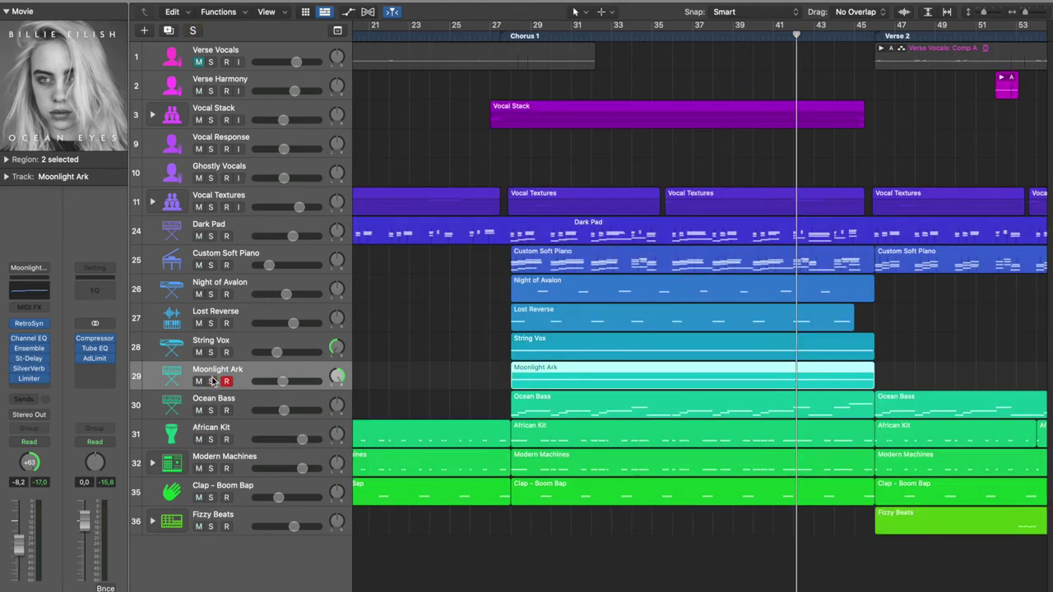
shift+click(245, 236)
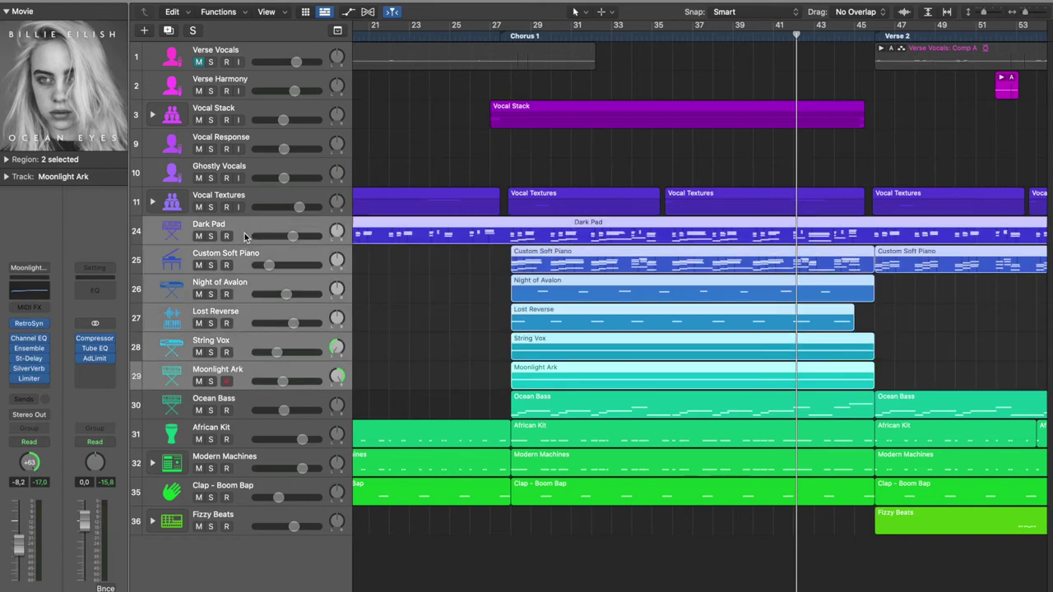
click(211, 236)
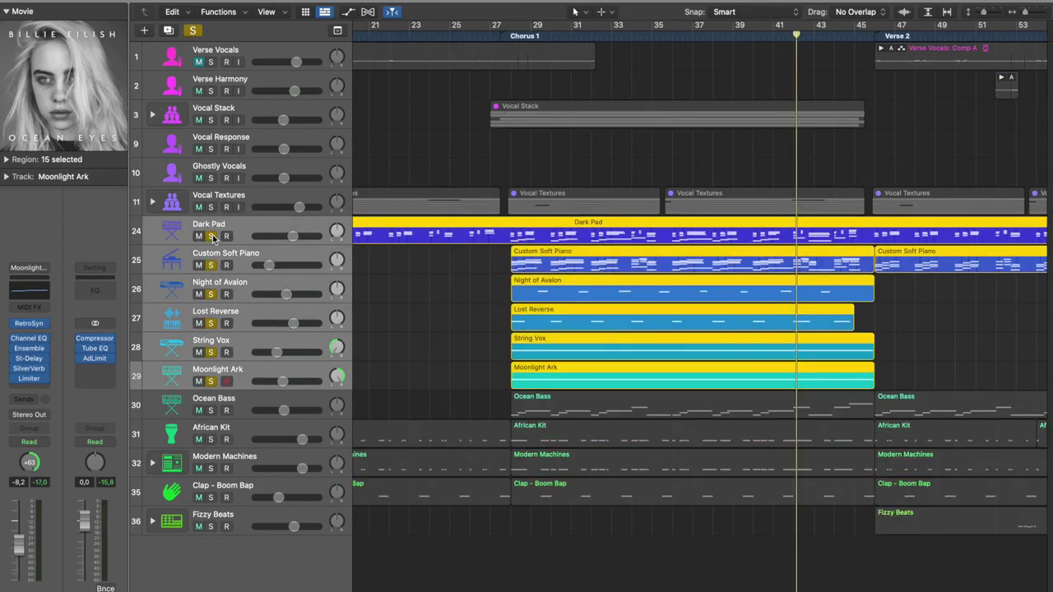
click(509, 37)
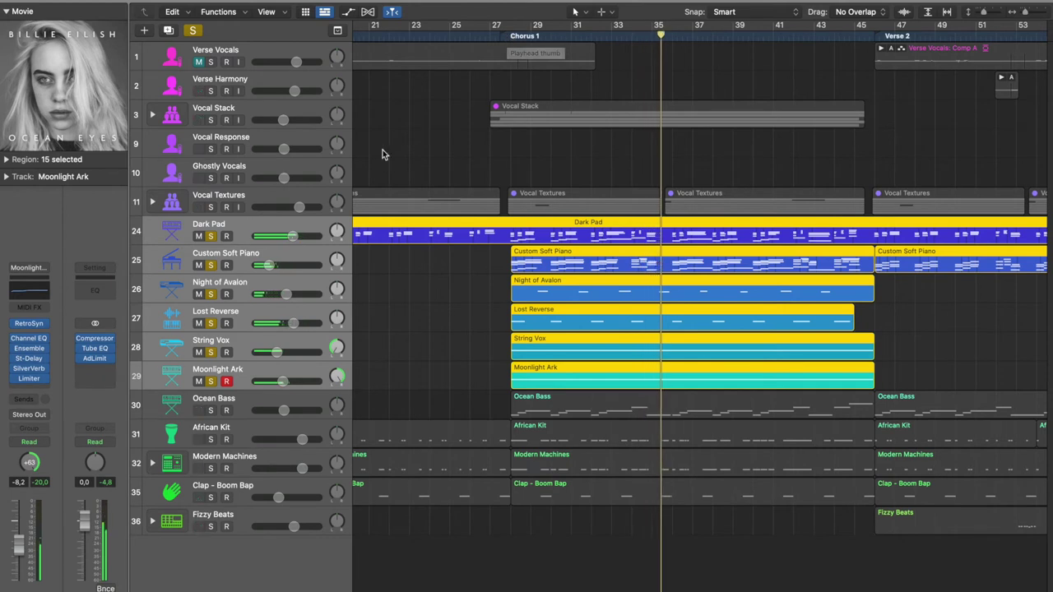
- Add Ocean Bass to the solo and browse its Alchemy presets, trying Deep Synth Bass before returning to Deep Sub Bass
click(220, 415)
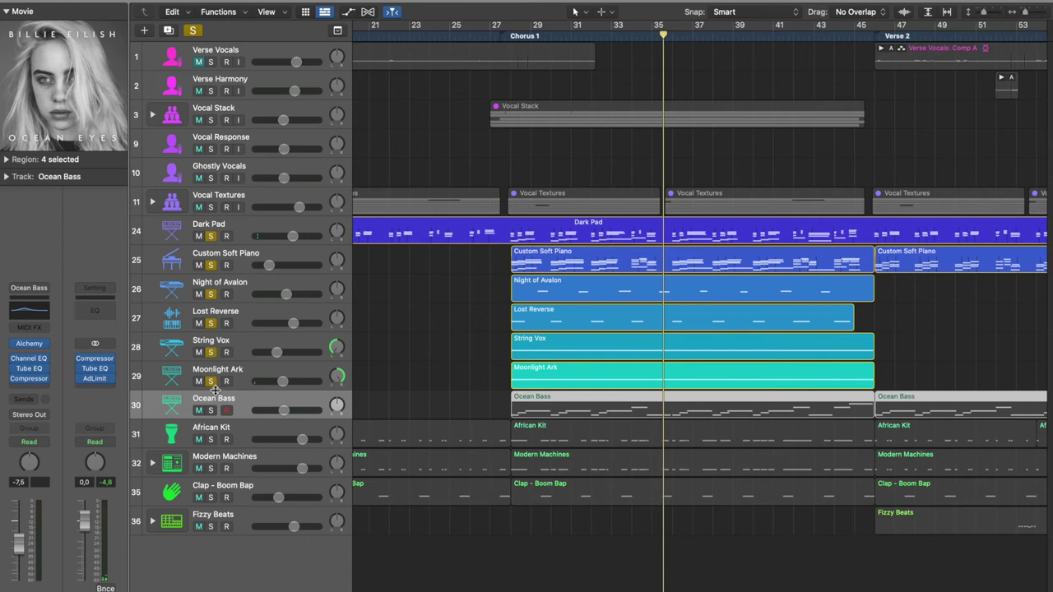
click(212, 411)
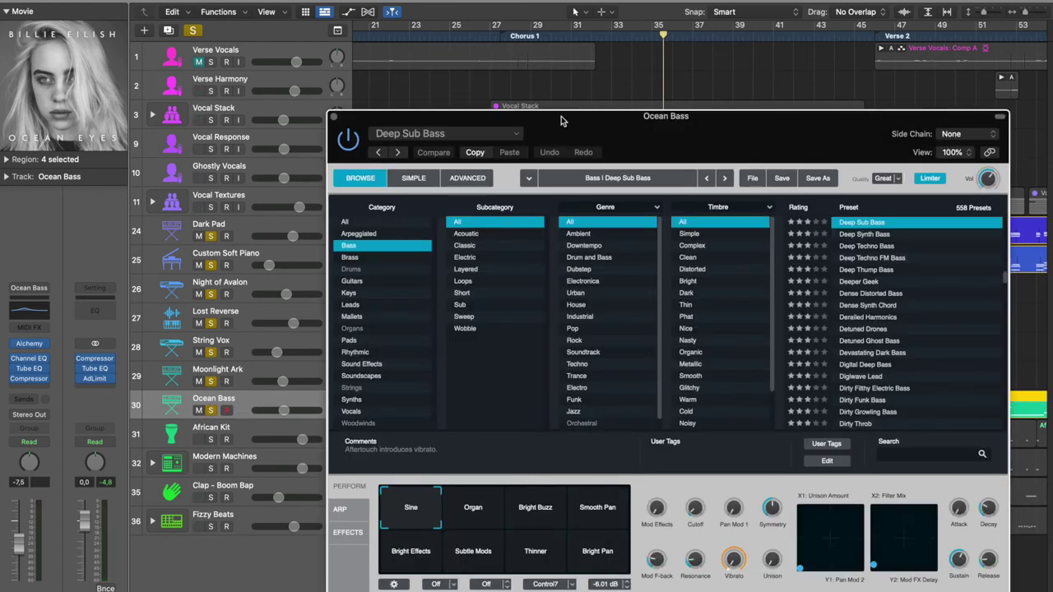
drag(618, 129, 536, 127)
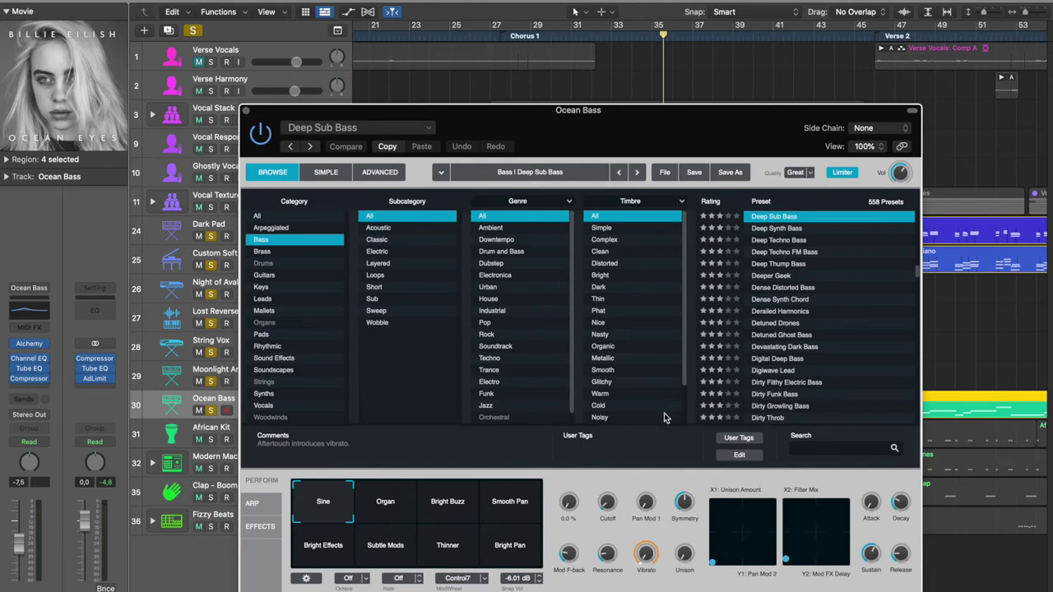
click(784, 229)
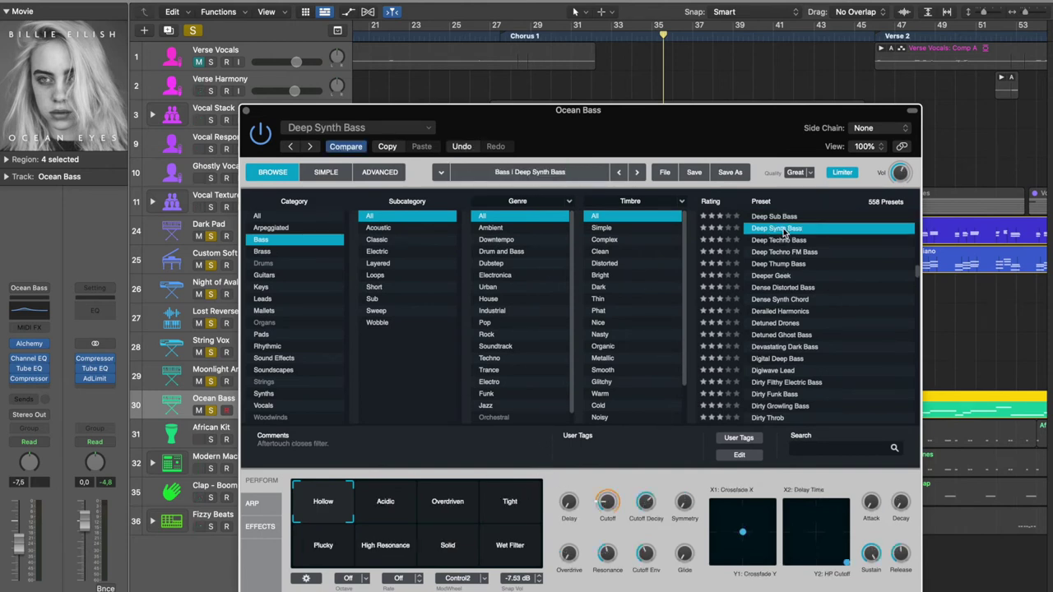
click(784, 217)
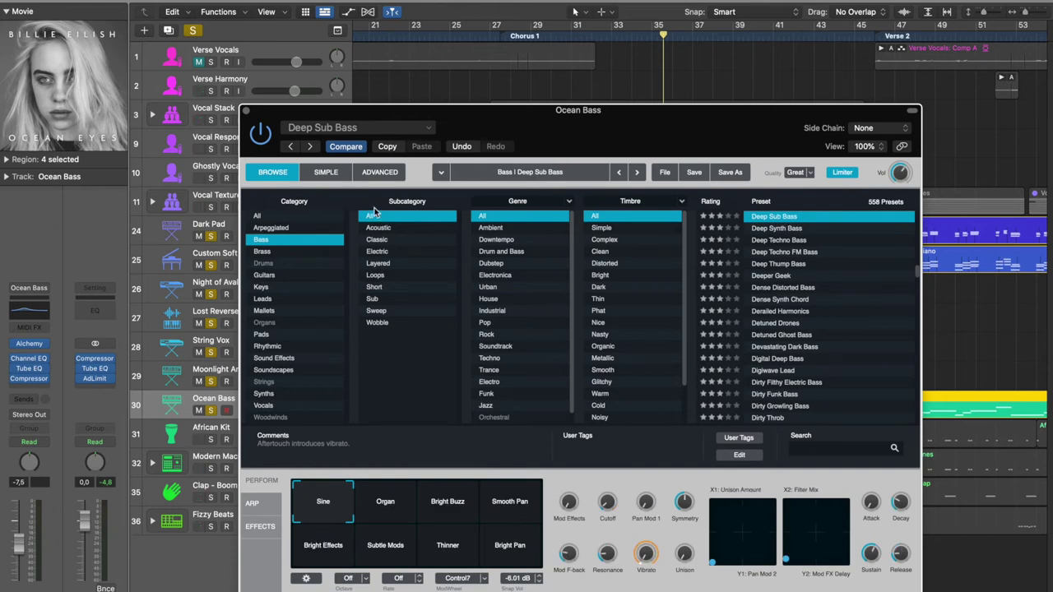
click(245, 112)
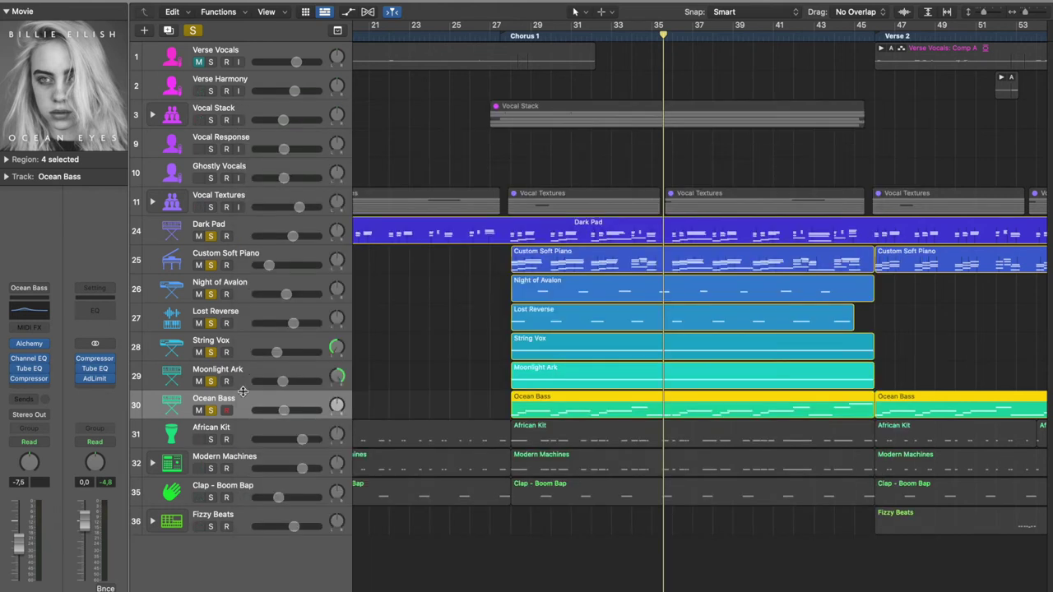
- Examine the Channel EQ curve on Ocean Bass and play the soloed tracks from near the start of Chorus 1
click(29, 359)
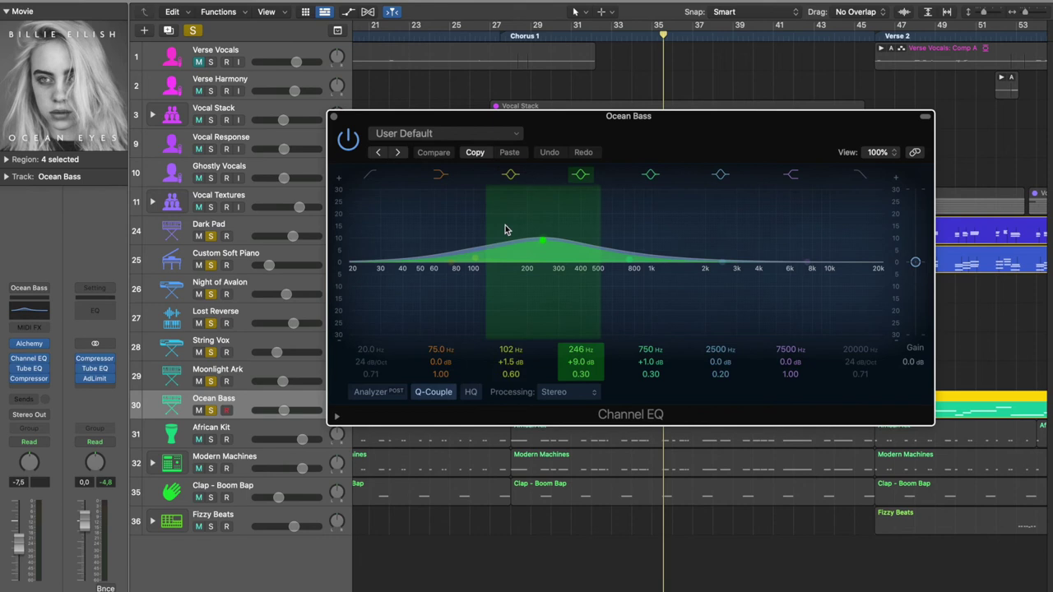
drag(551, 118, 734, 118)
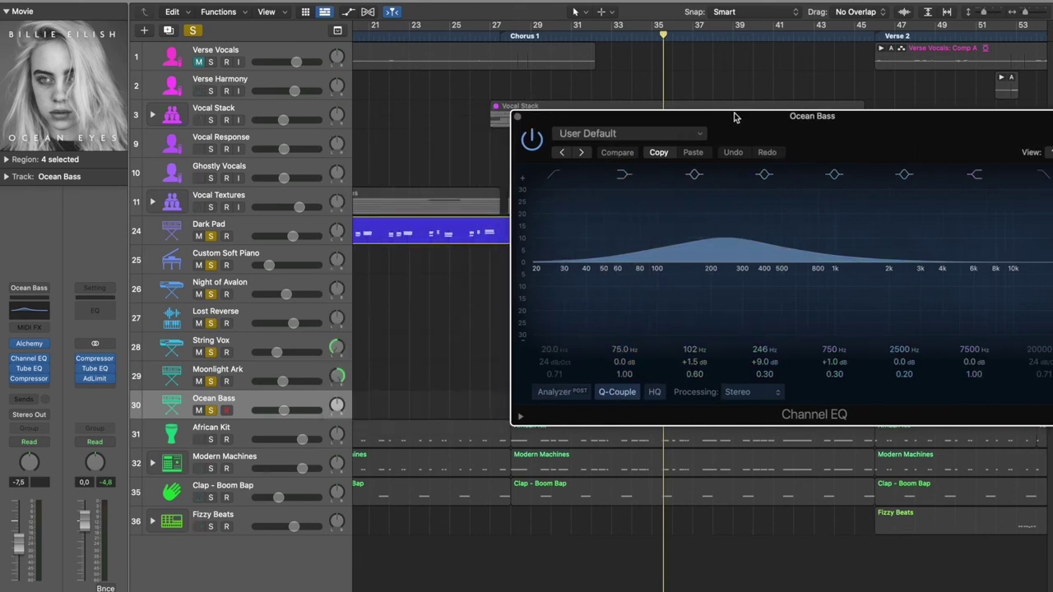
click(525, 41)
key(space)
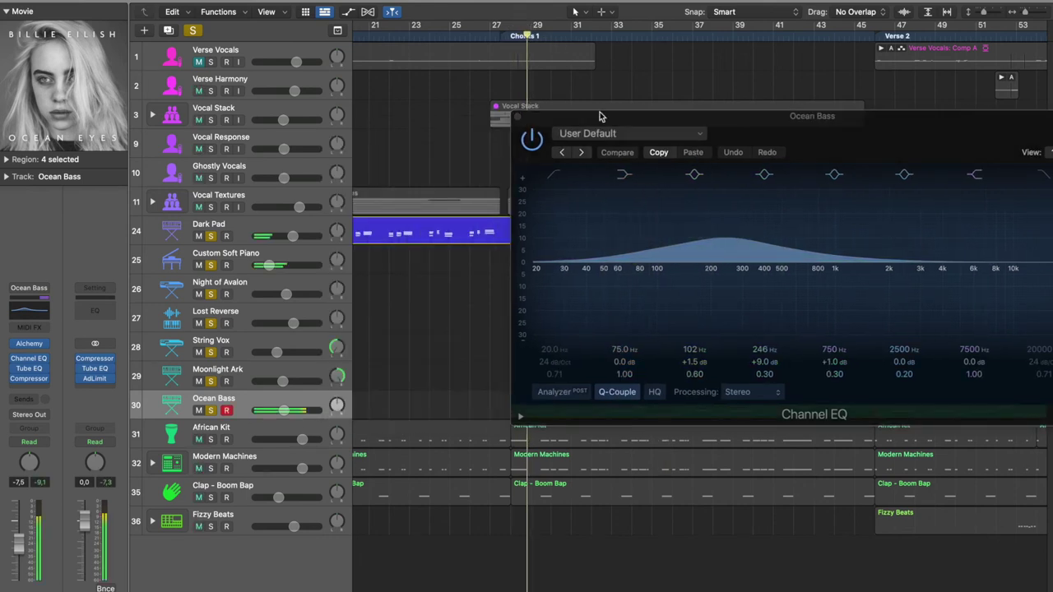
- Turn on the analyzer in the Ocean Bass Channel EQ and watch its frequency spectrum while the soloed tracks play
drag(757, 134, 583, 60)
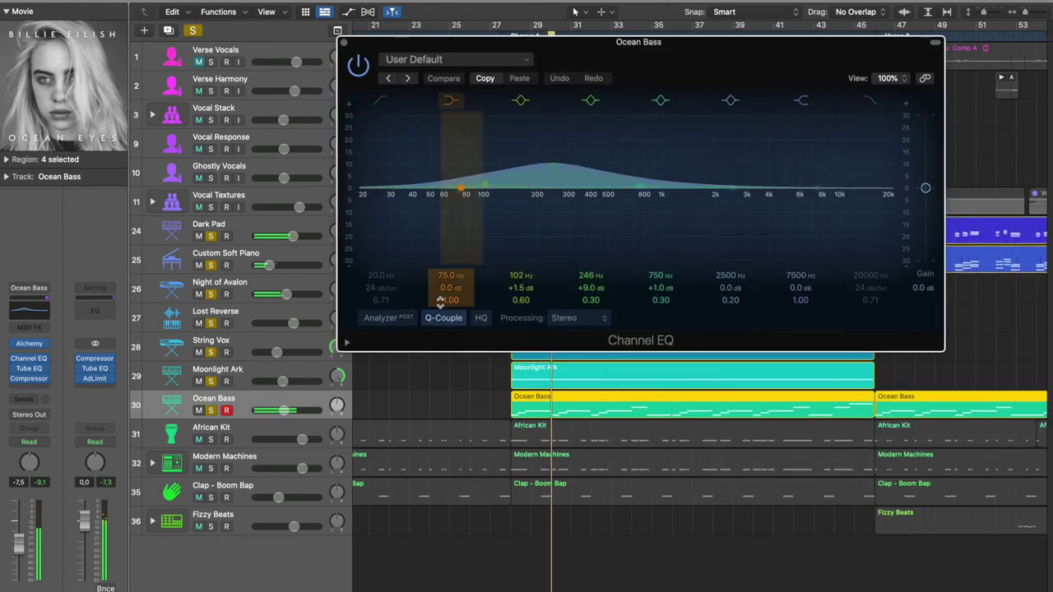
click(381, 319)
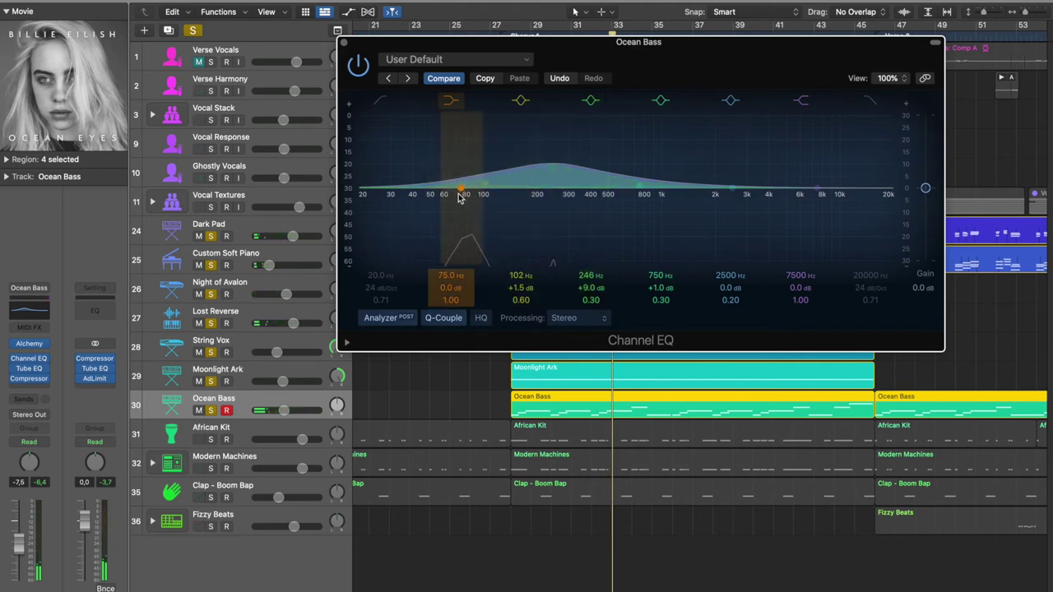
drag(557, 66, 590, 111)
key(space)
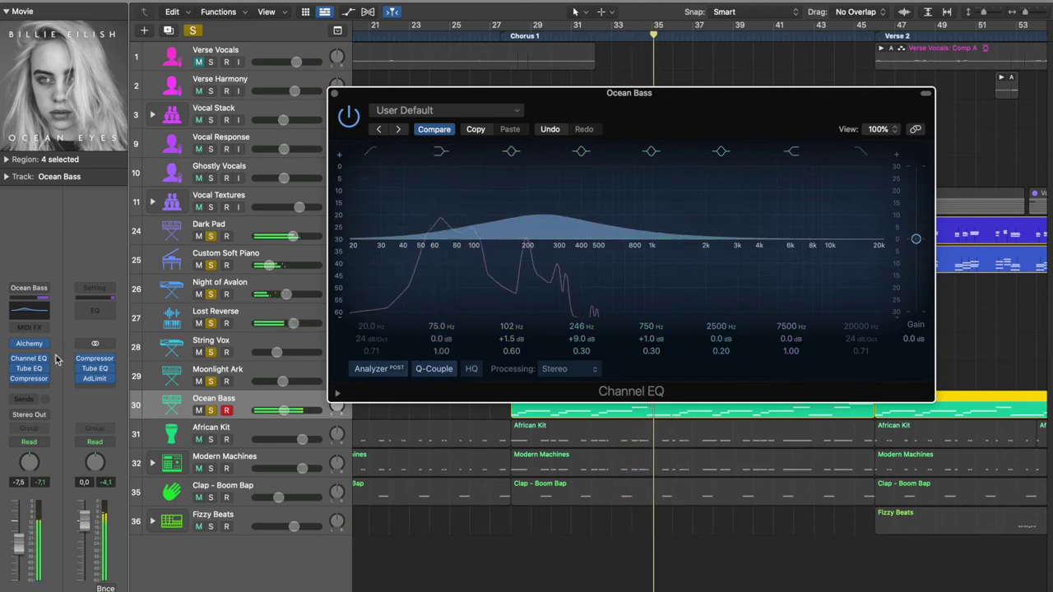
- Examine the Vintage Tube EQ and Compressor settings on Ocean Bass, playing the soloed tracks to watch the compressor's meter
click(33, 370)
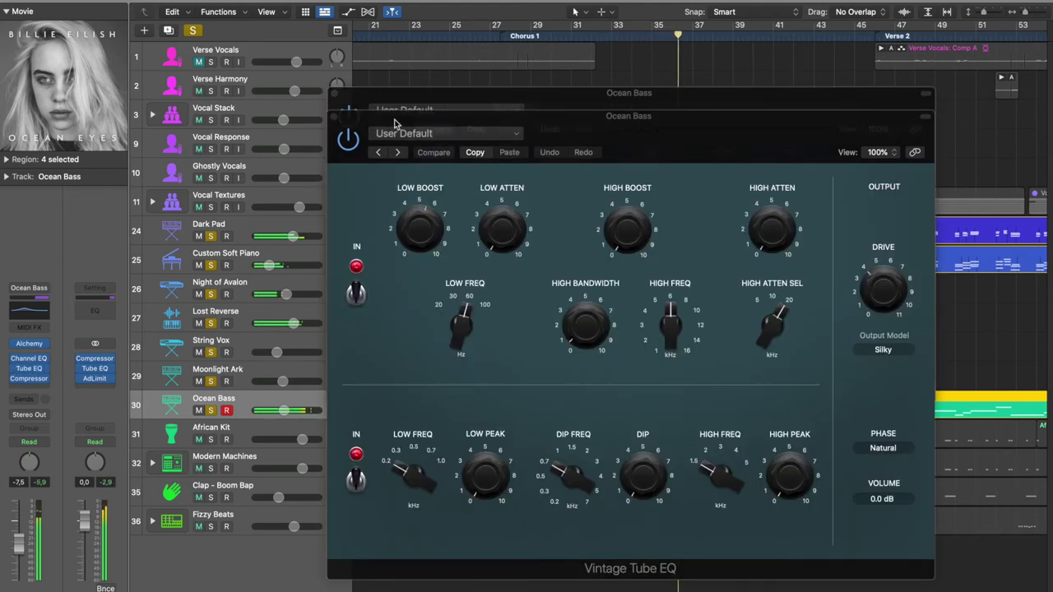
click(334, 117)
click(334, 96)
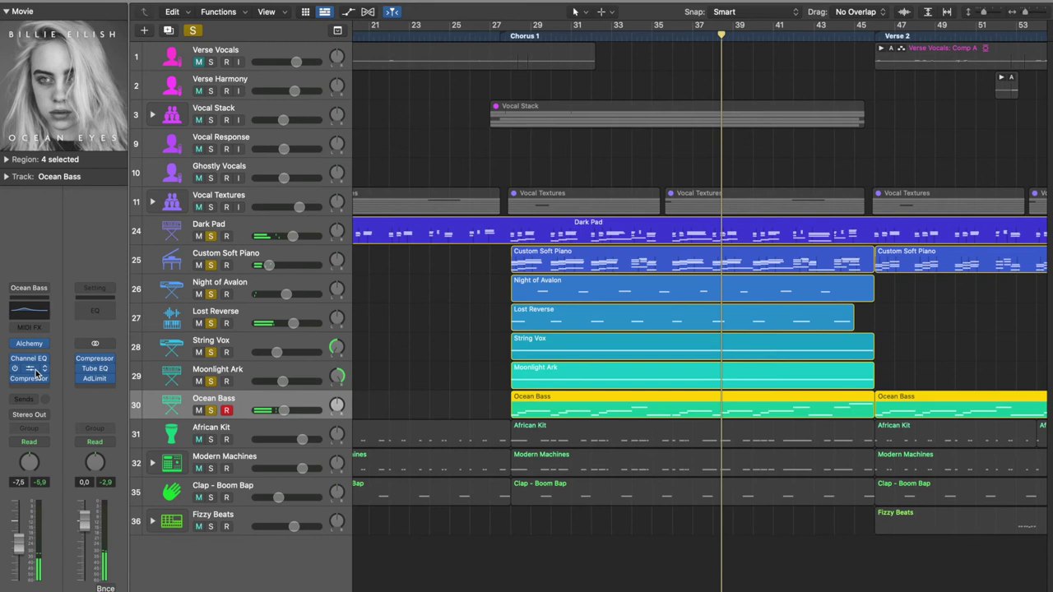
click(36, 370)
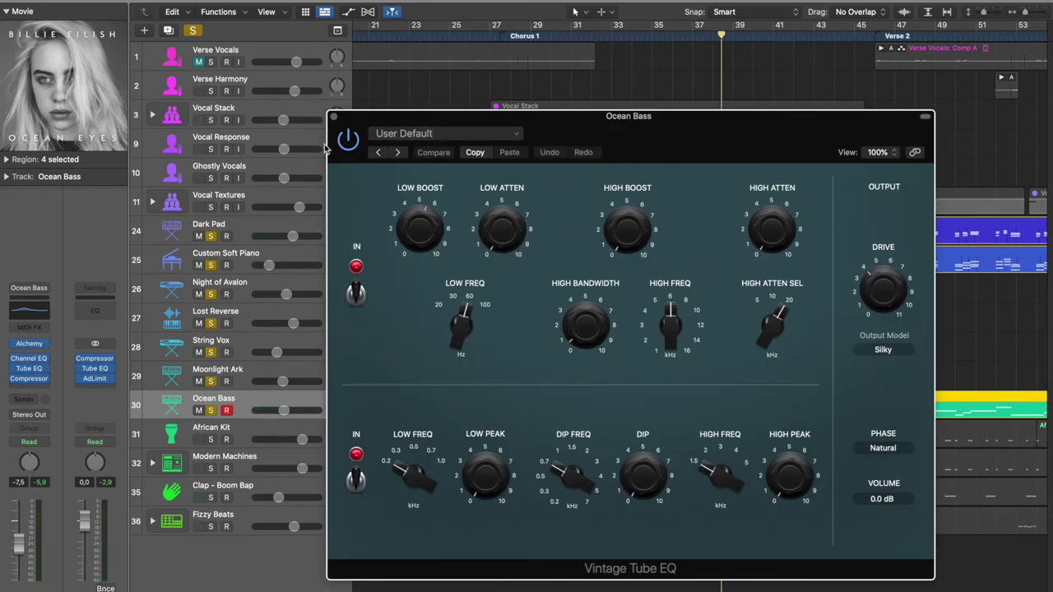
click(334, 118)
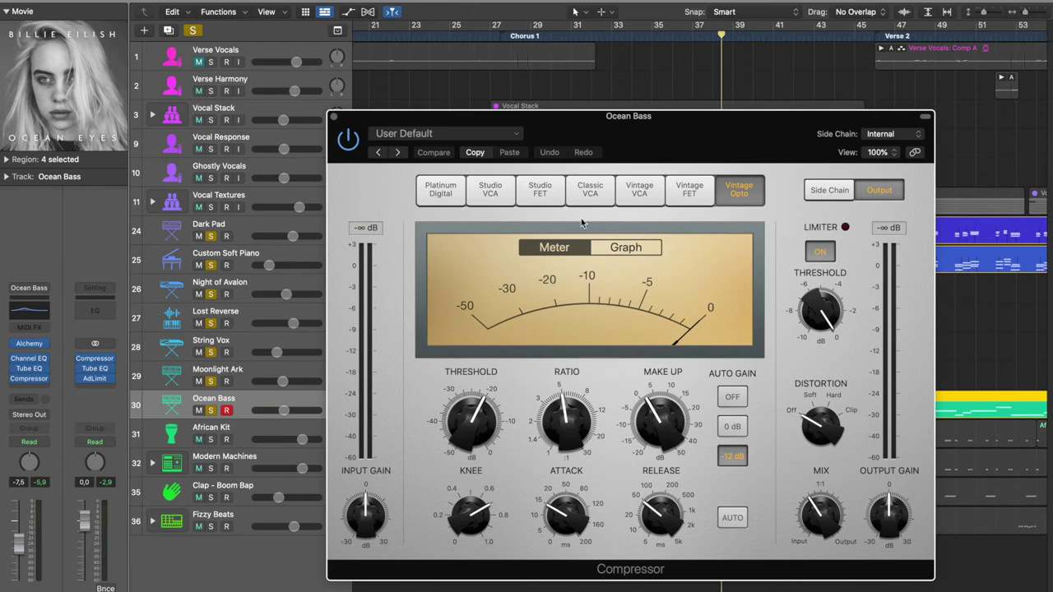
key(space)
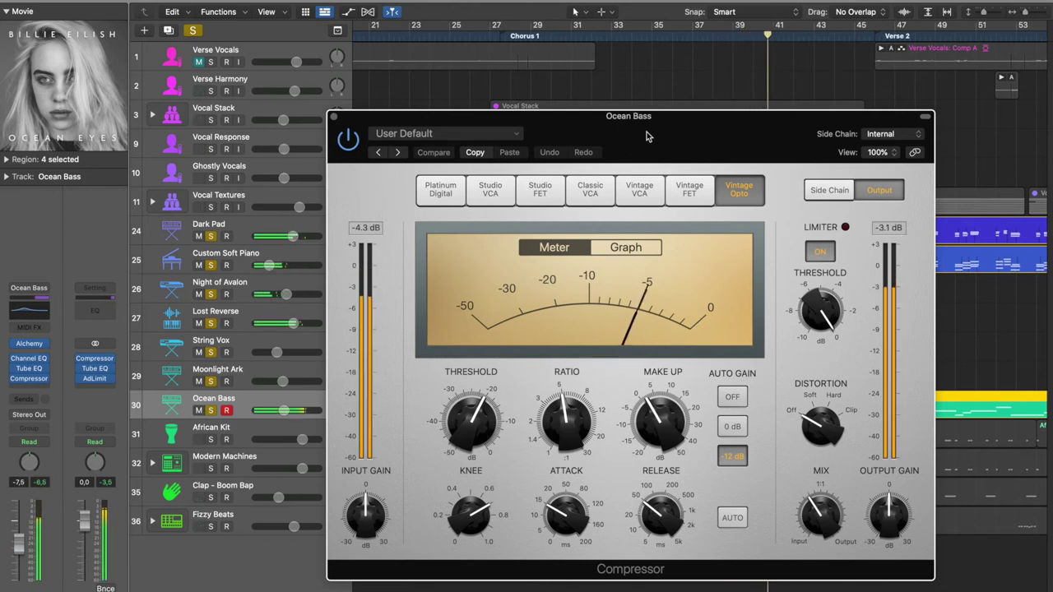
click(333, 118)
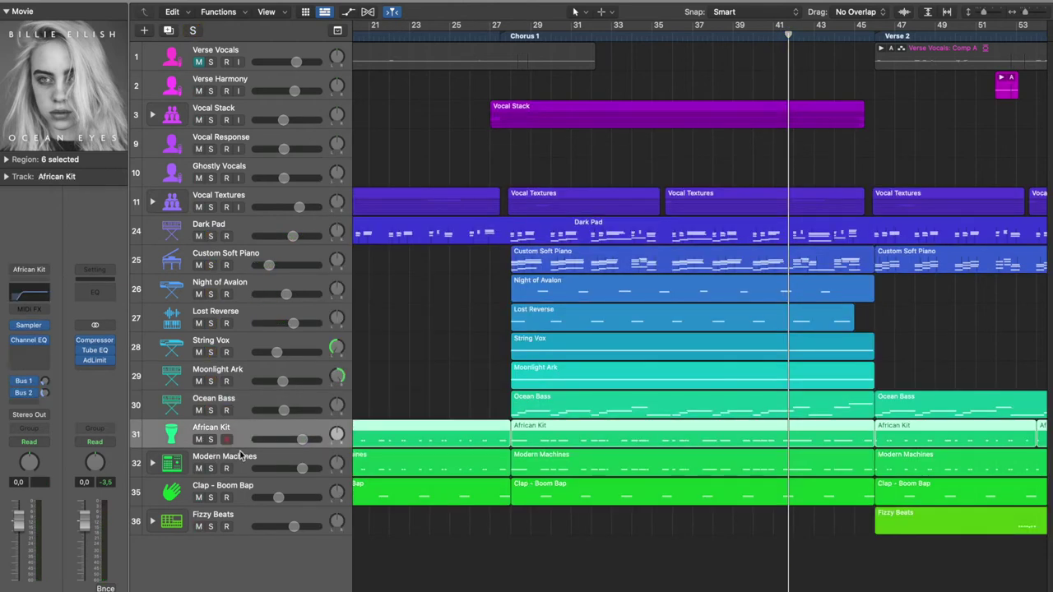
- Solo African Kit alone and play it from the start of its first region in Verse 1
scroll(662, 69, left, 10)
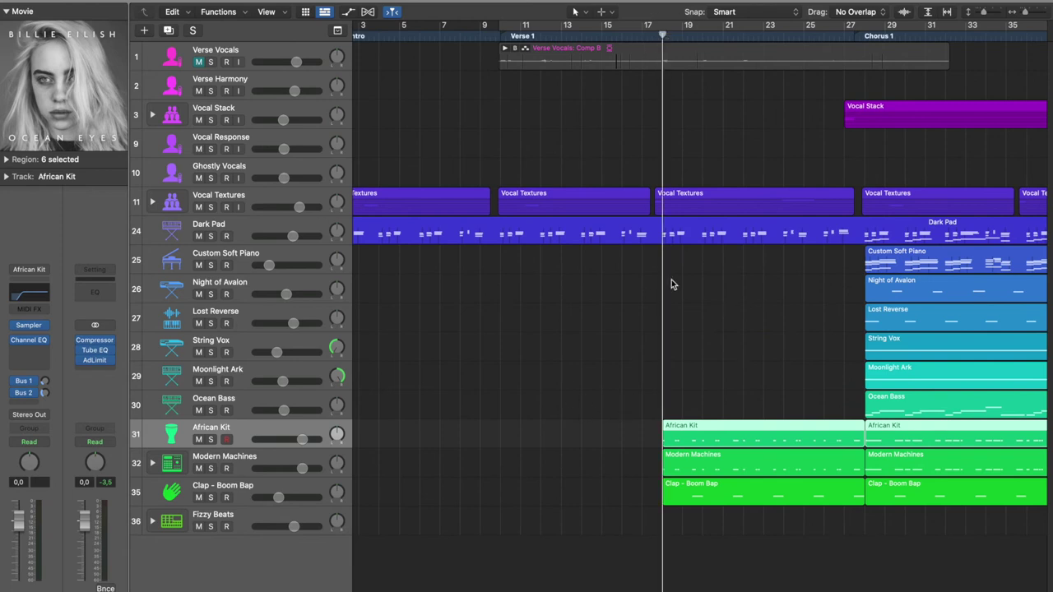
key(super+Left)
click(211, 439)
key(space)
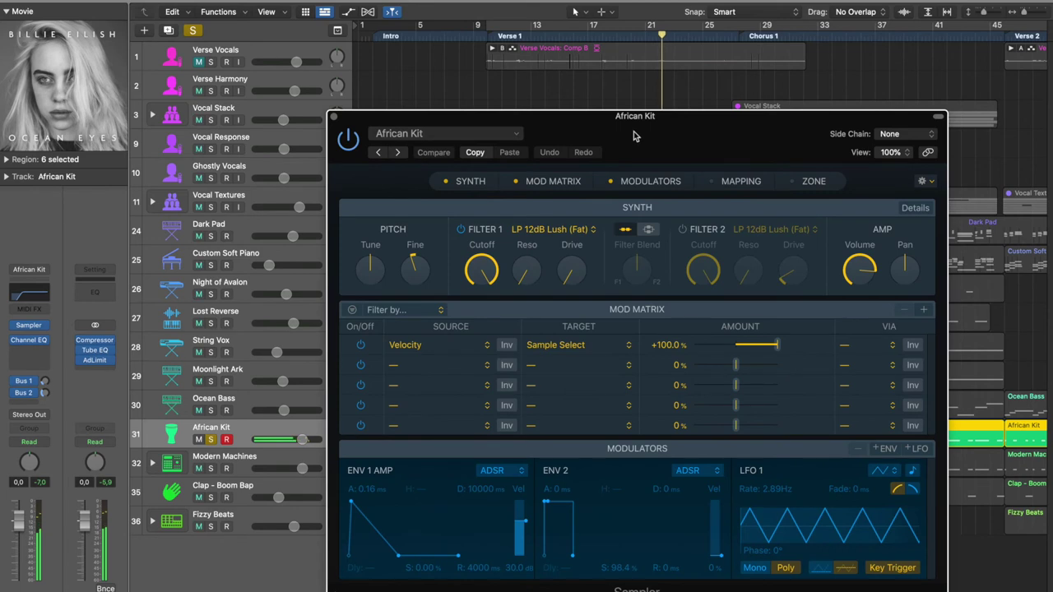
- Examine the Sampler settings and preset categories of African Kit without changing the loaded preset
drag(633, 136, 472, 88)
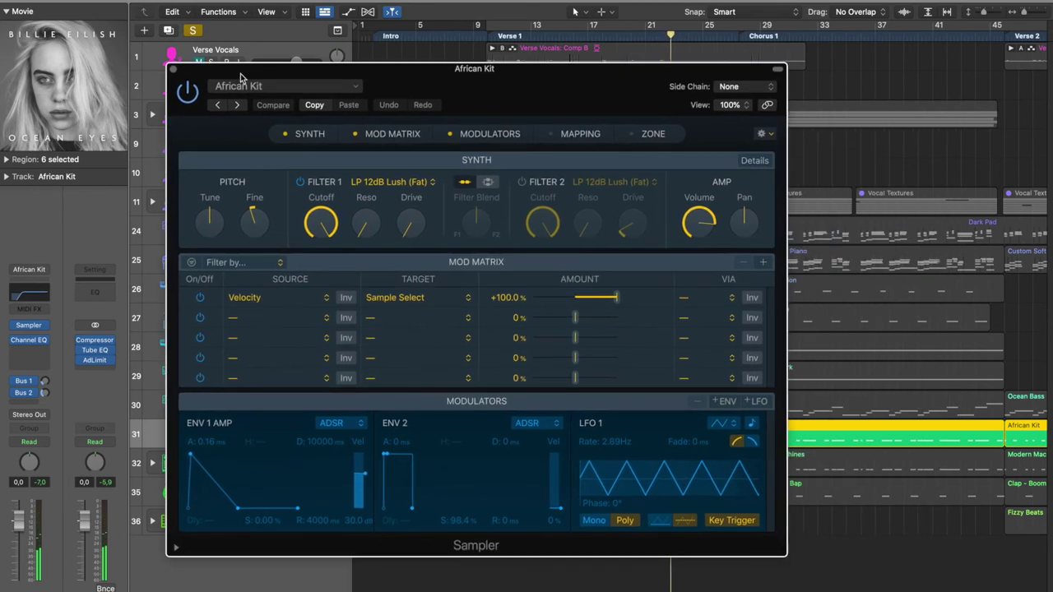
click(259, 88)
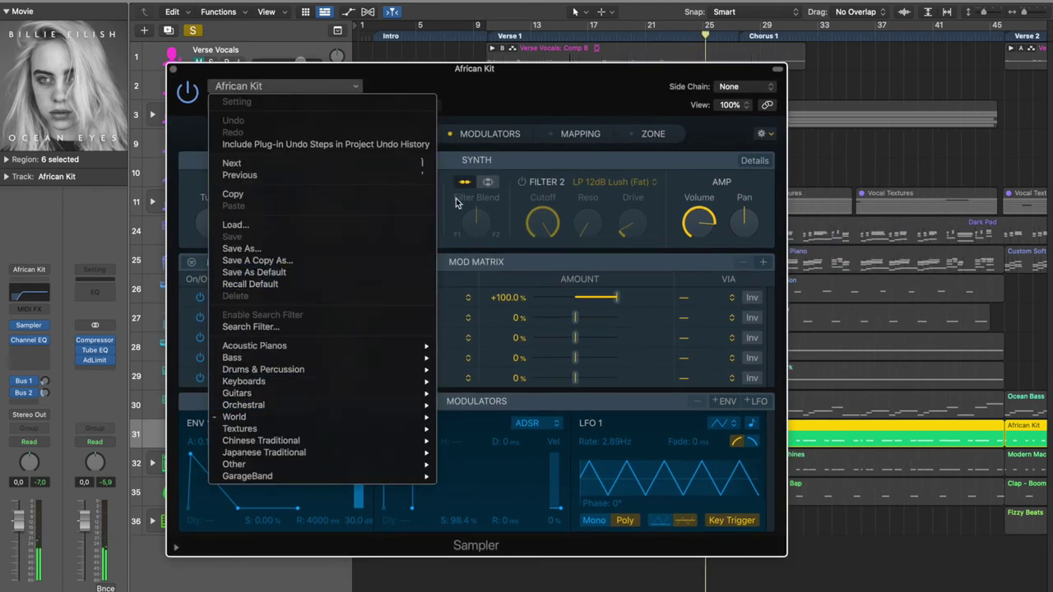
click(466, 85)
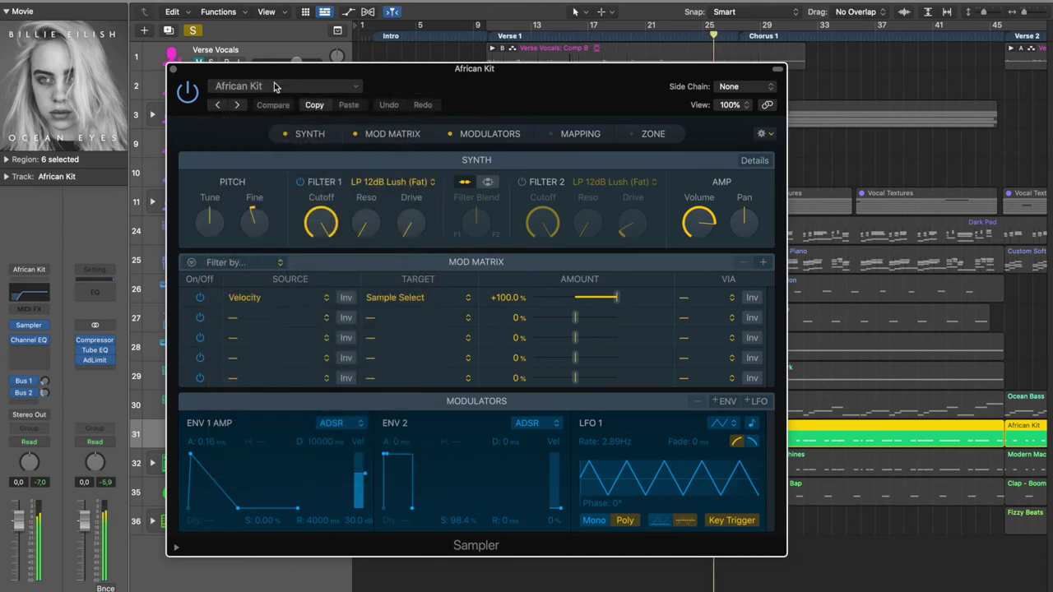
click(172, 72)
- Compare African Kit with its Bus 1 and Bus 2 sends off and on, and examine its Channel EQ curve
click(32, 383)
click(35, 384)
click(32, 382)
click(31, 379)
click(15, 381)
click(16, 395)
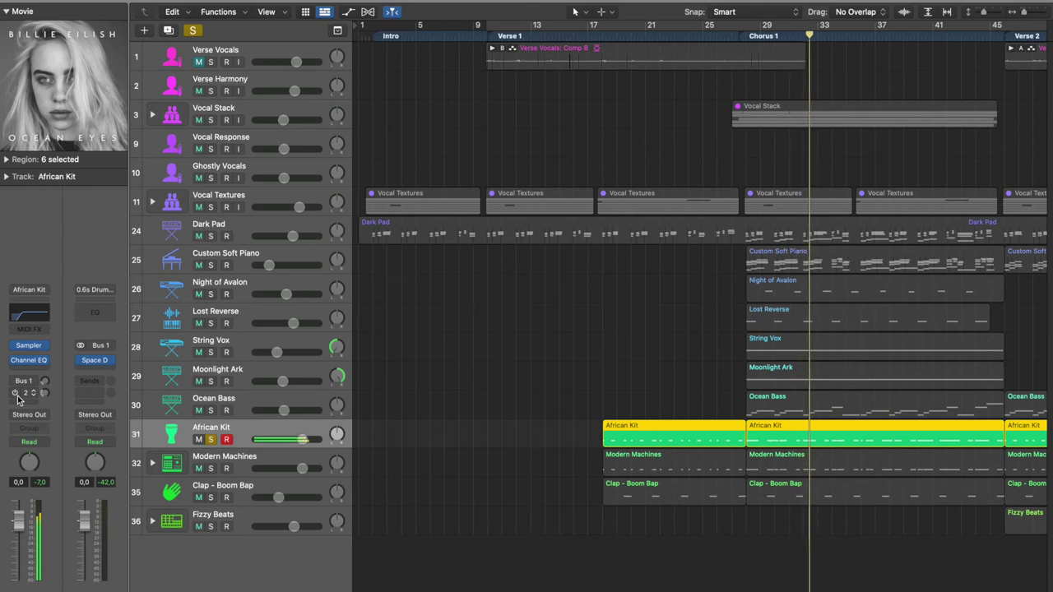
click(17, 396)
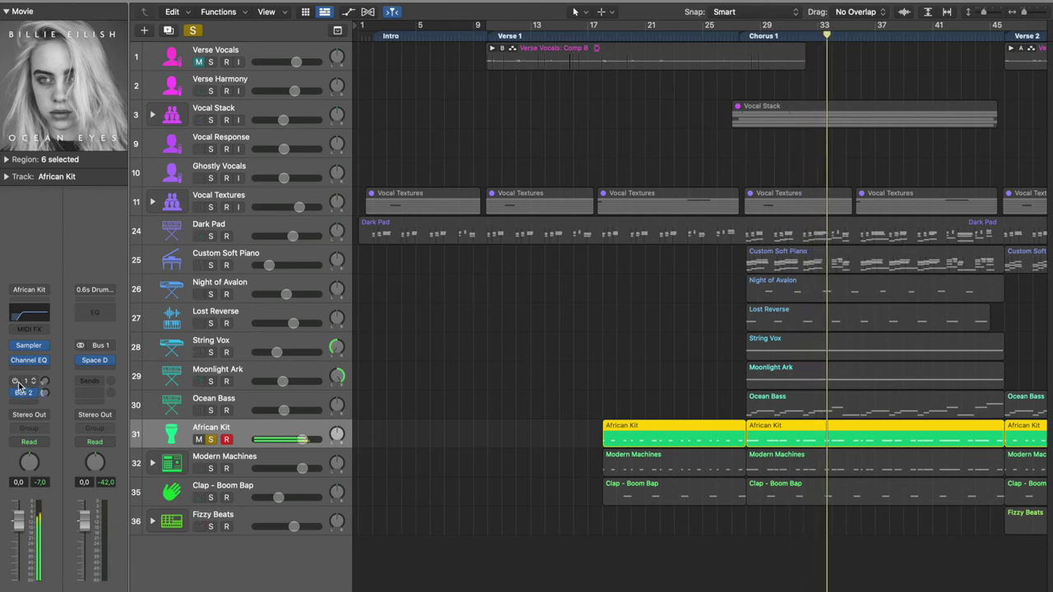
click(16, 381)
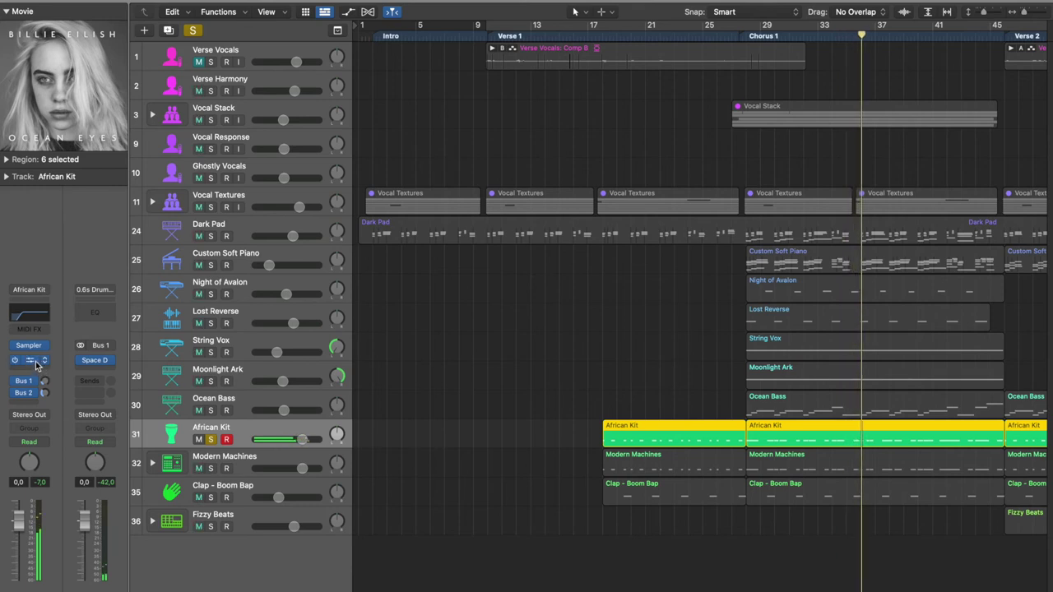
click(34, 362)
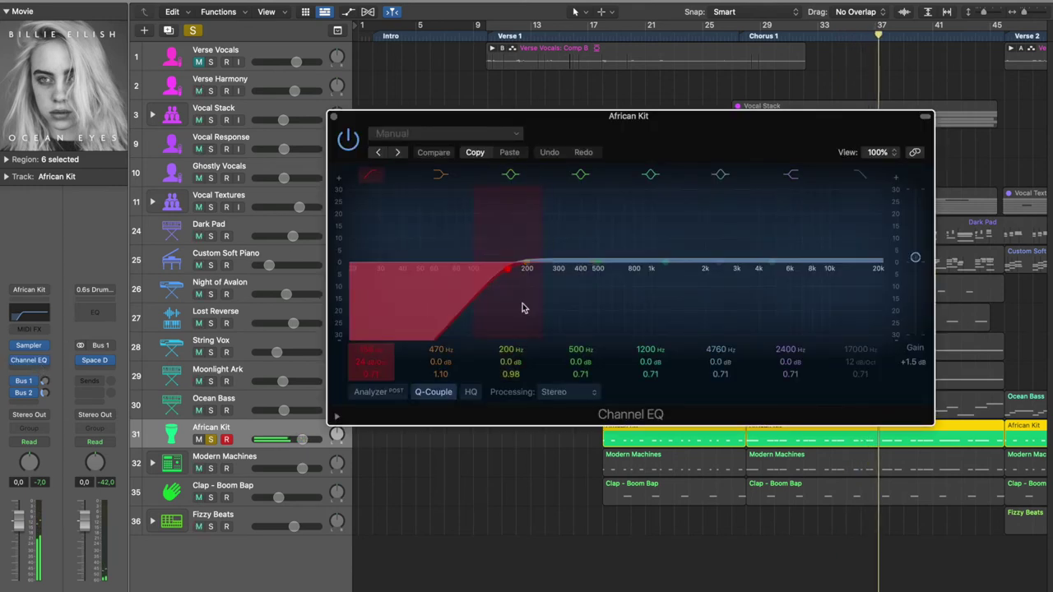
click(335, 119)
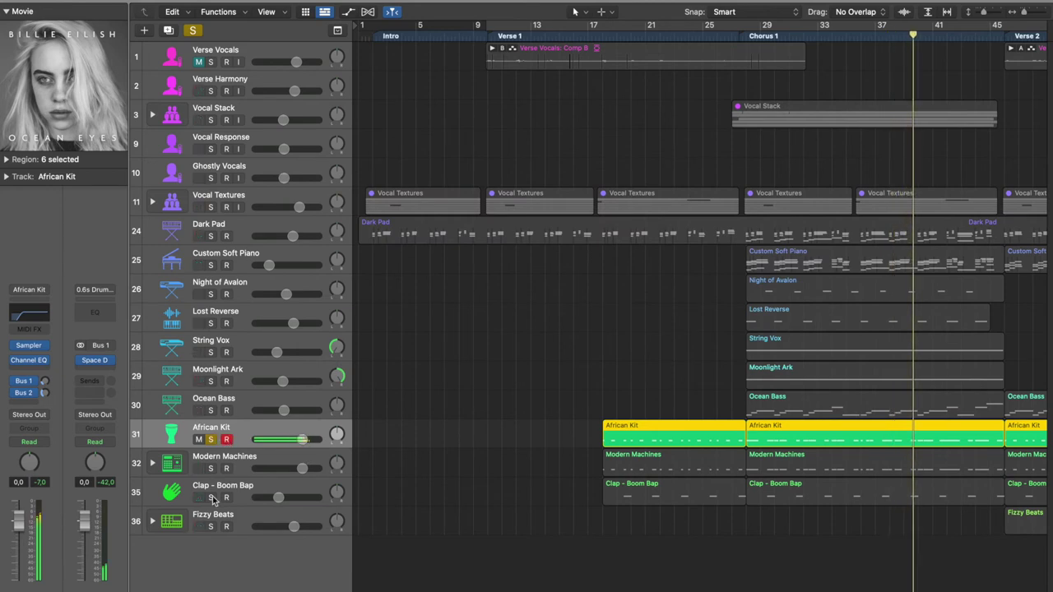
- Add Clap - Boom Bap to the solo, play from near its first region's start and examine its Quick Sampler settings
click(211, 498)
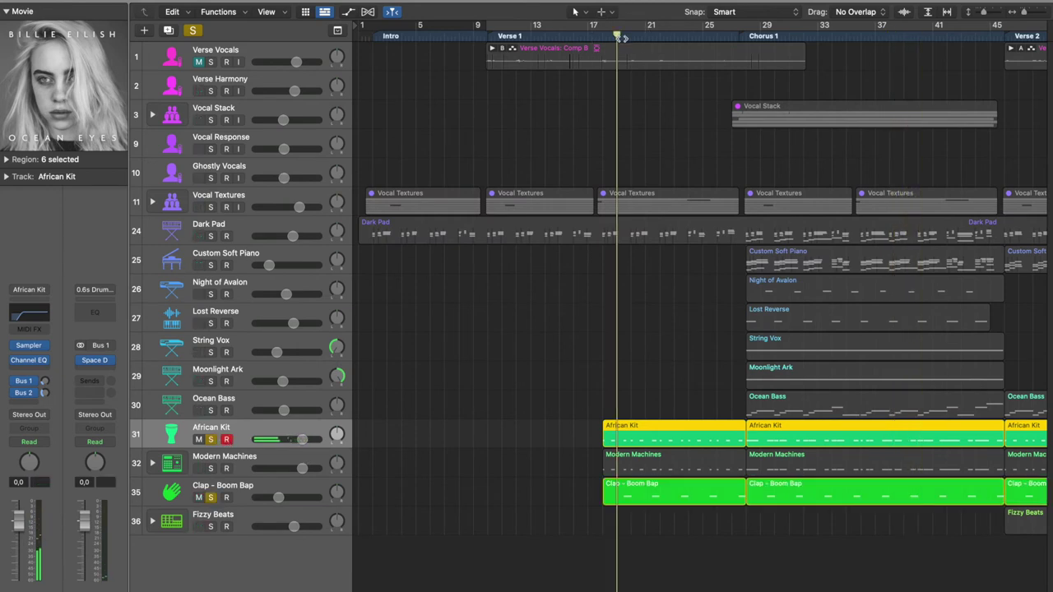
click(247, 485)
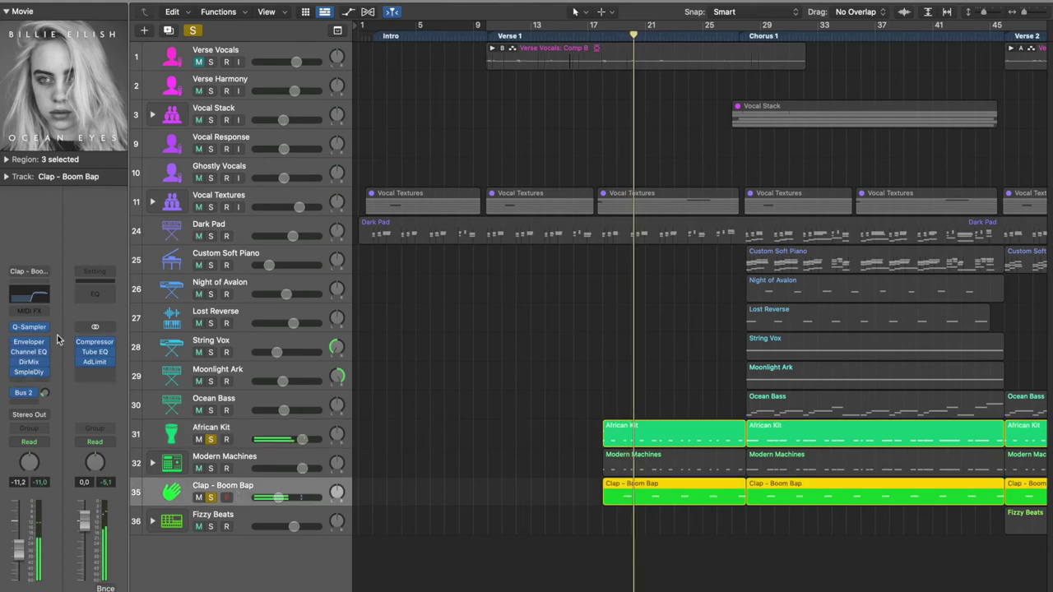
click(33, 328)
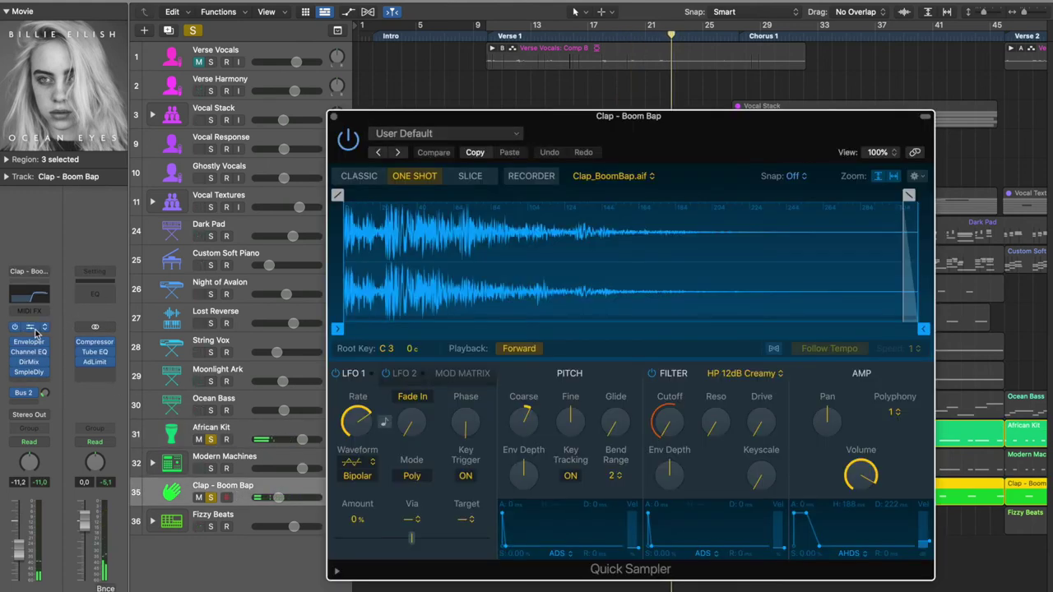
drag(611, 134, 522, 86)
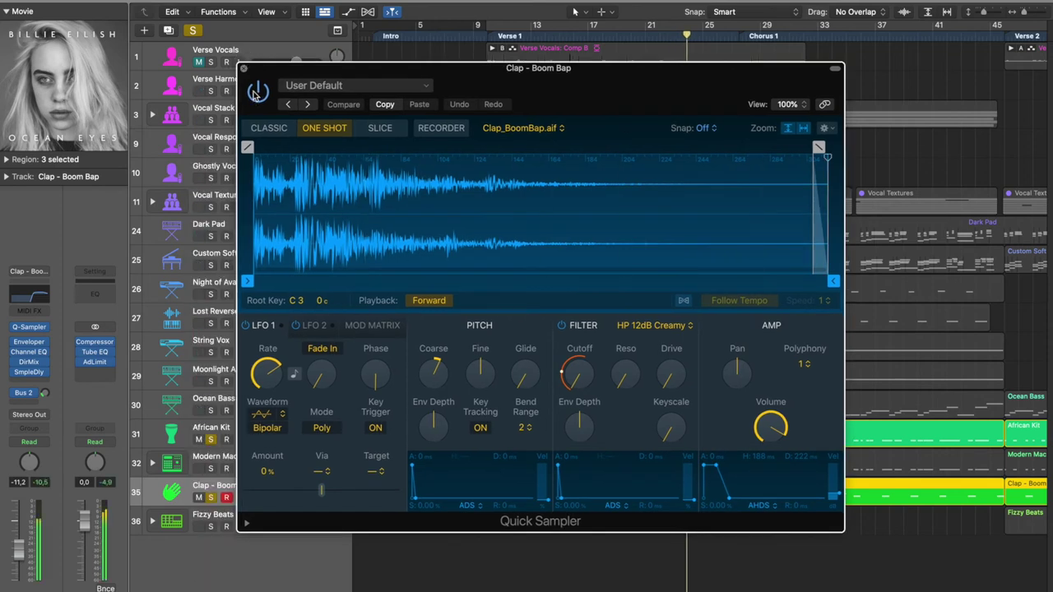
click(243, 68)
- Examine the Enveloper, Direction Mixer and Sample Delay settings on Clap - Boom Bap
click(211, 440)
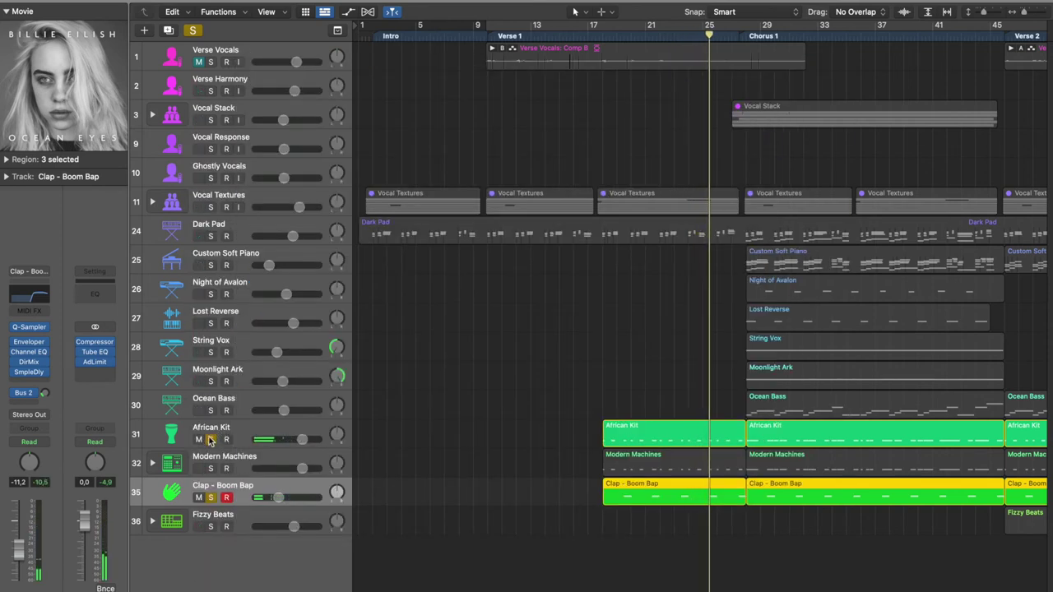
click(29, 342)
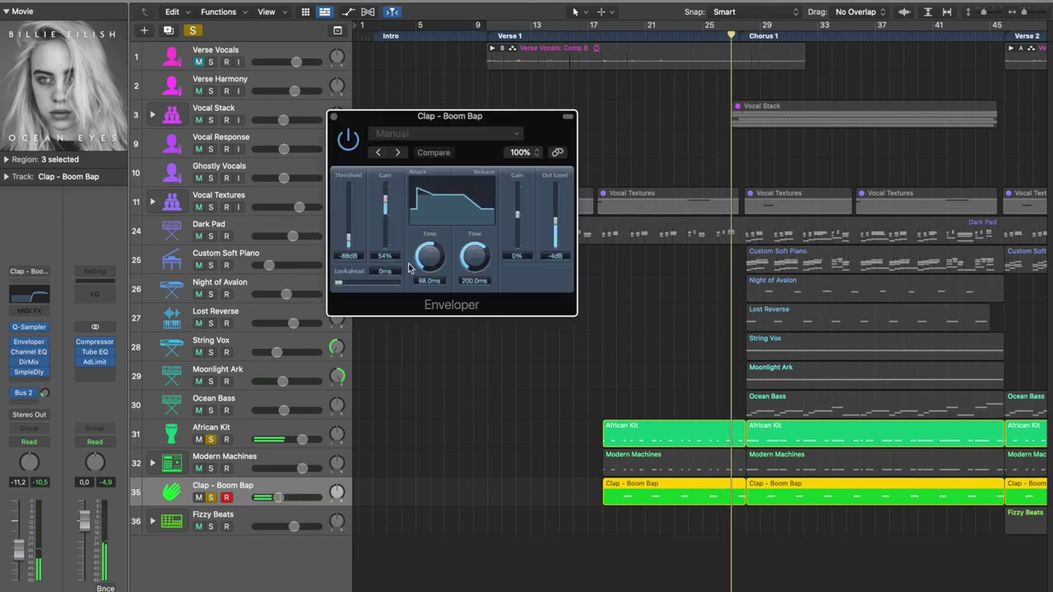
click(334, 116)
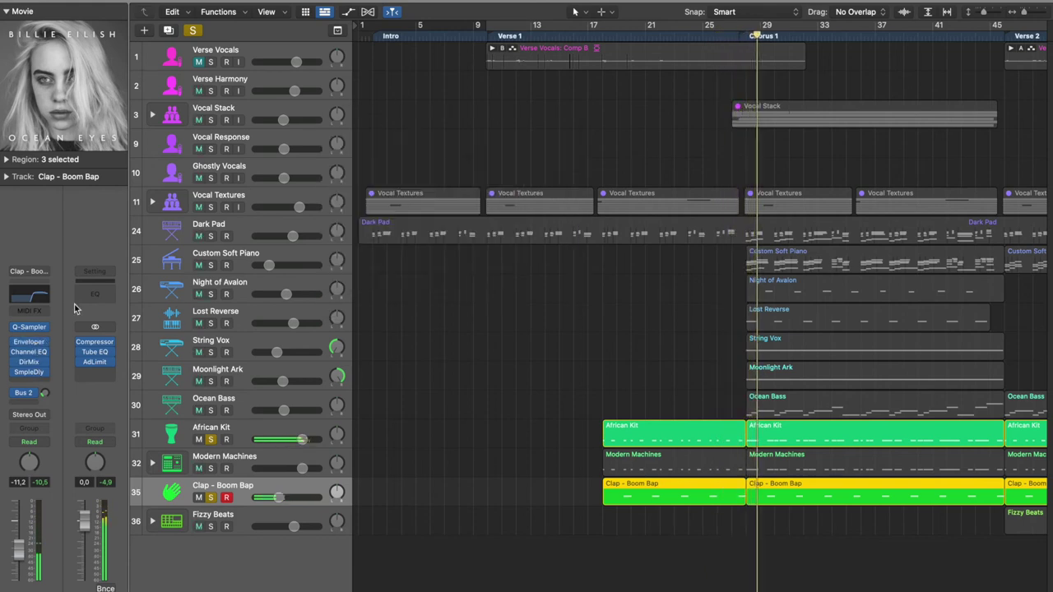
click(28, 362)
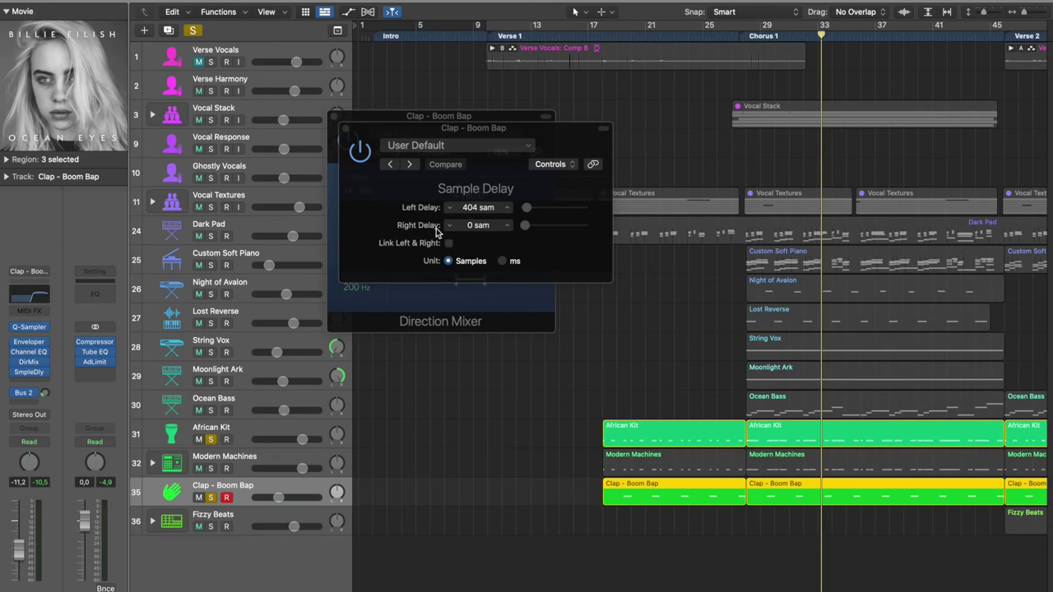
click(345, 130)
click(333, 116)
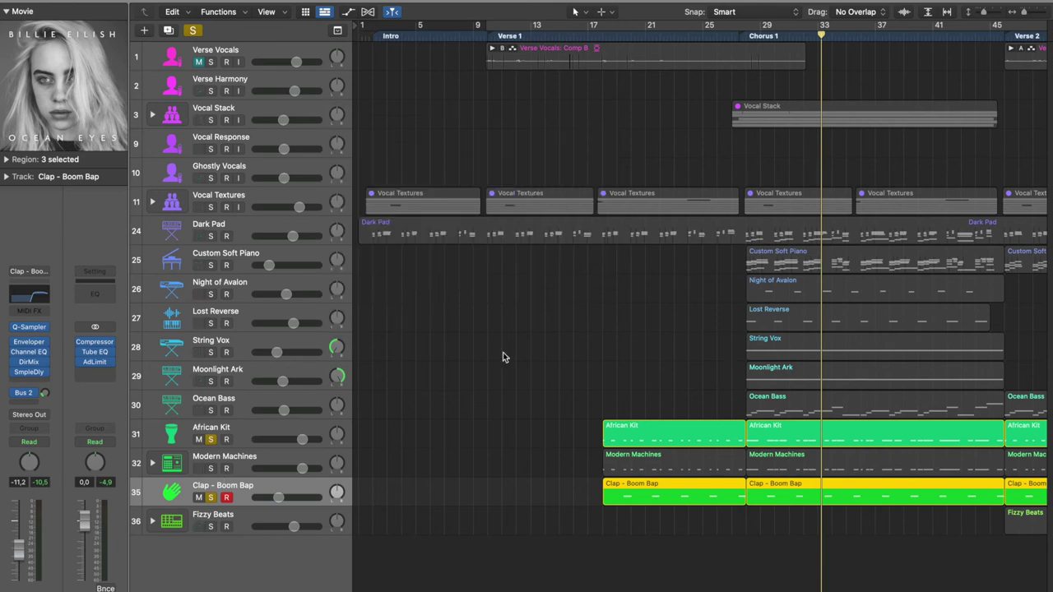
- Remove African Kit from the solo and play Clap - Boom Bap alone from near the start of its first region
click(210, 440)
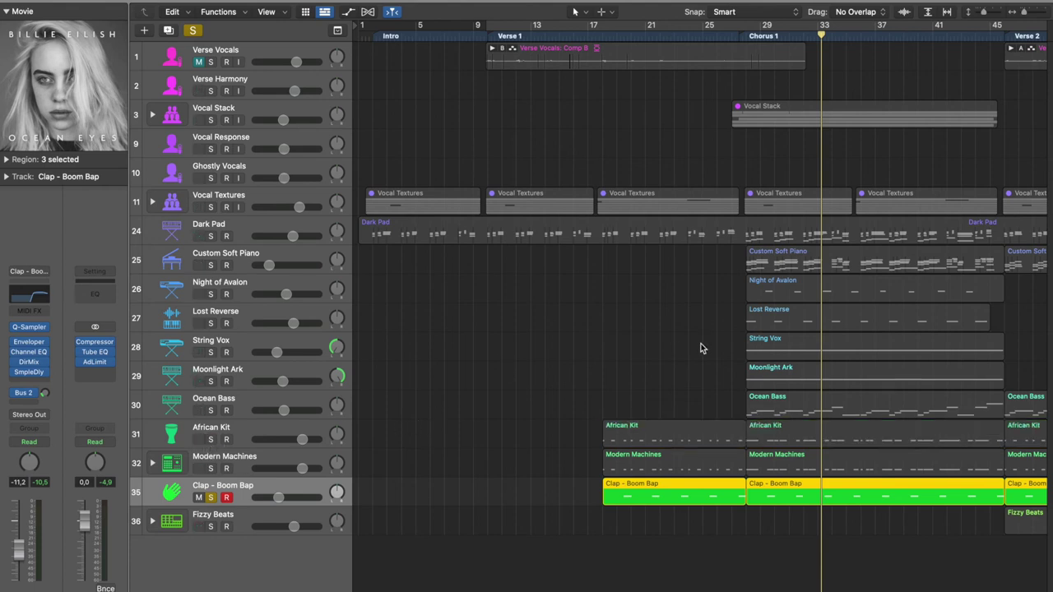
click(630, 37)
click(618, 36)
key(space)
key(super+Right)
key(super+Right)
key(super+Right)
key(super+Right)
key(super+Right)
key(super+Right)
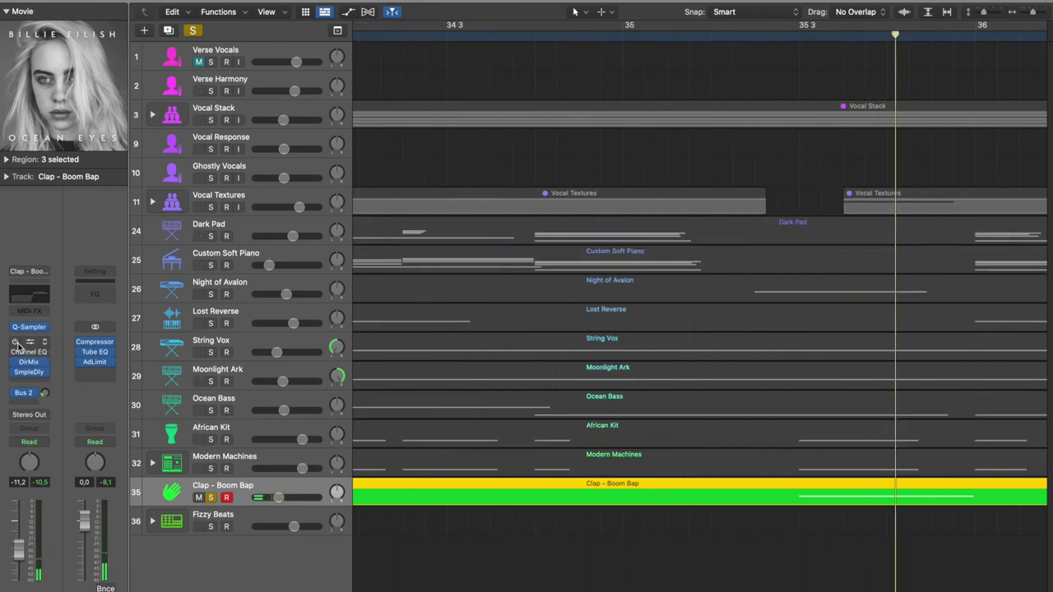
- Reactivate the Channel EQ on Clap - Boom Bap and turn on its analyzer to watch the spectrum during playback
click(20, 351)
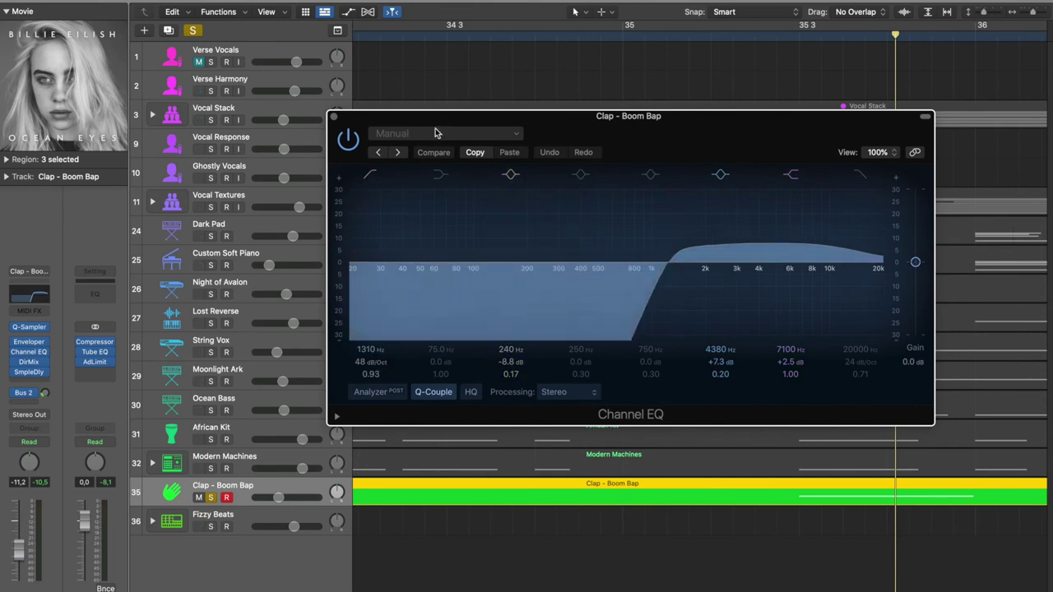
drag(411, 125, 478, 116)
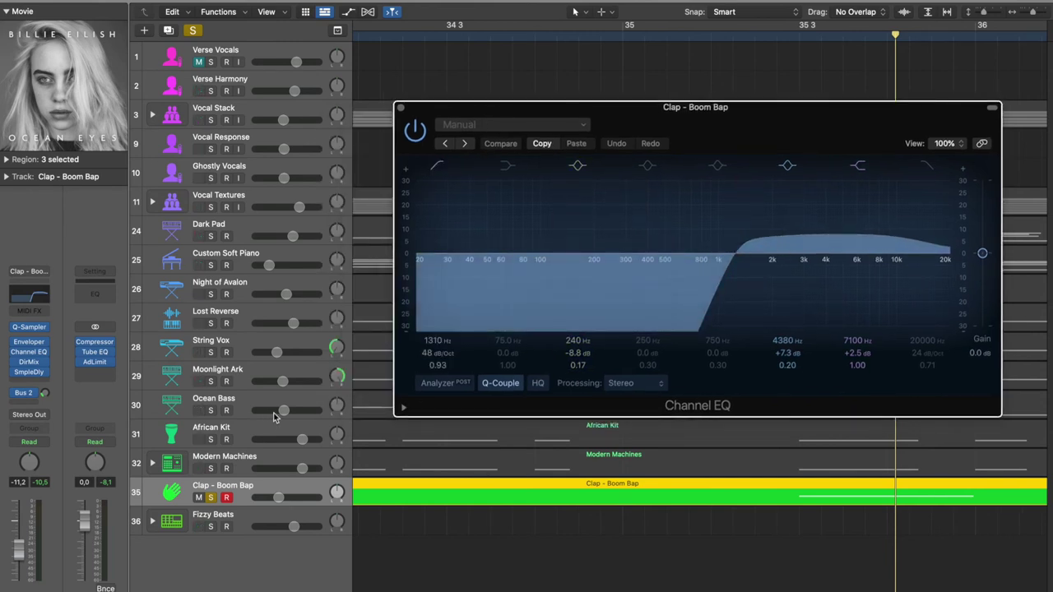
click(457, 386)
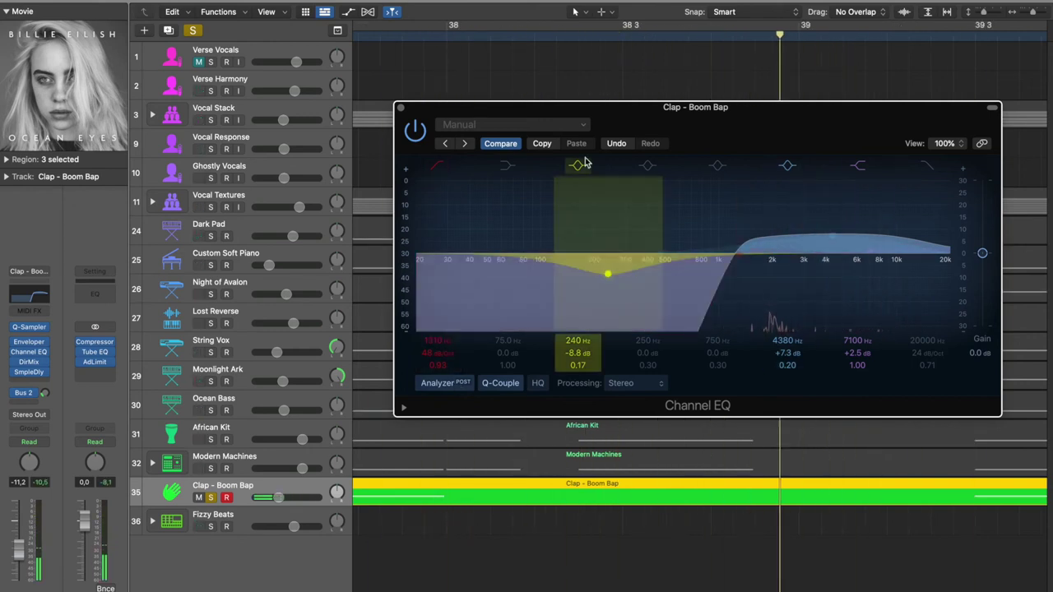
click(401, 107)
key(space)
- Add Modern Machines and African Kit to the solo alongside Clap - Boom Bap
scroll(569, 434, down, 10)
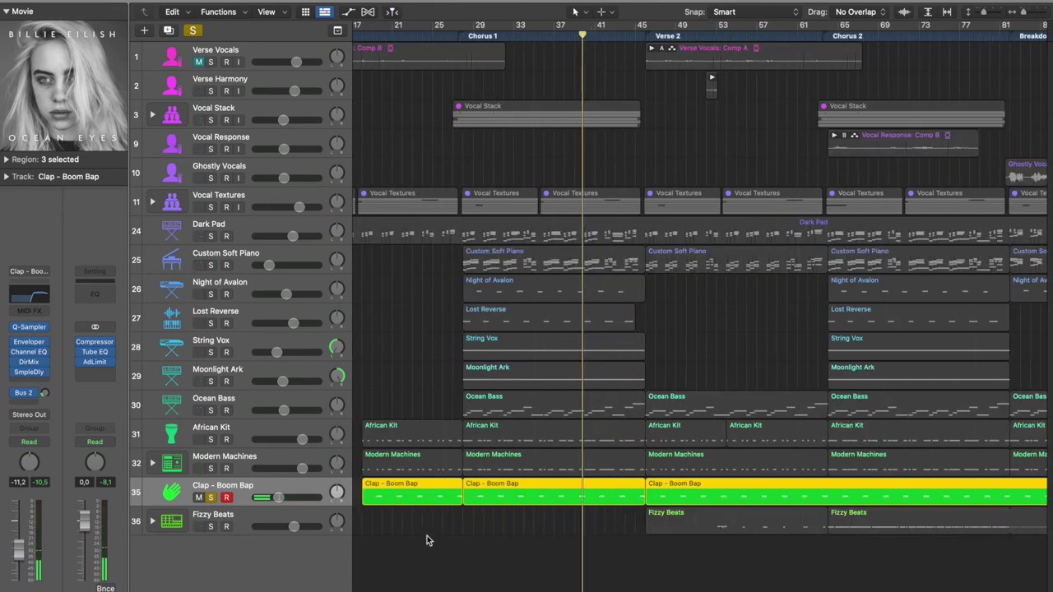
scroll(427, 536, down, 3)
click(211, 469)
click(210, 439)
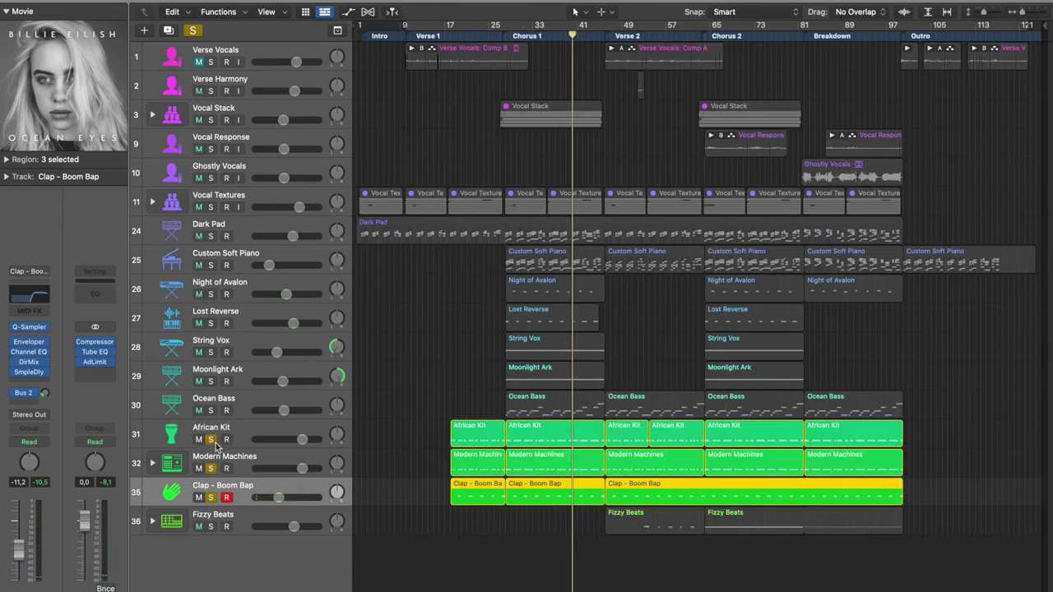
- Play the three soloed drum tracks together from near the end of Verse 1, around bar 24
click(488, 37)
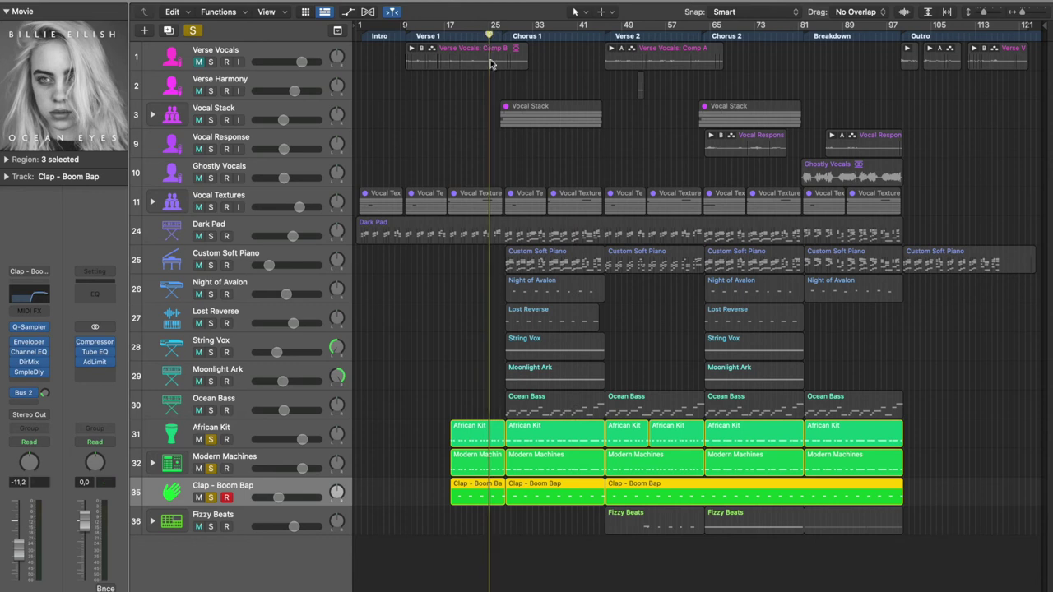
scroll(522, 63, up, 10)
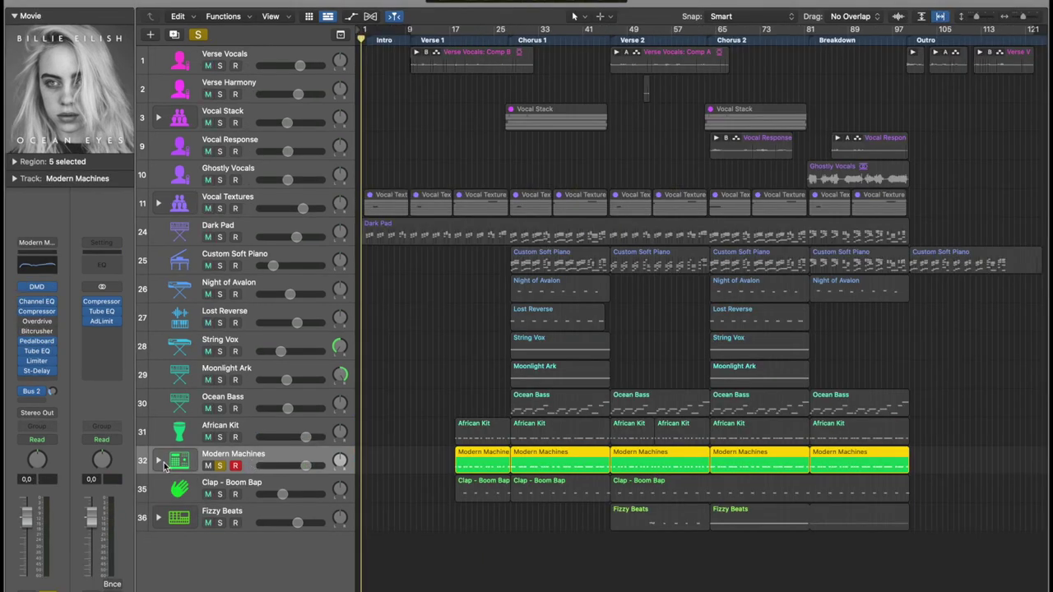
- Expand the Modern Machines stack to see its Kick and Snare, and open the stack's Drum Machine Designer
click(159, 461)
click(189, 491)
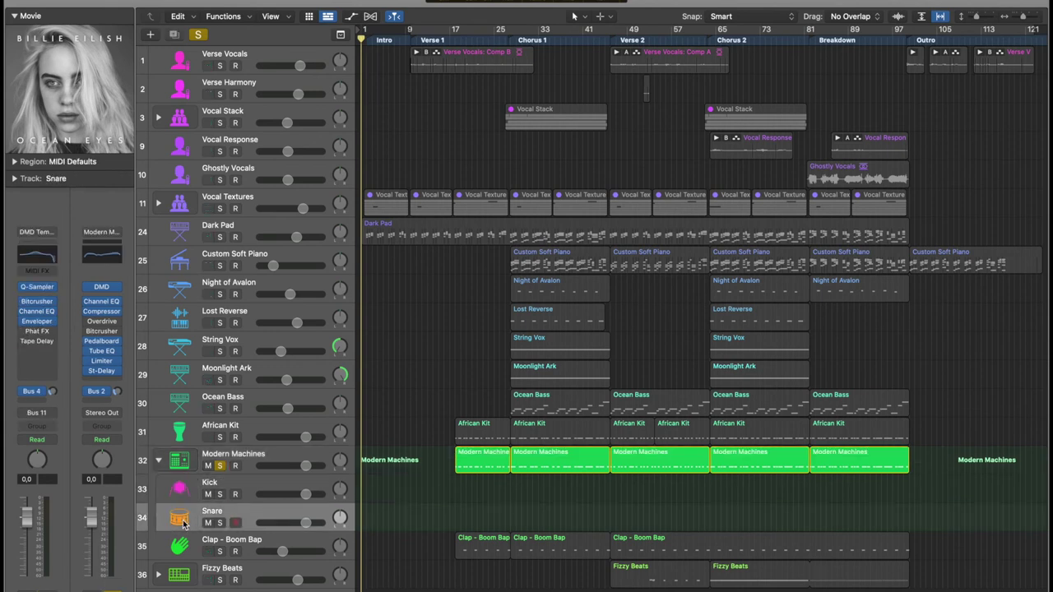
click(239, 461)
click(45, 287)
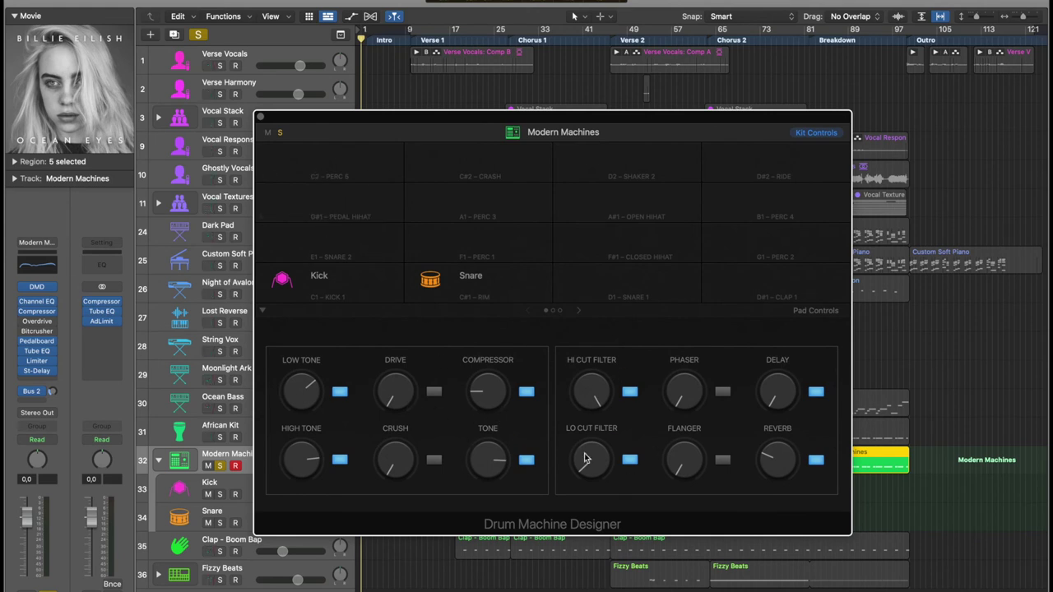
- Show the Kick's pad controls in Drum Machine Designer, move Kick to the E1 pad and return it to C1
click(329, 265)
mouse_move(330, 265)
mouse_down()
mouse_move(334, 253)
mouse_move(334, 289)
mouse_move(335, 254)
mouse_up()
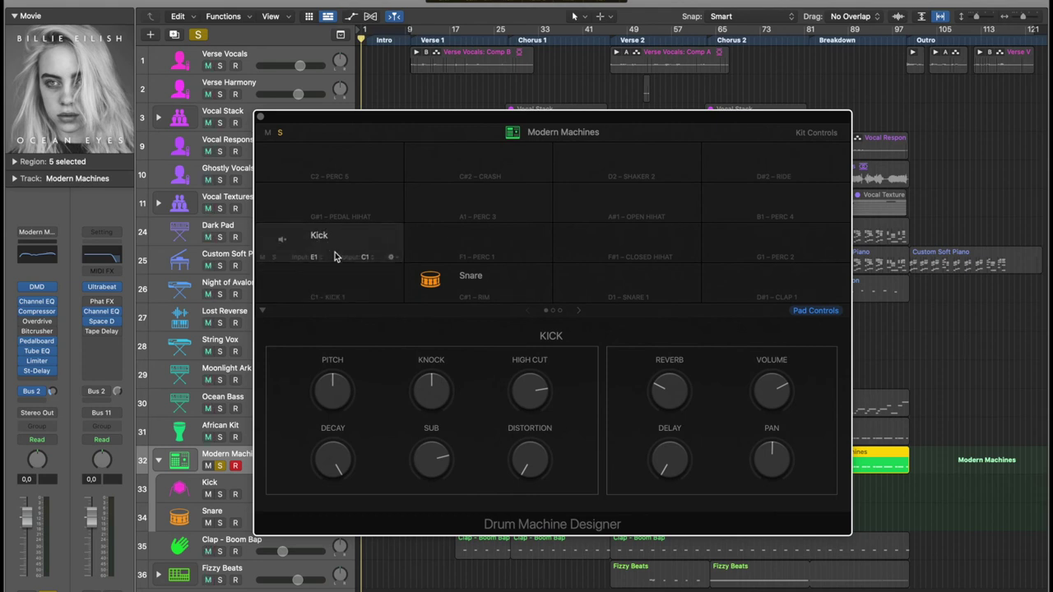
drag(335, 251, 333, 287)
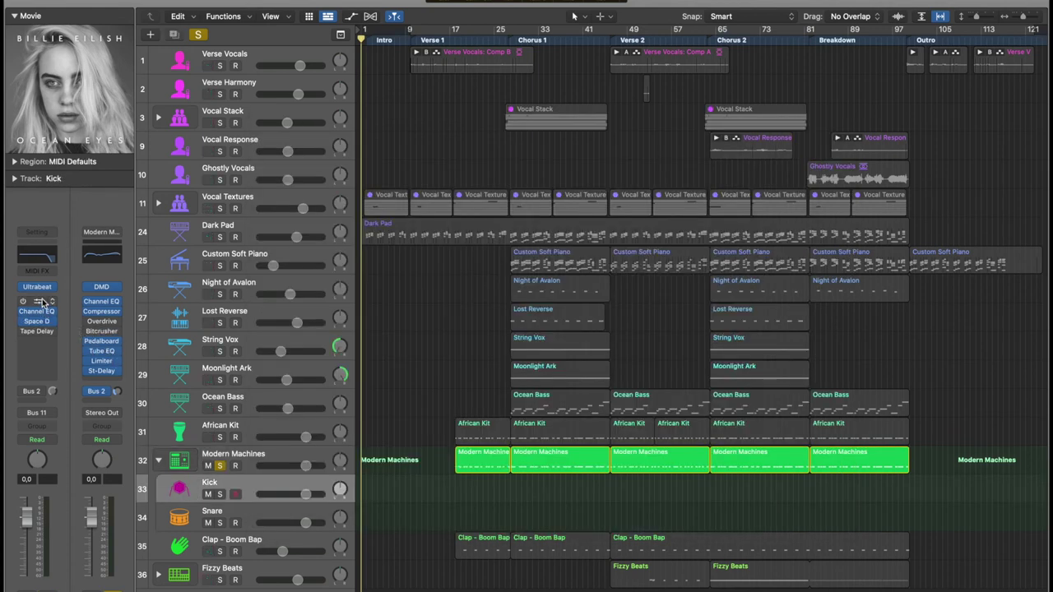
- Examine the Ultrabeat instrument on Kick, and the Quick Sampler on Snare including its sample menu
click(38, 288)
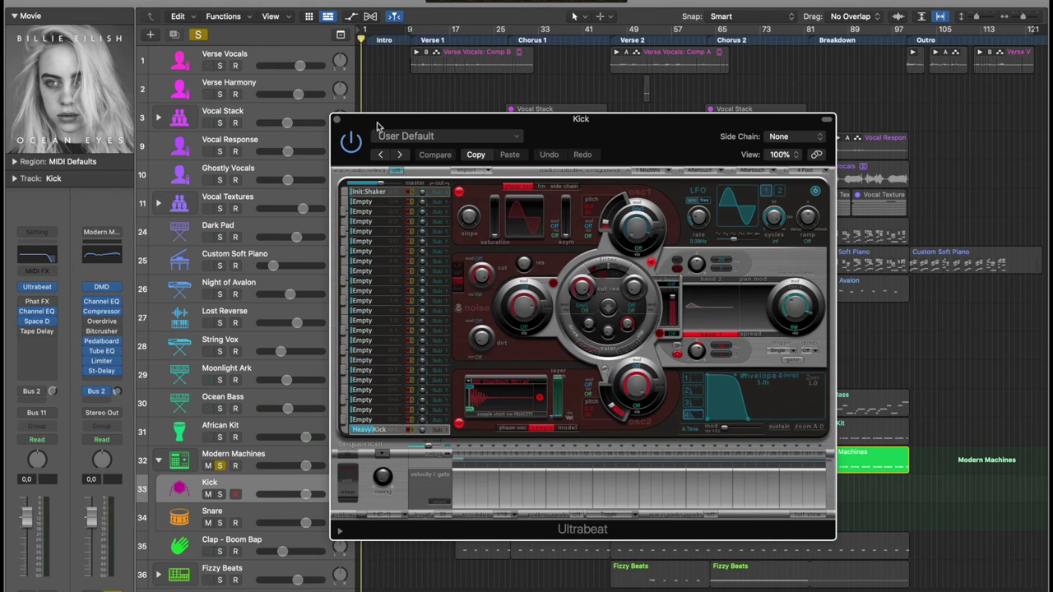
click(338, 120)
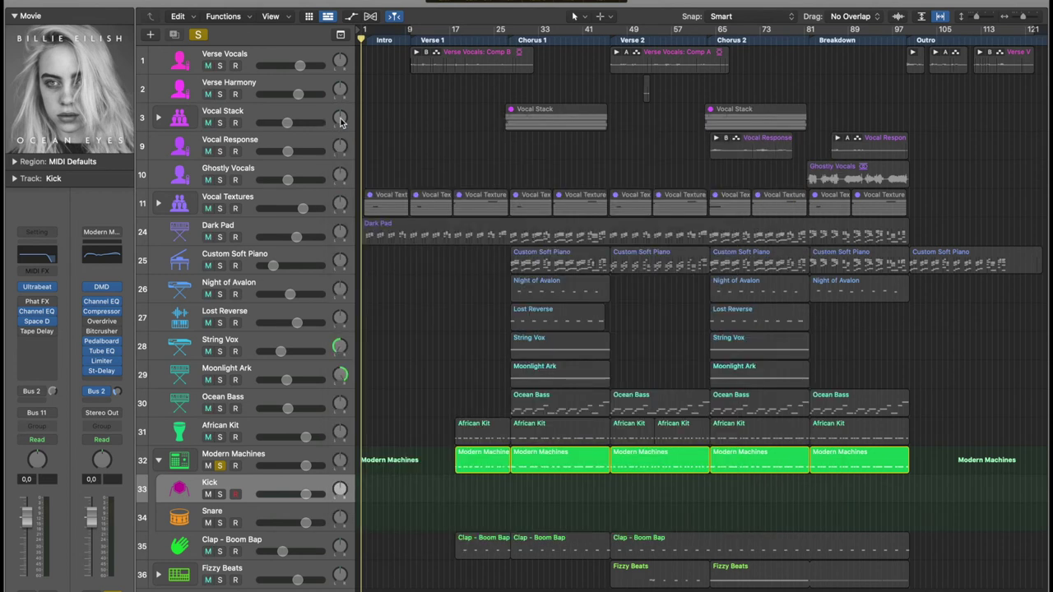
click(178, 527)
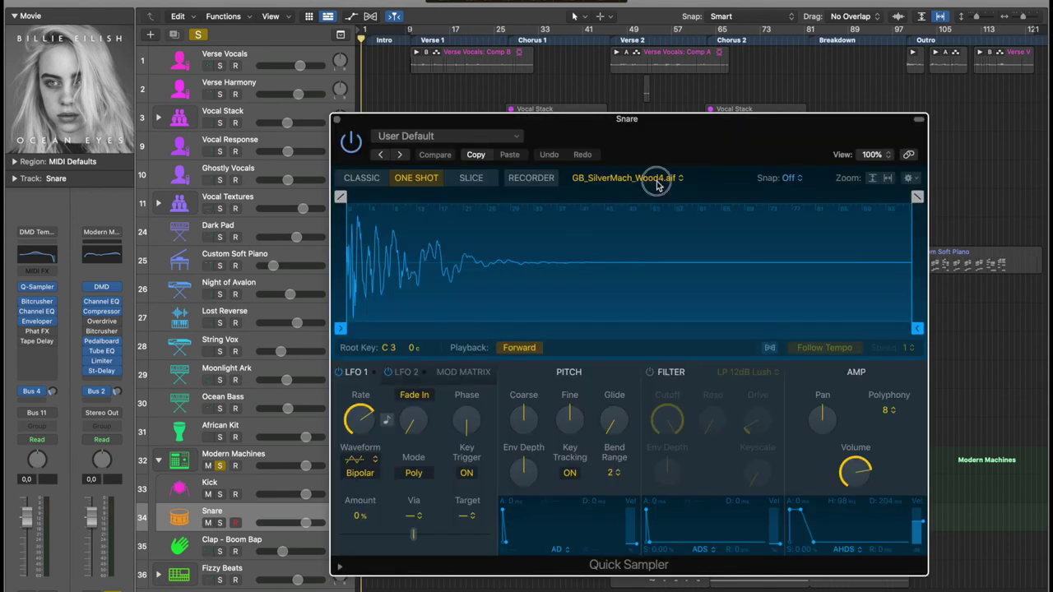
click(658, 180)
click(638, 162)
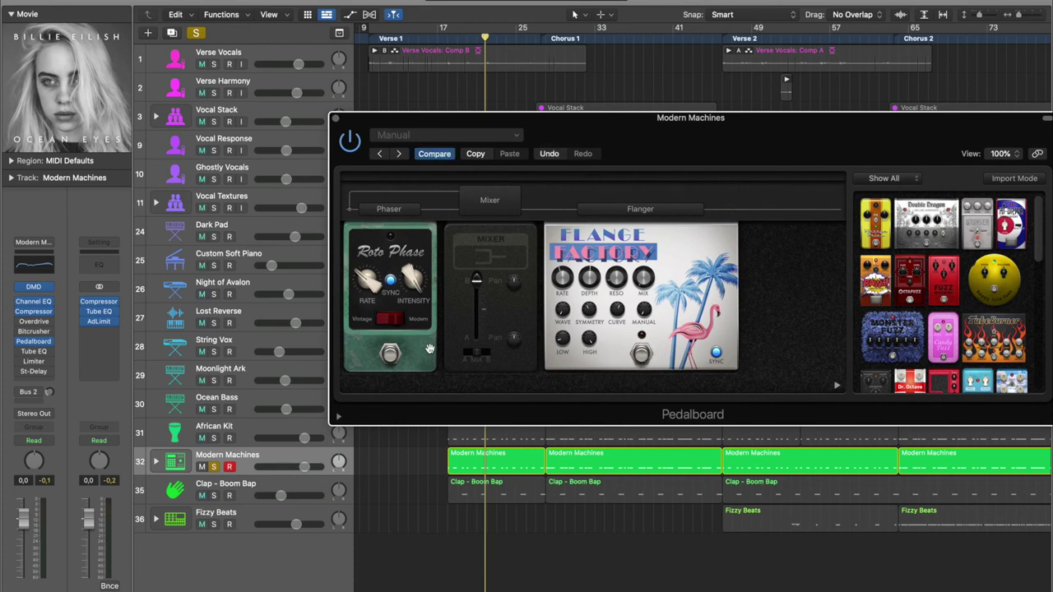
- Switch off the remaining effects on Modern Machines, view its bypassed Channel EQ, and play the track unprocessed
click(336, 121)
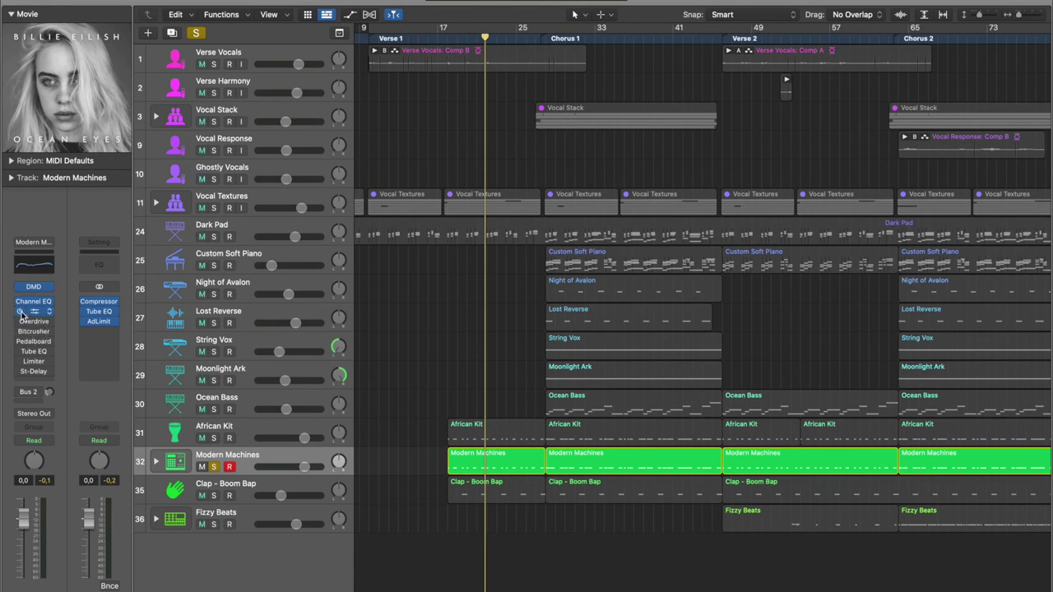
click(40, 303)
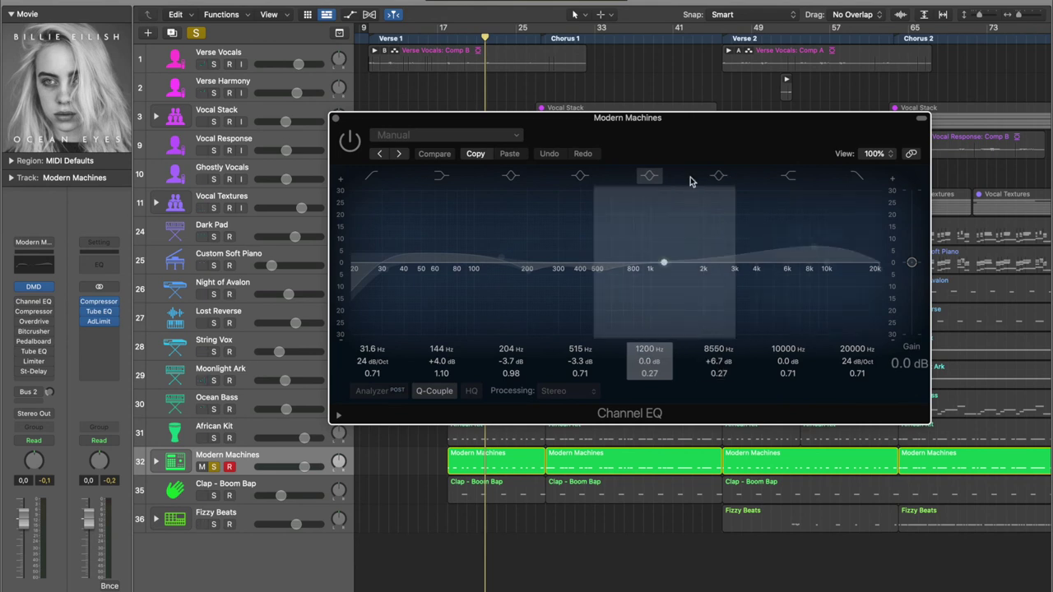
click(335, 121)
key(space)
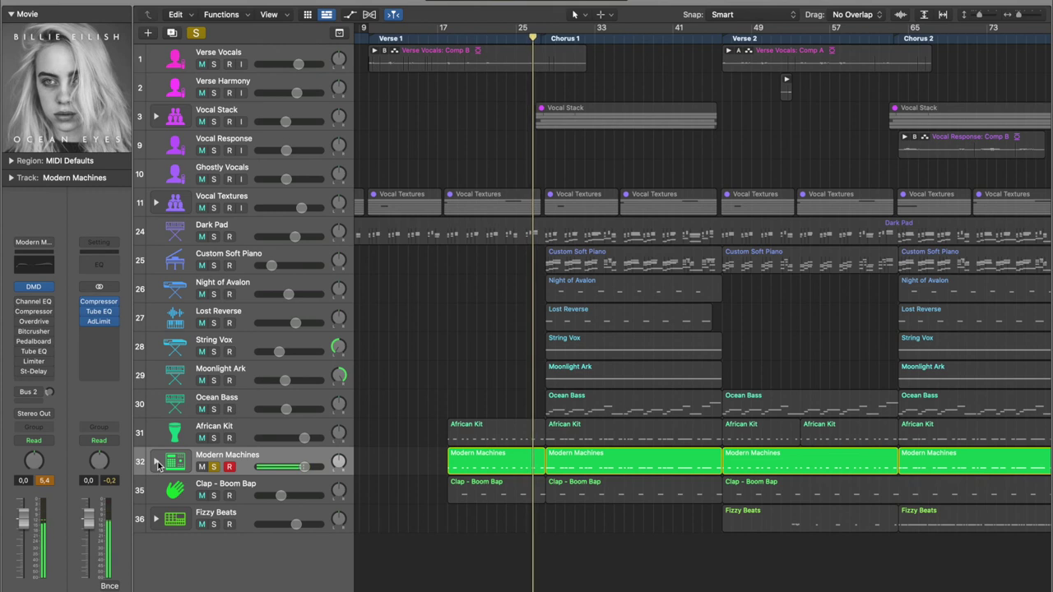
- Reactivate Bitcrusher, Channel EQ and Enveloper on the Snare inside Modern Machines during playback, checking the Kick channel as well
click(156, 461)
click(173, 494)
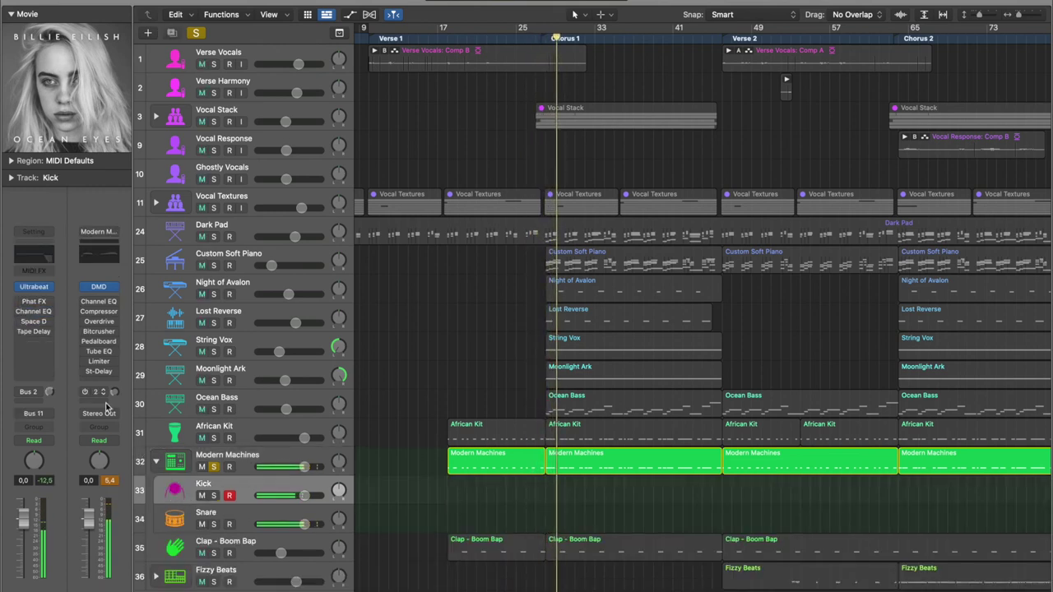
click(180, 523)
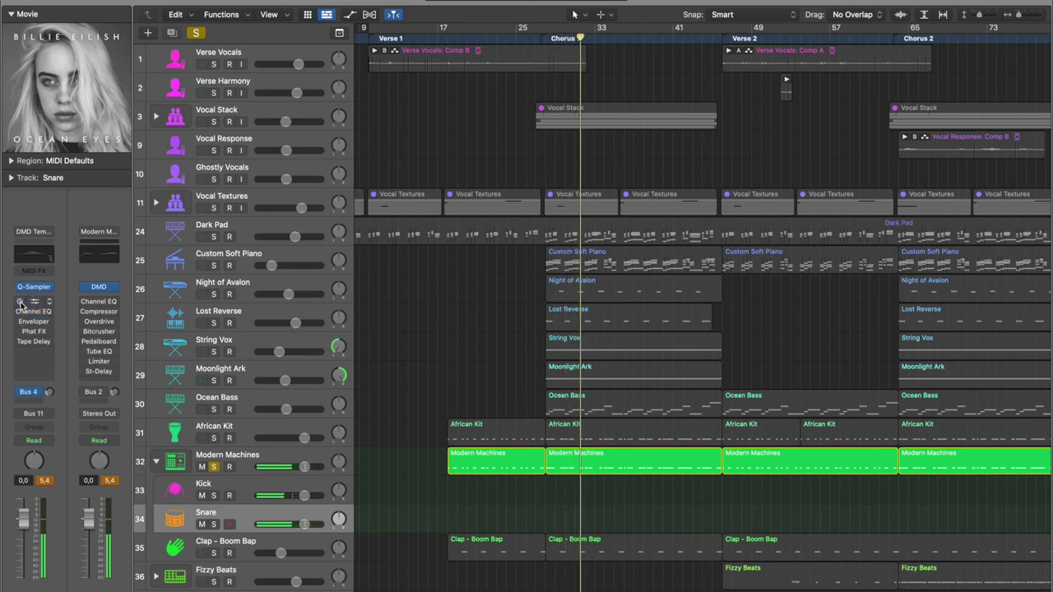
click(21, 302)
click(20, 313)
click(22, 322)
click(159, 487)
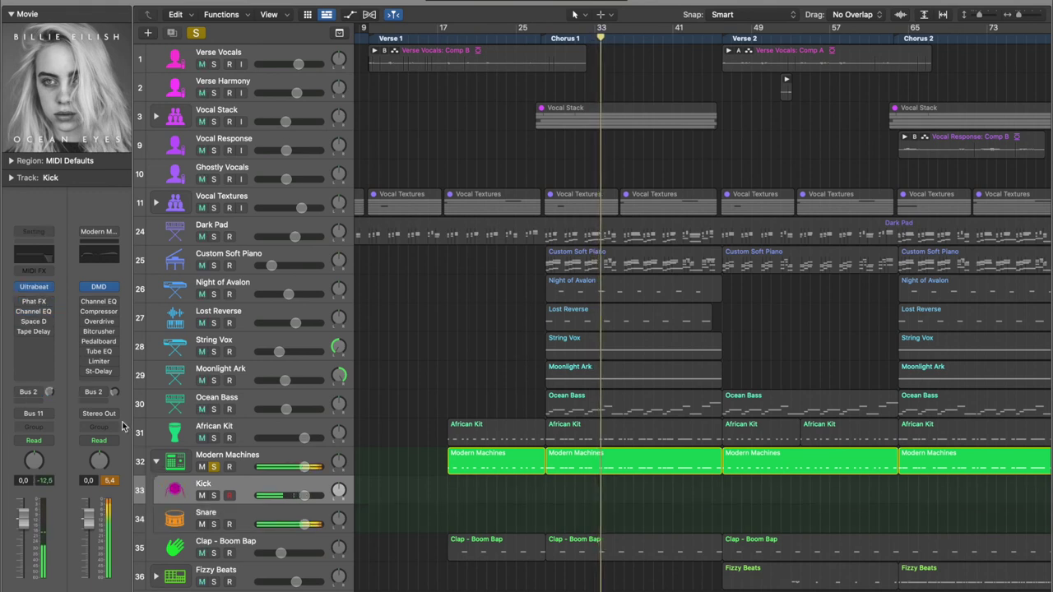
- Reactivate Channel EQ, Compressor, Tube EQ, Limiter and Stereo Delay on the Modern Machines stack during playback
click(189, 462)
click(21, 302)
click(21, 311)
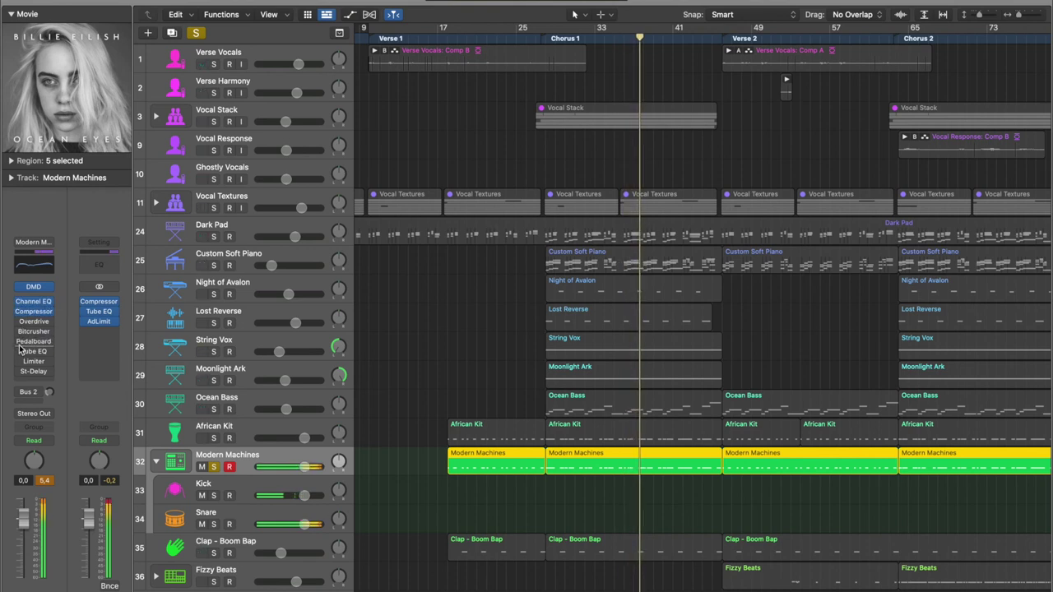
click(21, 351)
click(20, 361)
click(21, 371)
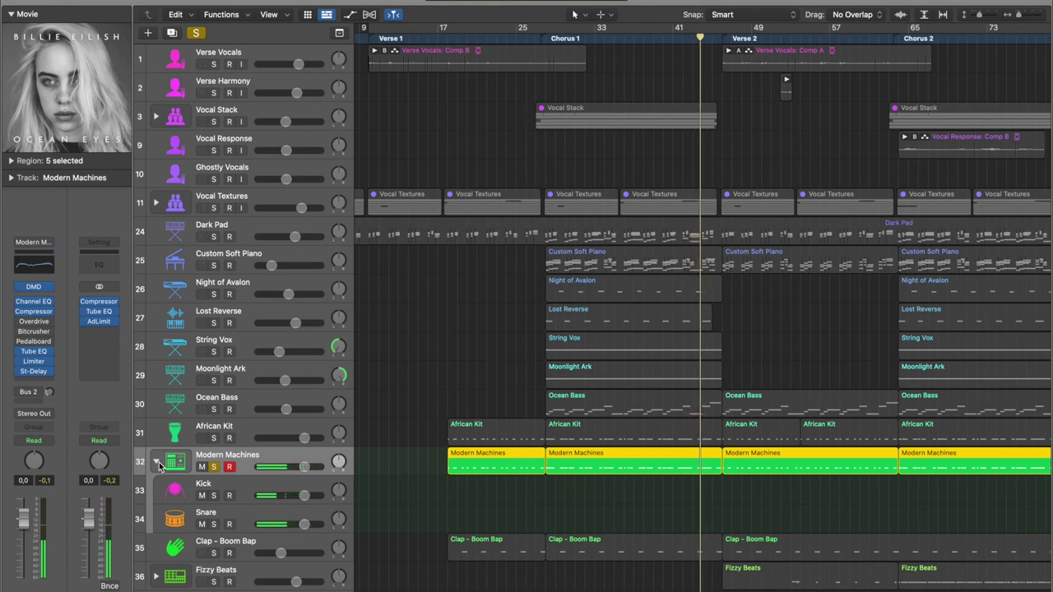
- Listen to African Kit soloed with Modern Machines from the start of Chorus 1, and clear the solos
click(213, 438)
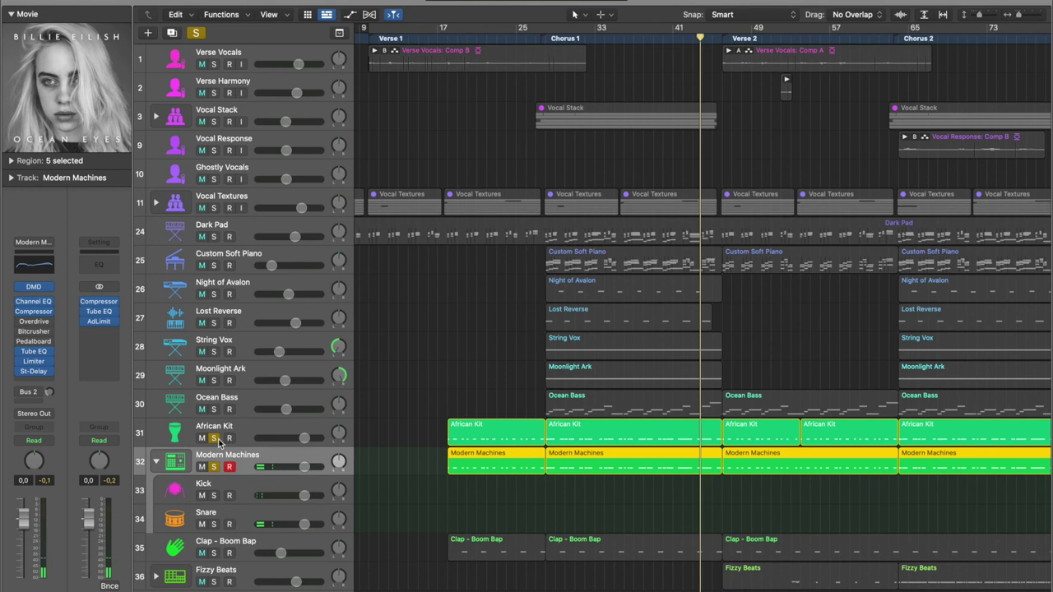
click(548, 38)
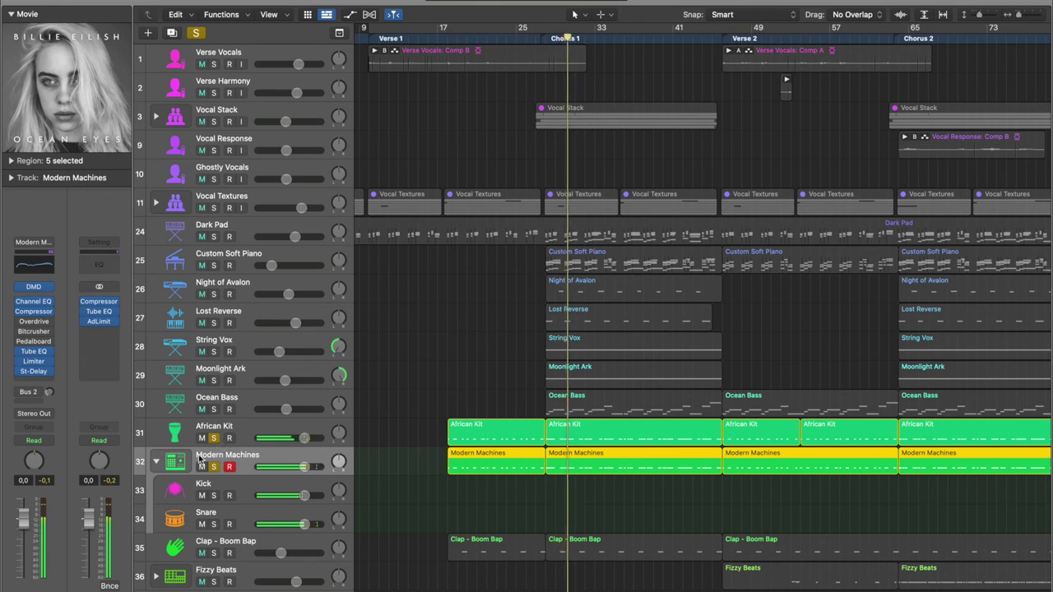
click(157, 461)
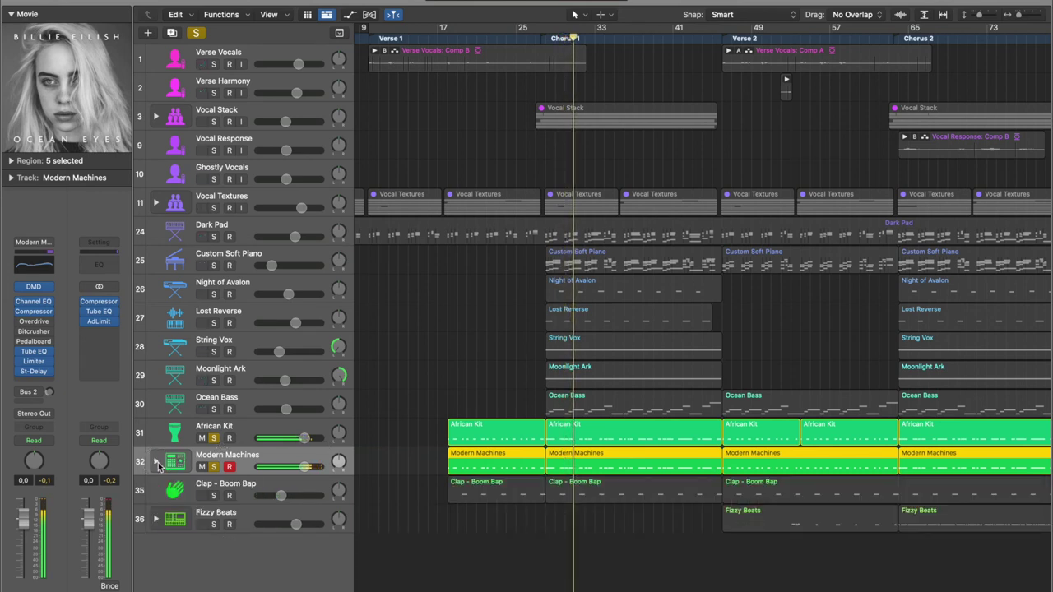
click(213, 467)
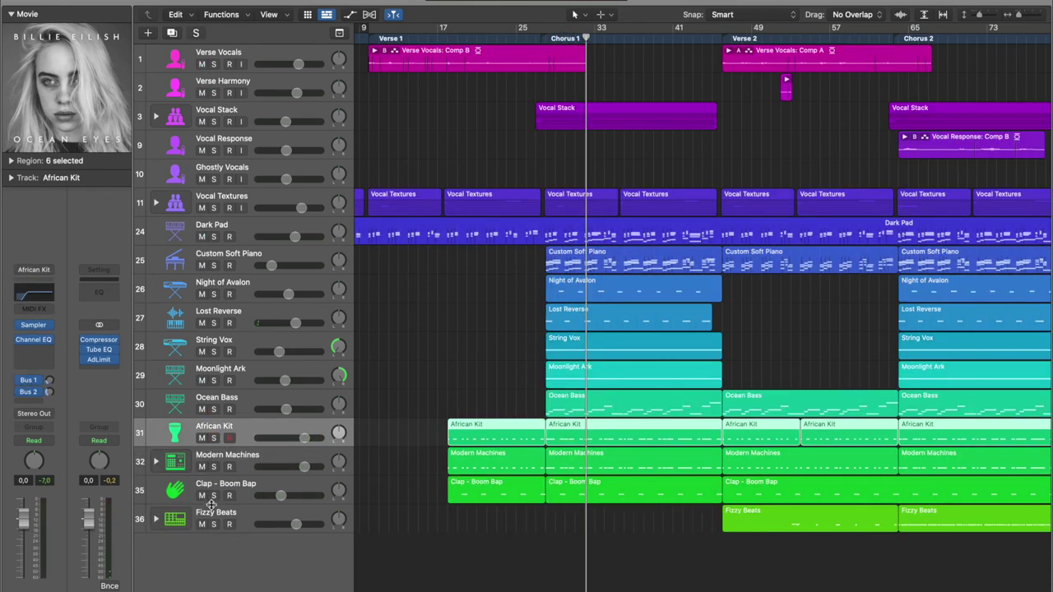
- Expand the Fizzy Beats stack, look at its Kick channel, and check the stack's preset menu without changing the preset
click(183, 524)
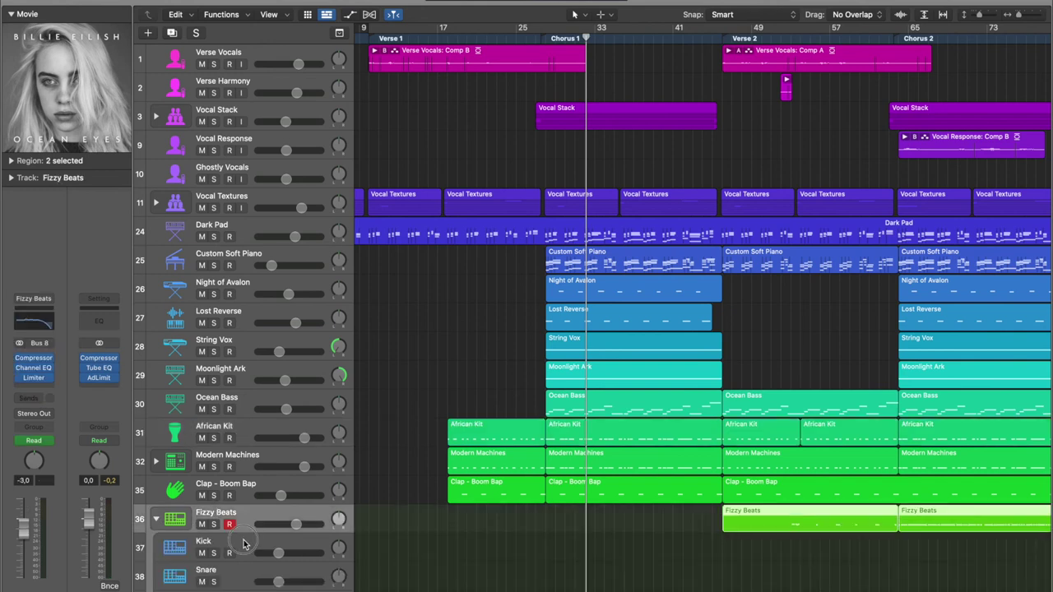
click(244, 544)
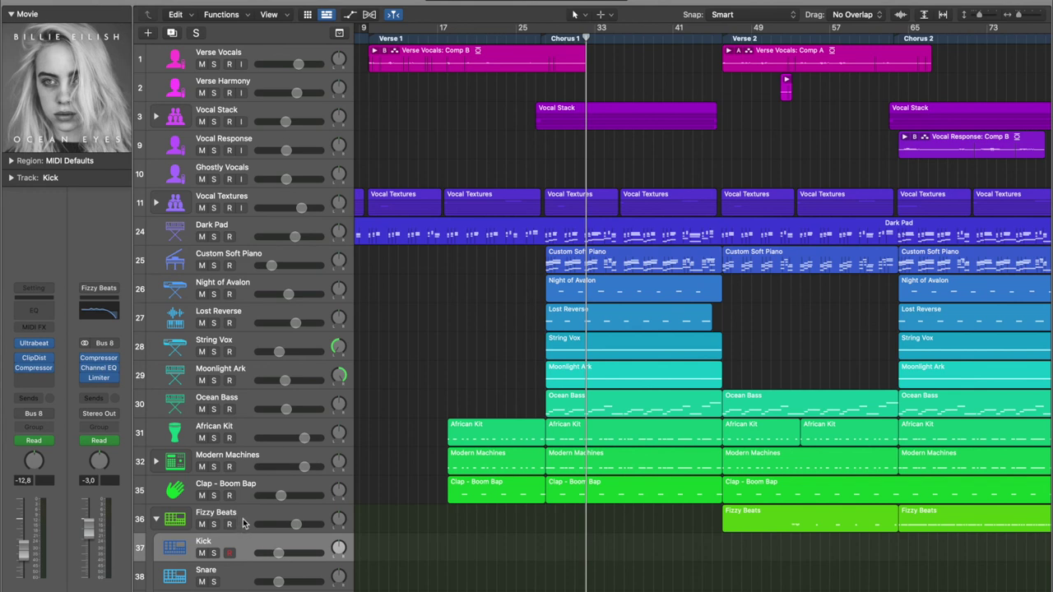
click(243, 522)
click(37, 299)
click(77, 208)
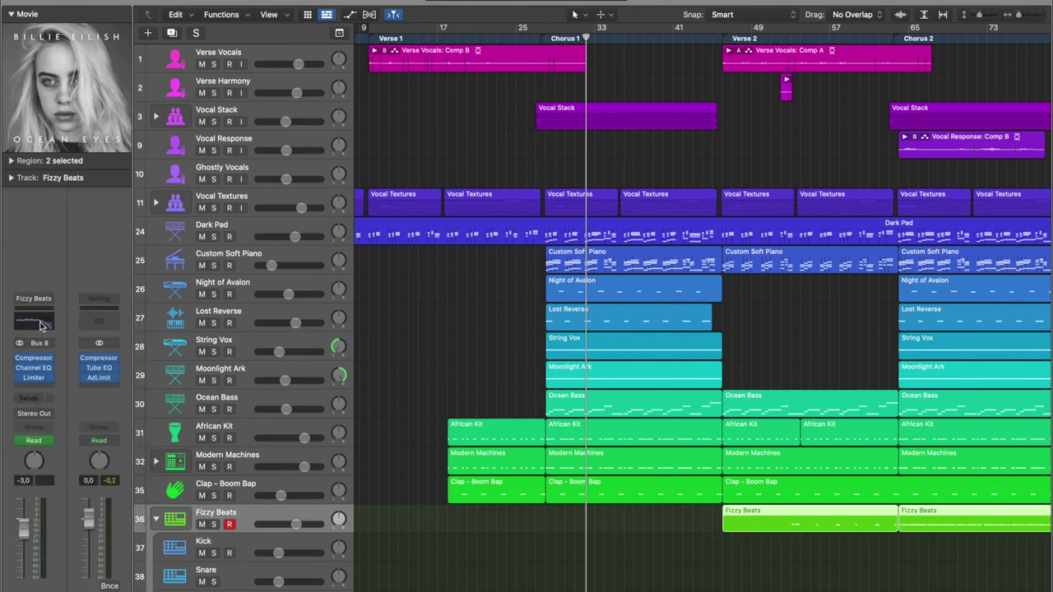
- Examine the Channel EQ, Compressor and Limiter settings on the Fizzy Beats stack
click(40, 324)
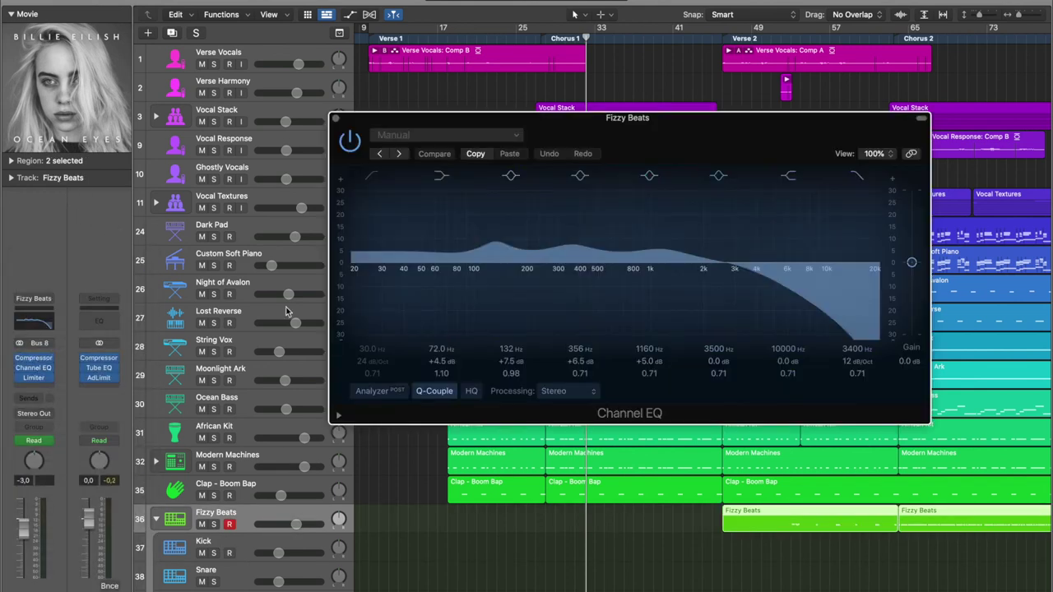
click(337, 118)
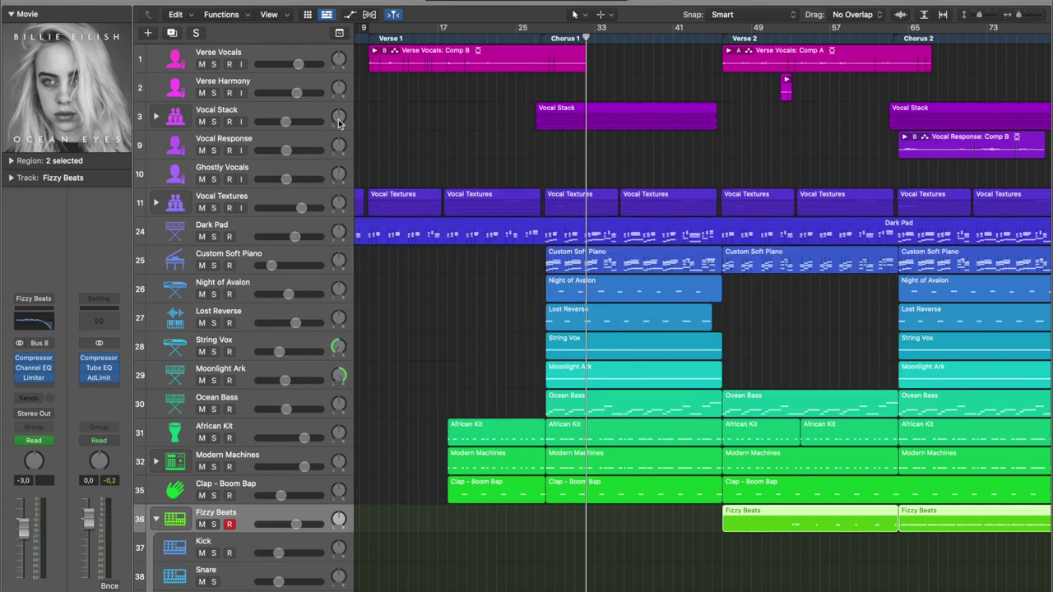
click(35, 357)
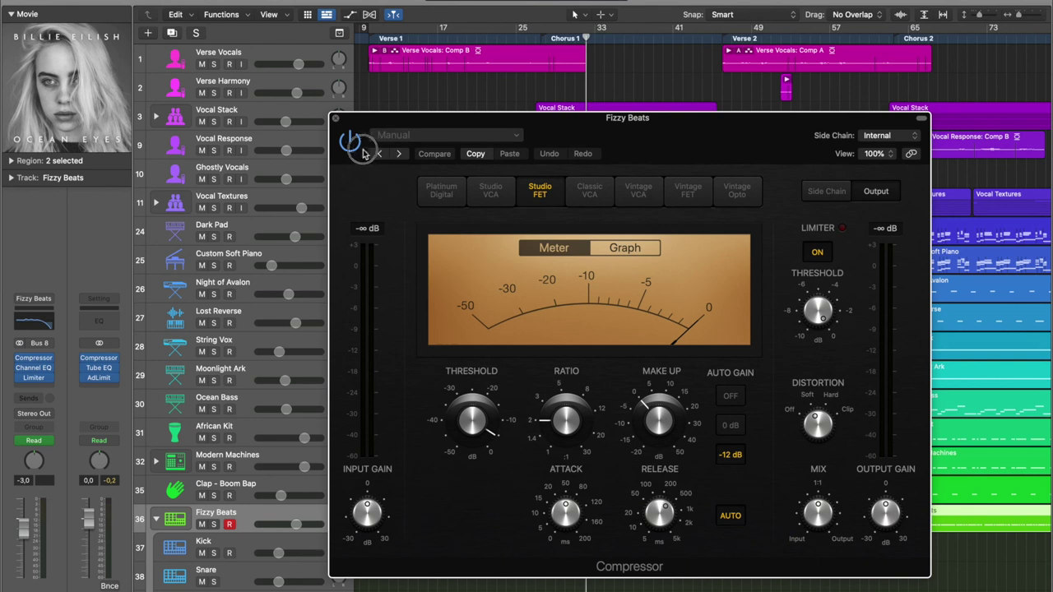
click(335, 119)
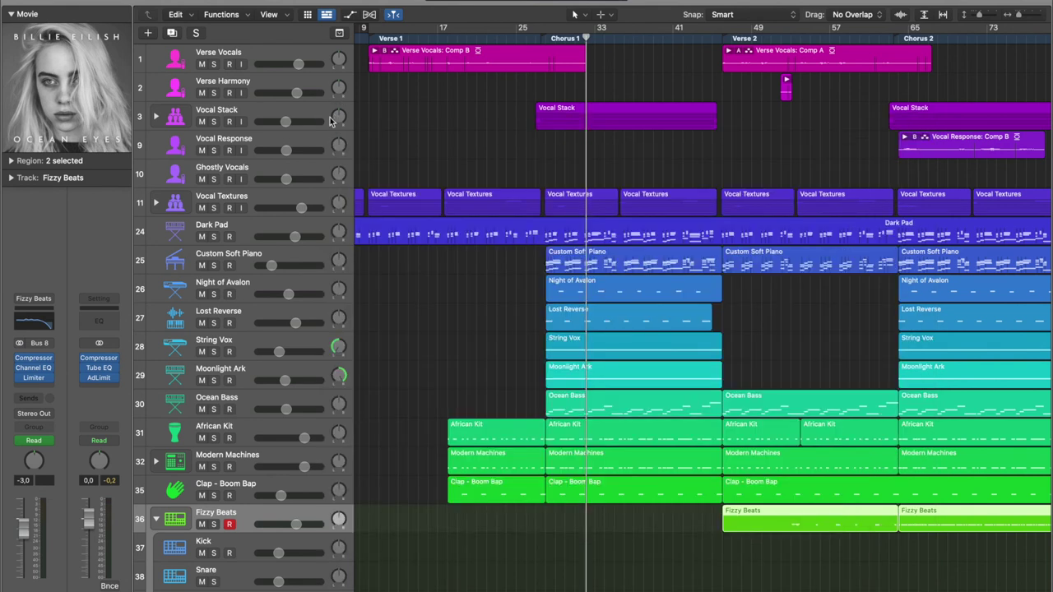
click(43, 380)
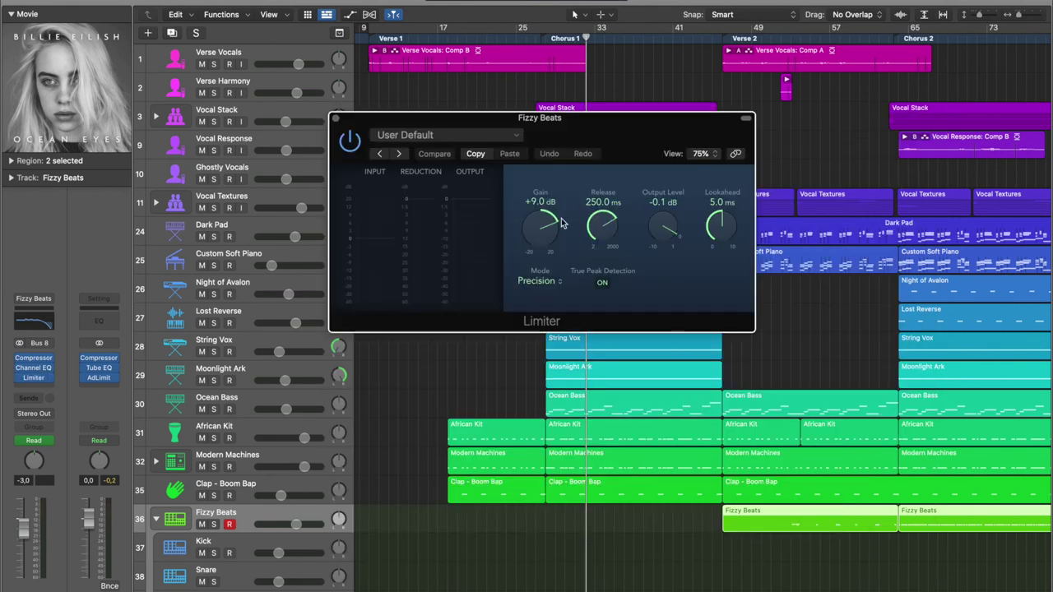
click(334, 119)
- Solo Fizzy Beats with its subtracks in view and play it from several points in Verse 2 and from the start of Chorus 2
click(245, 542)
scroll(245, 541, down, 5)
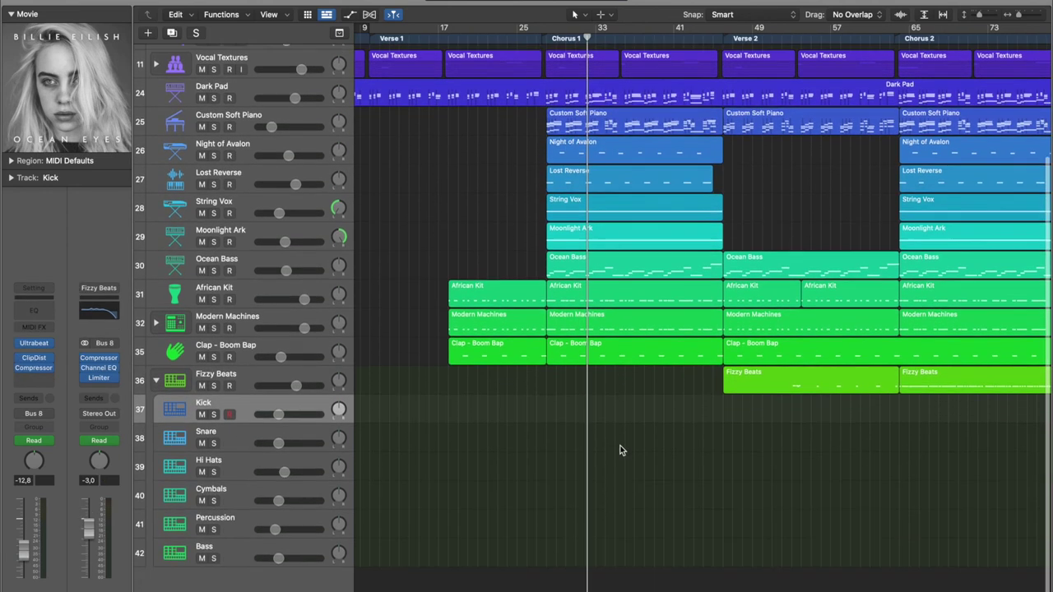
scroll(622, 449, down, 5)
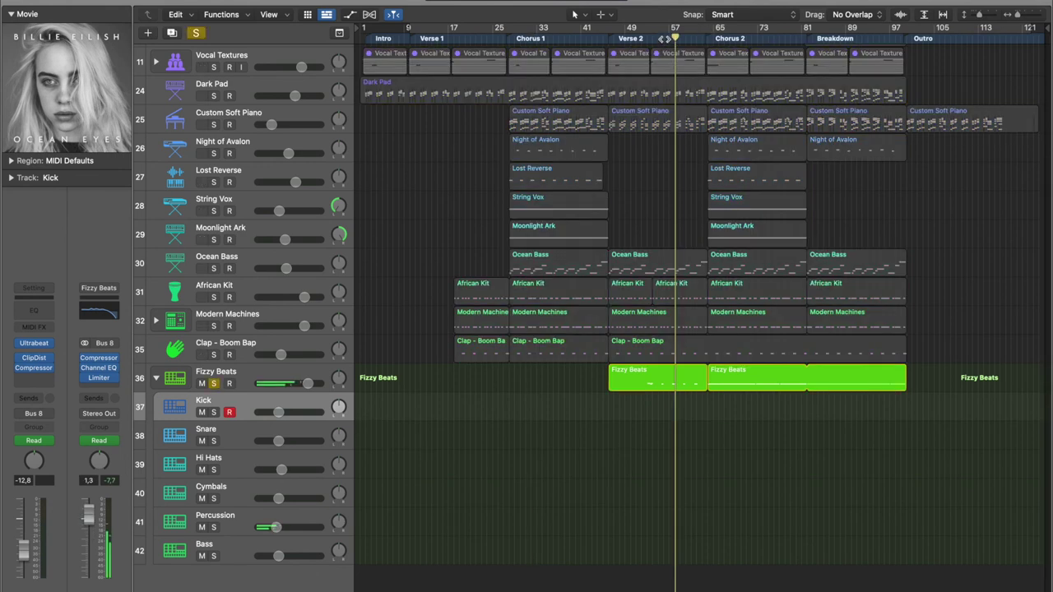
click(667, 39)
click(660, 38)
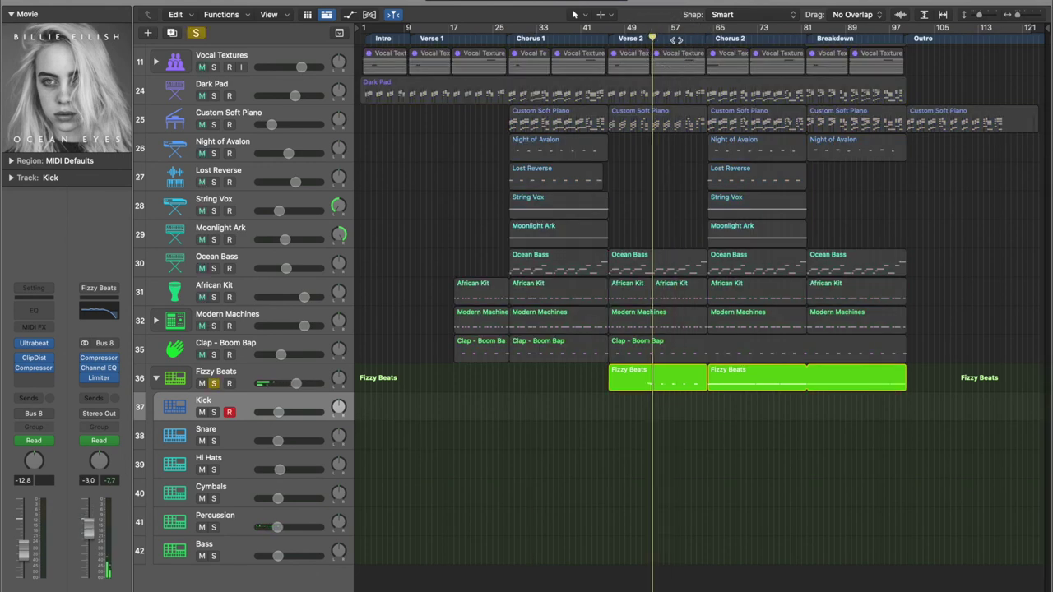
click(674, 39)
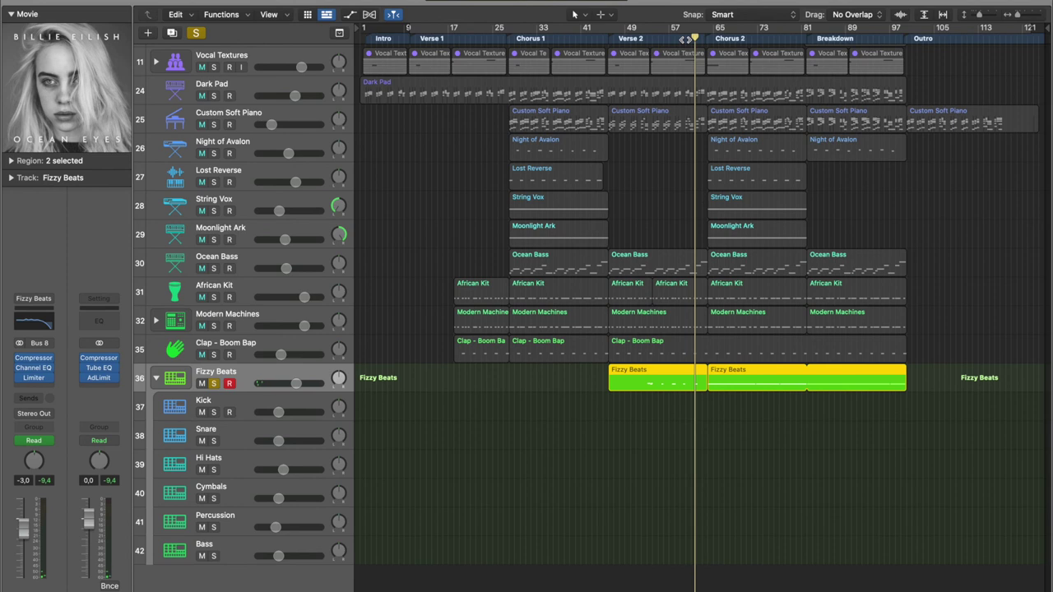
click(710, 37)
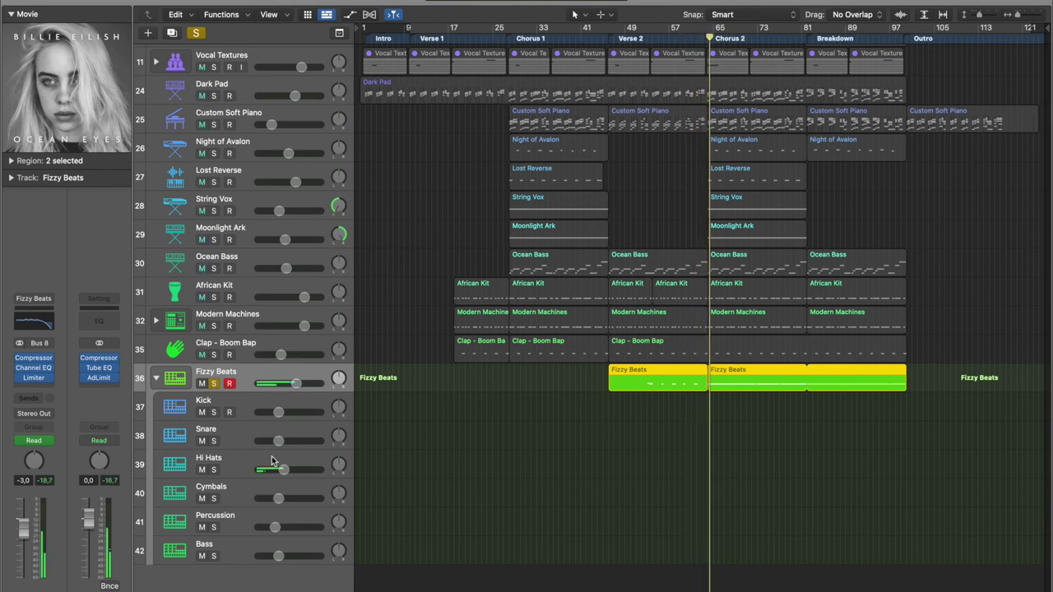
- Look at the Hi Hats and Percussion channels in the Fizzy Beats stack, and examine Percussion's Compressor and Pedalboard settings
click(242, 472)
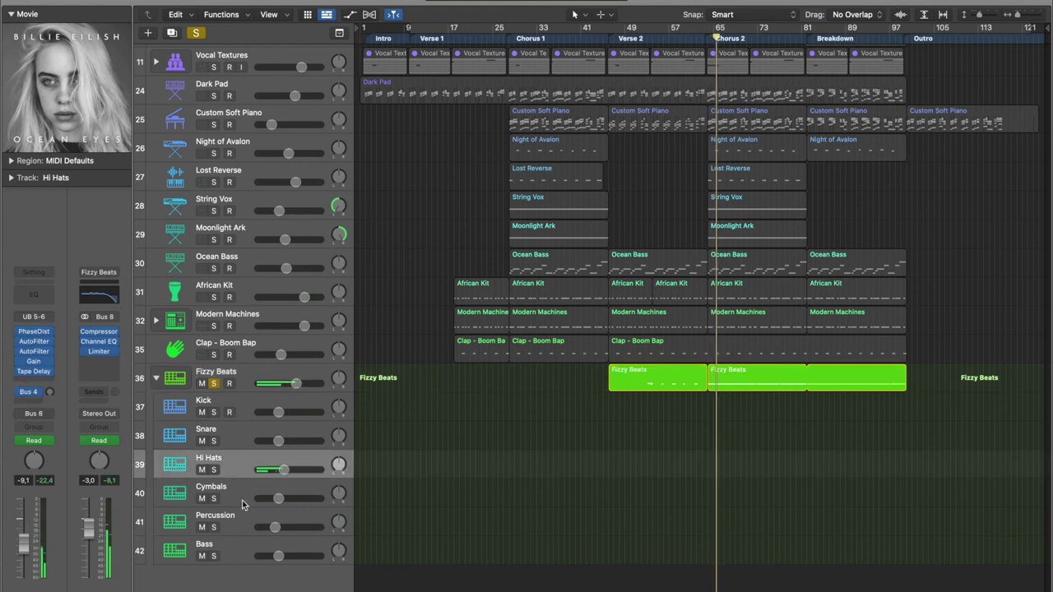
click(241, 521)
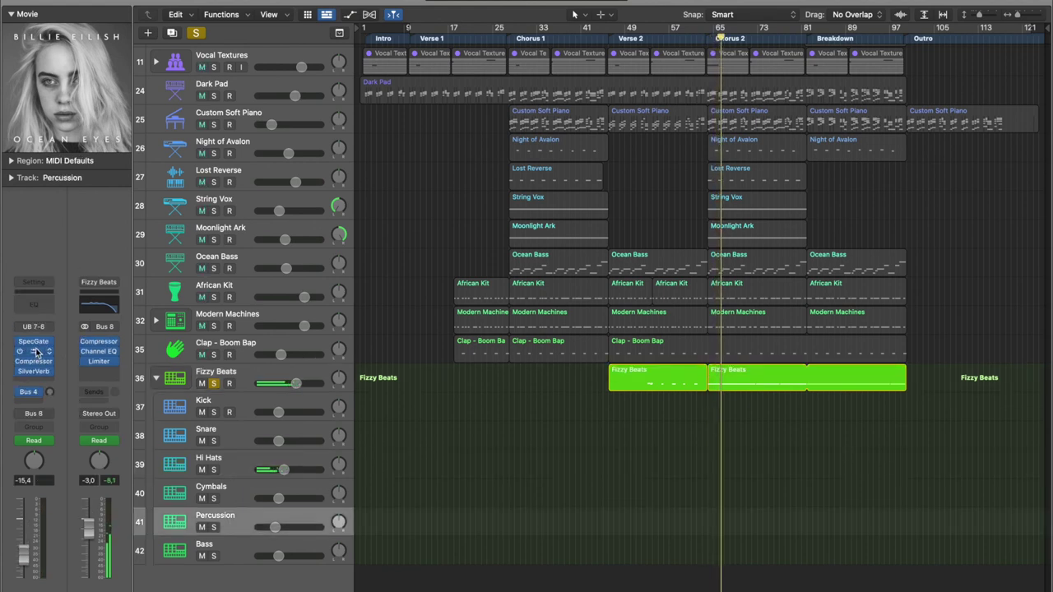
click(641, 38)
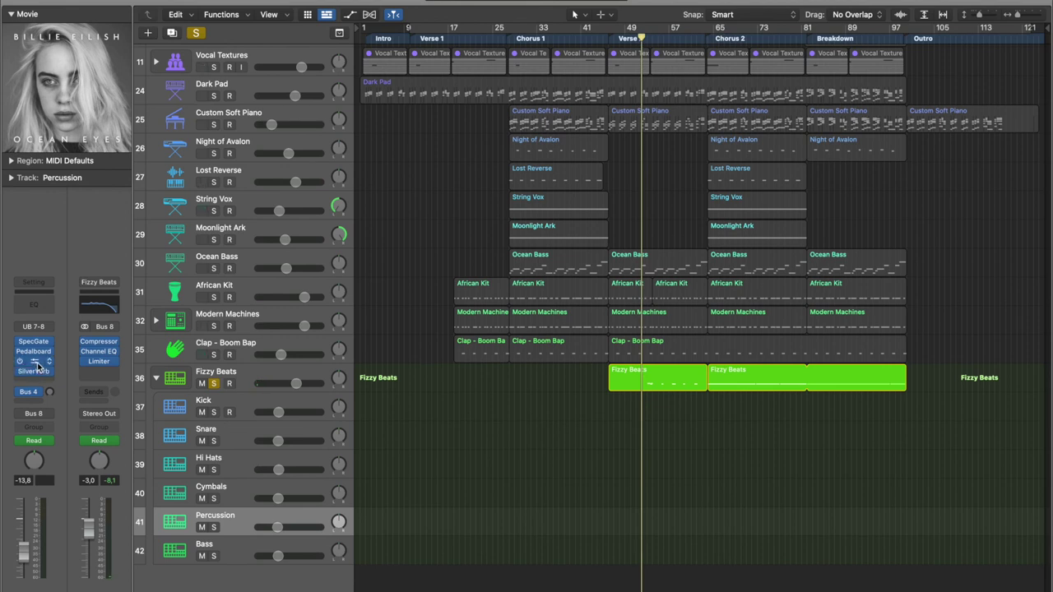
click(33, 361)
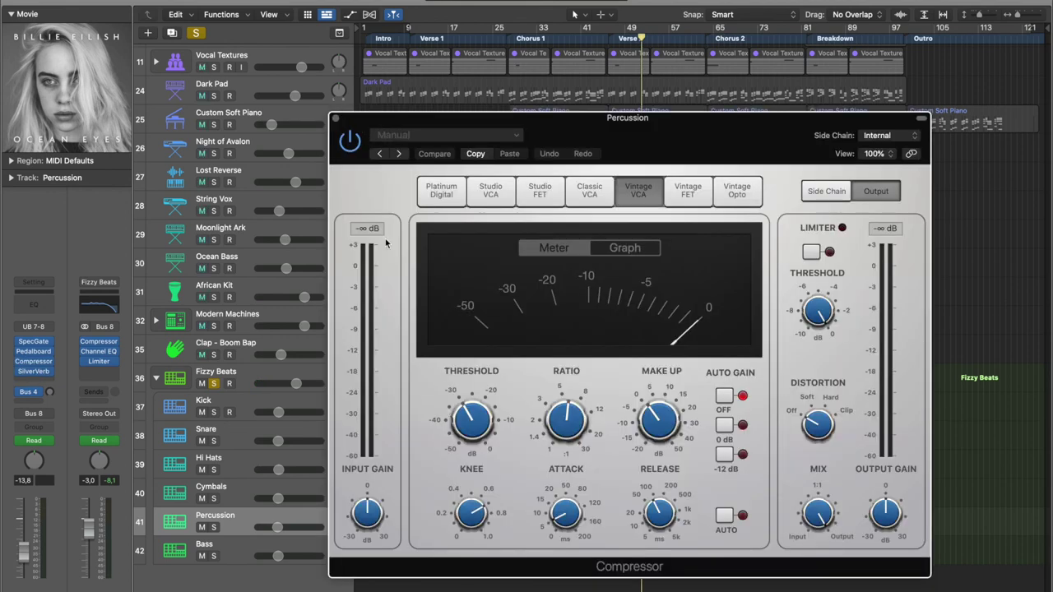
click(337, 121)
click(44, 352)
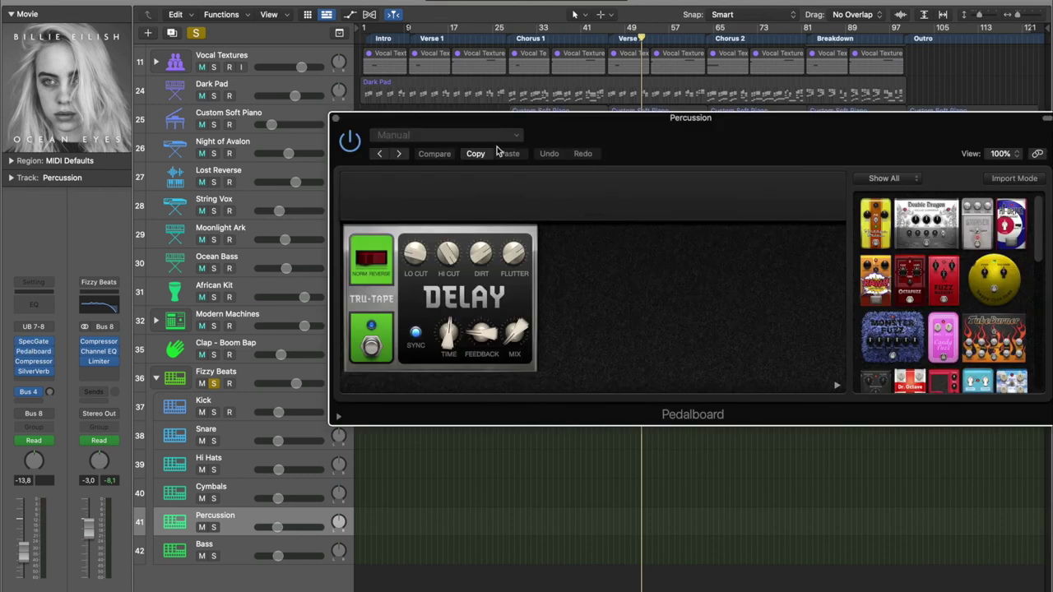
click(337, 119)
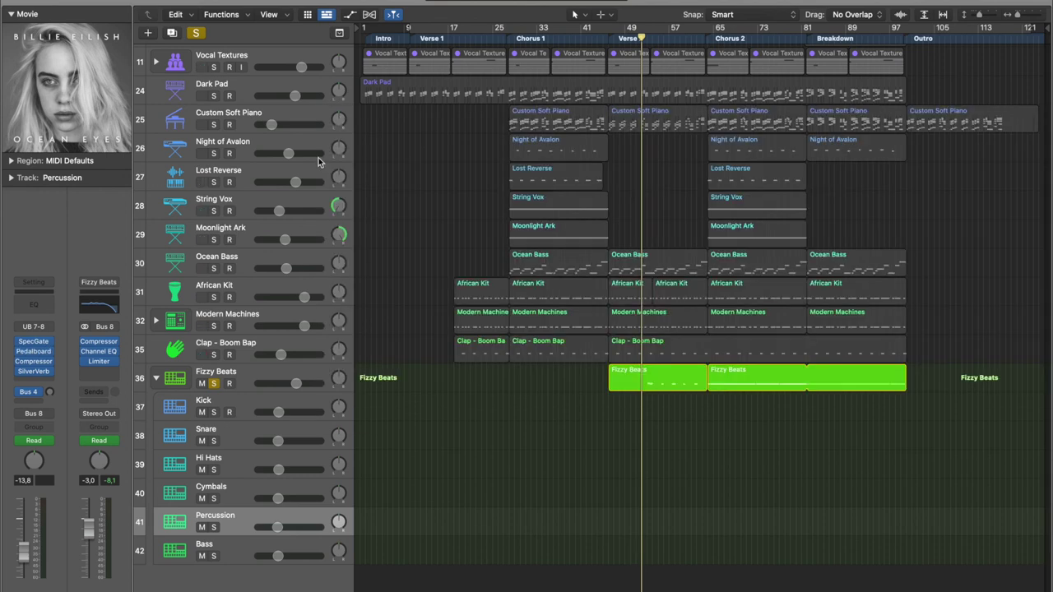
- Play the Hi Hats subtrack from the start of Chorus 2 with its effects bypassed, and re-enable PhaseDist and Gain
click(236, 469)
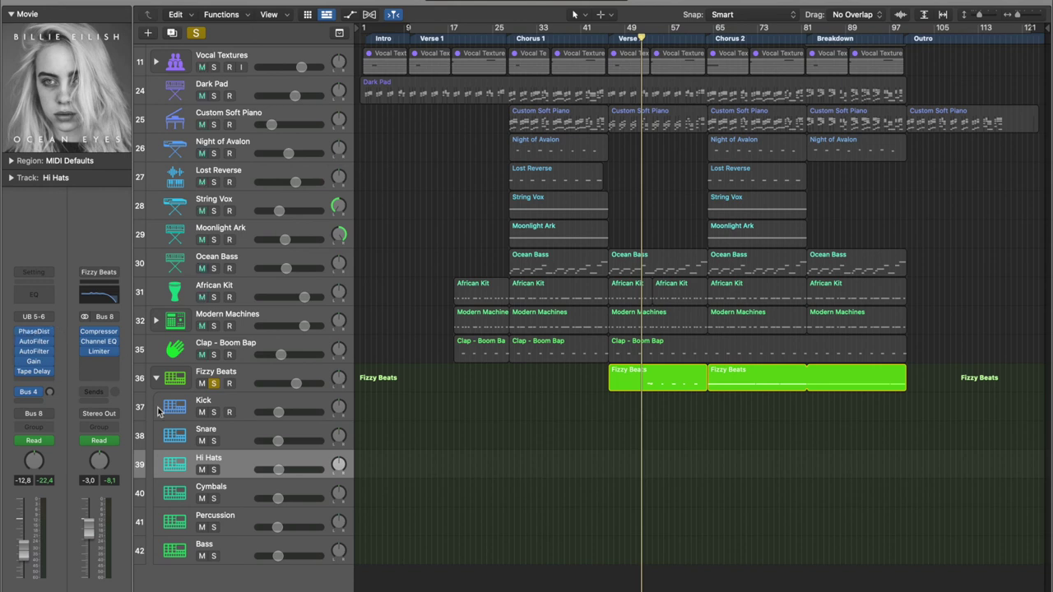
click(713, 40)
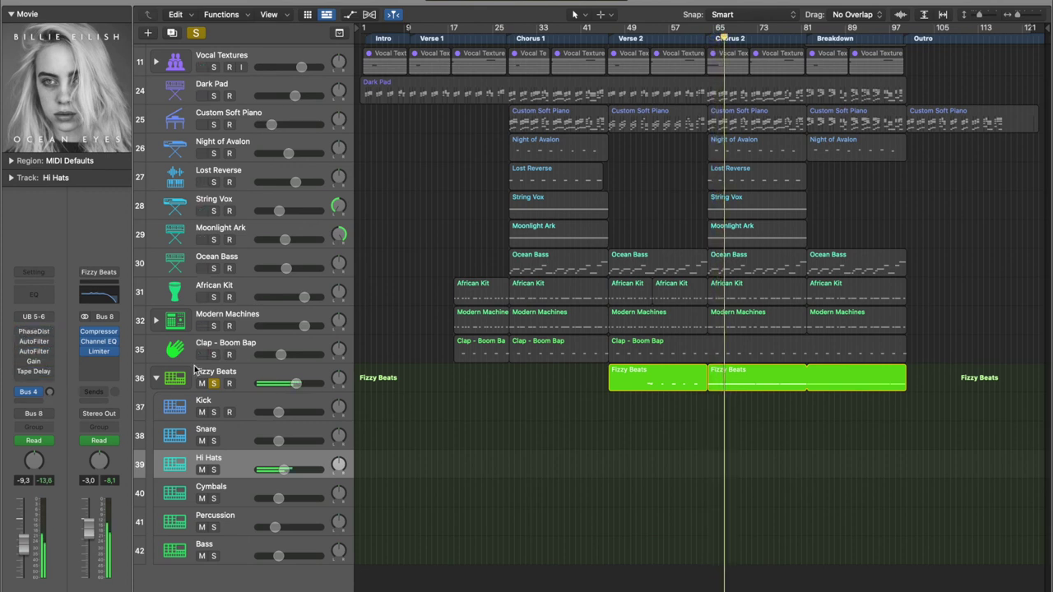
click(20, 332)
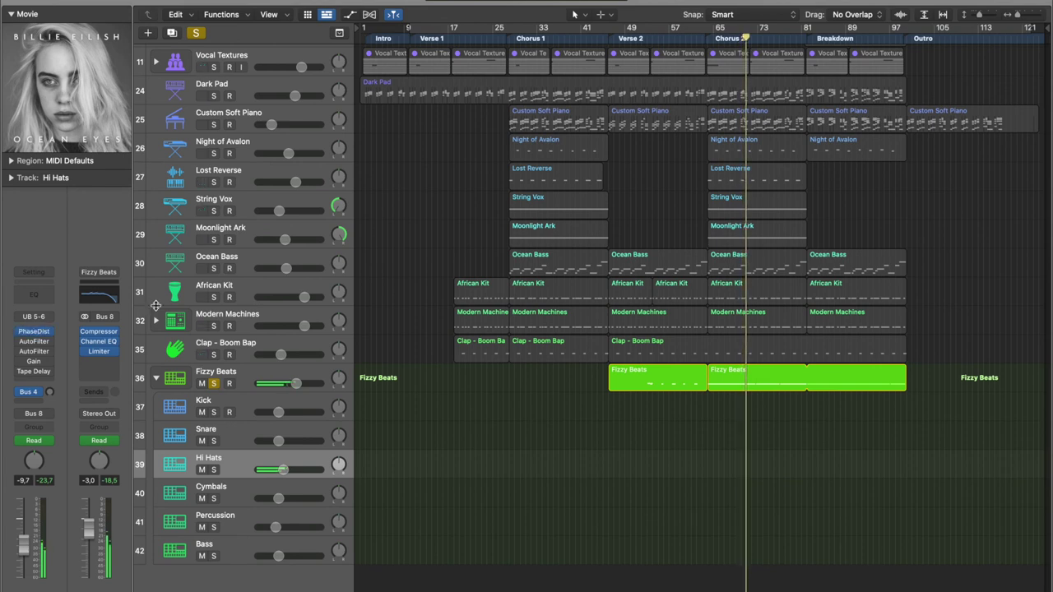
click(20, 362)
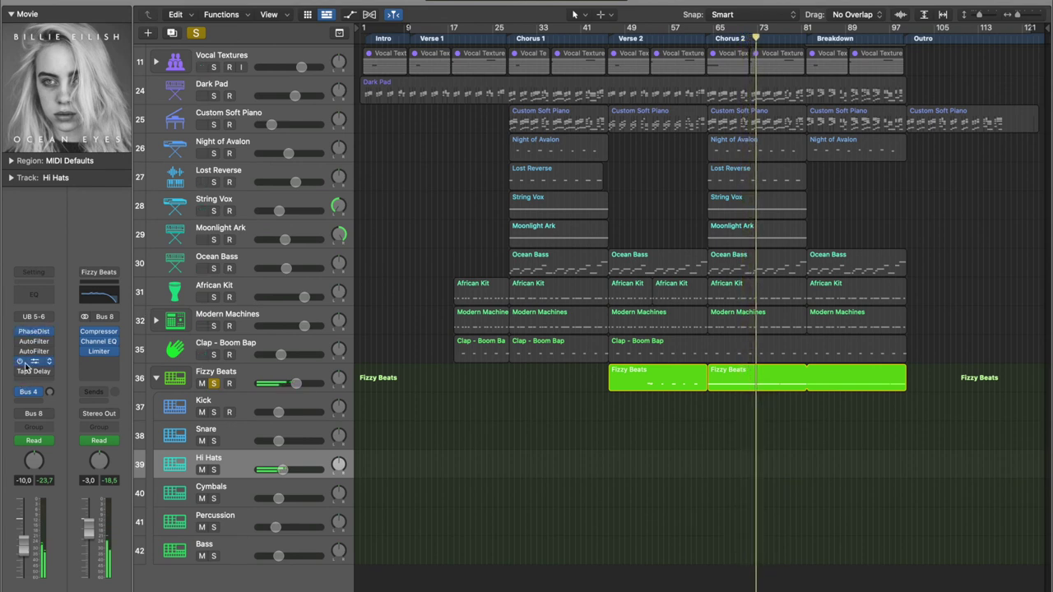
- Re-enable Tape Delay on the Hi Hats channel and examine its settings
click(34, 370)
click(34, 376)
click(34, 373)
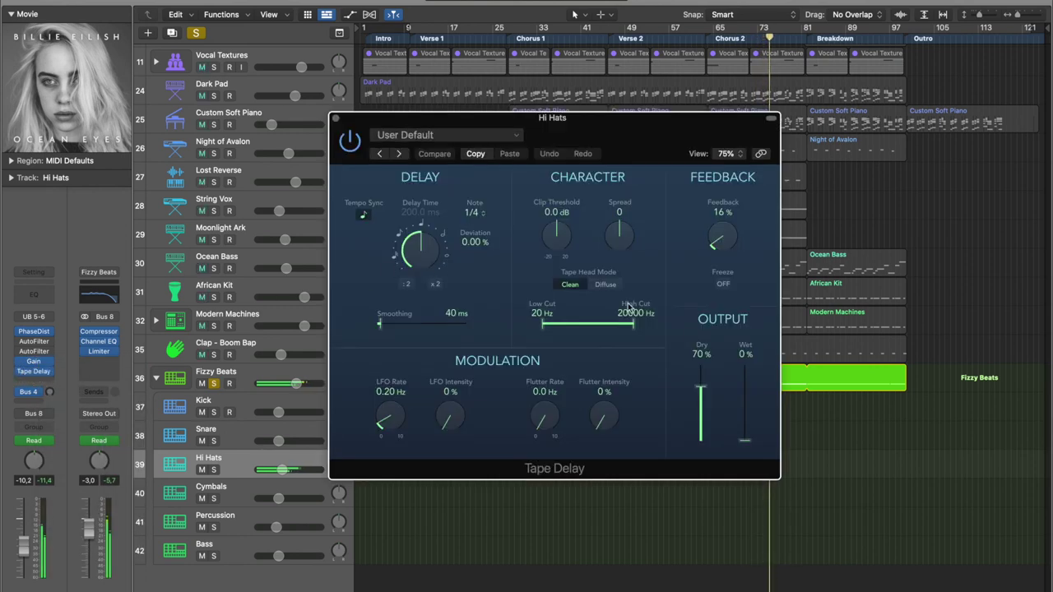
click(336, 118)
- Examine the settings of both AutoFilter effects on Hi Hats and switch each one back on
click(34, 341)
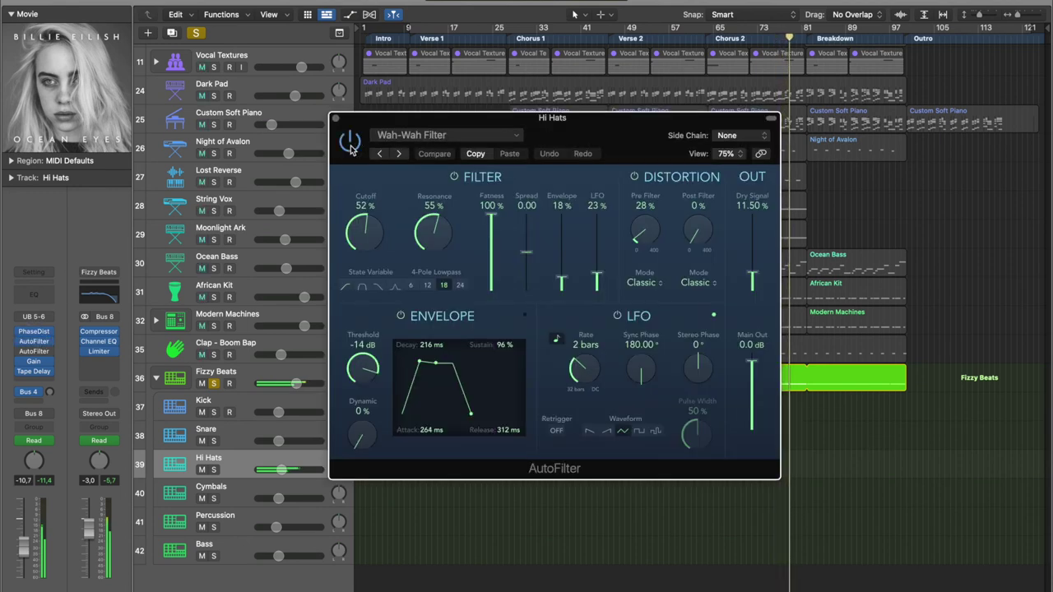
click(335, 118)
click(40, 352)
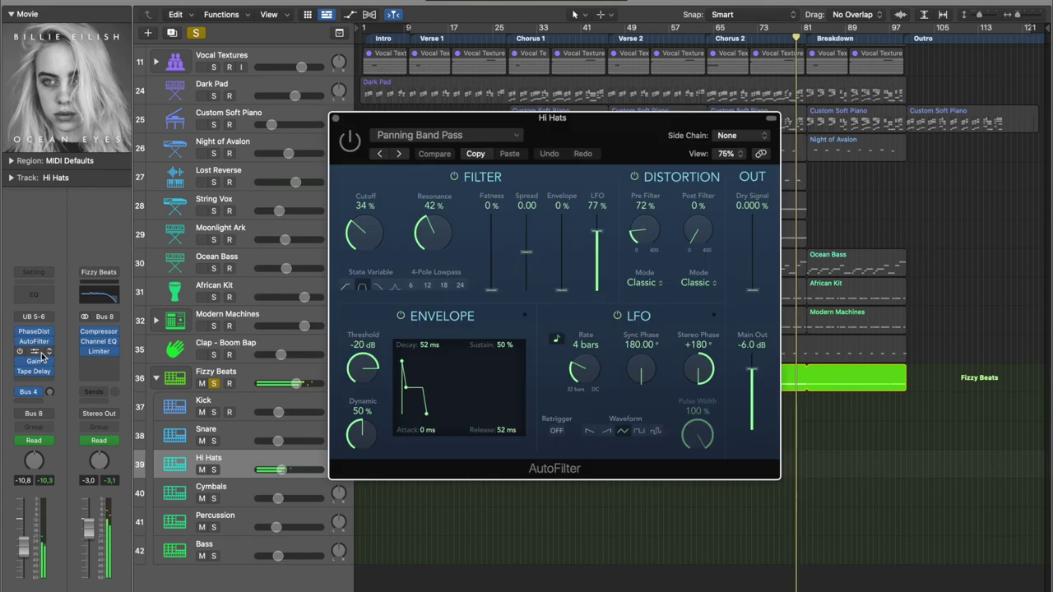
click(337, 119)
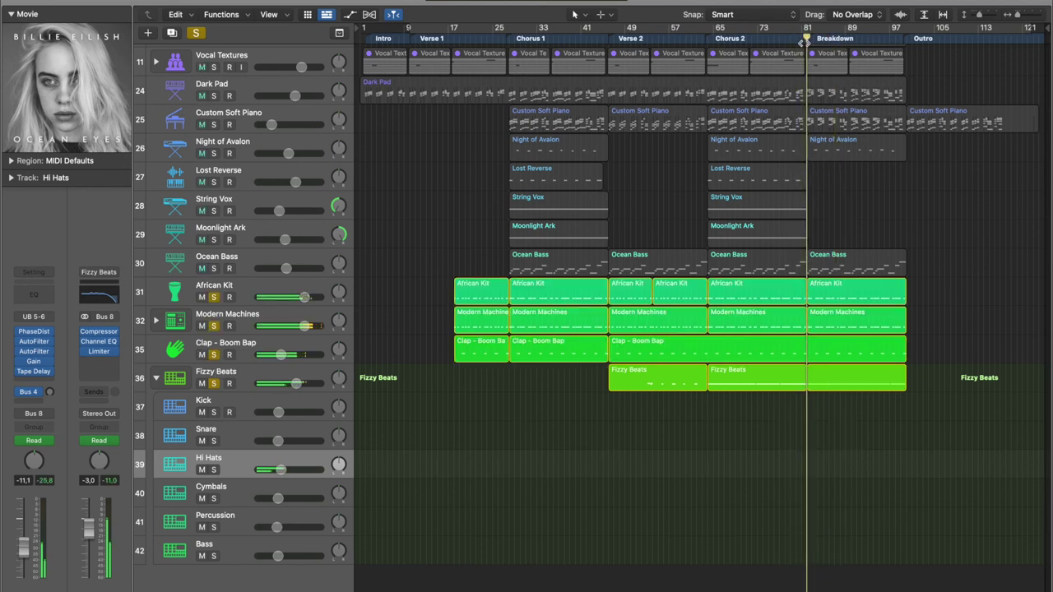
- Collapse Fizzy Beats and add Ocean Bass, Night of Avalon, Custom Soft Piano and Dark Pad to the soloed drums while the Breakdown plays
click(156, 379)
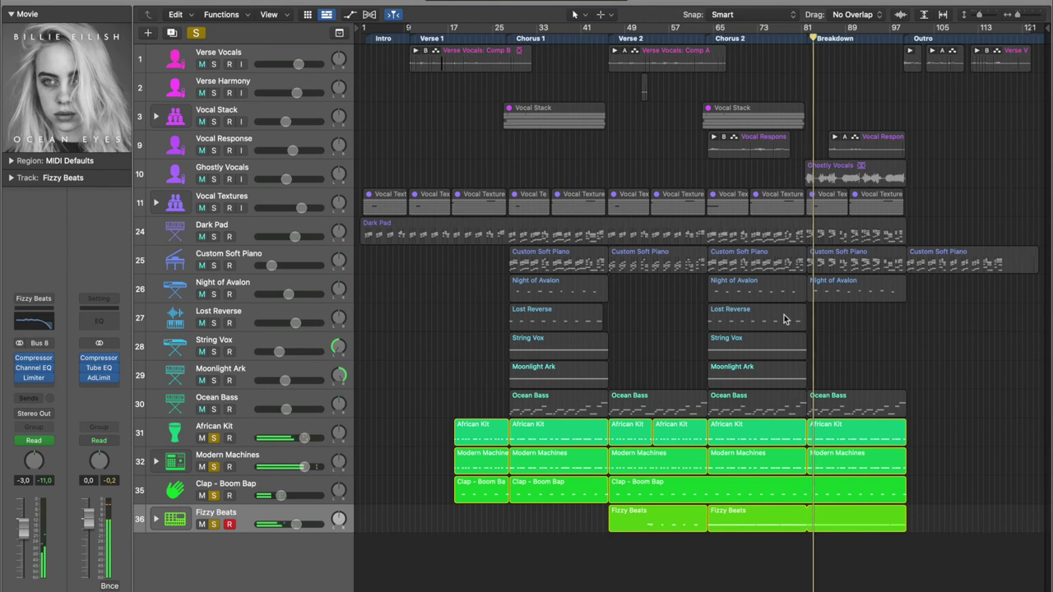
scroll(897, 414, up, 10)
scroll(896, 411, right, 10)
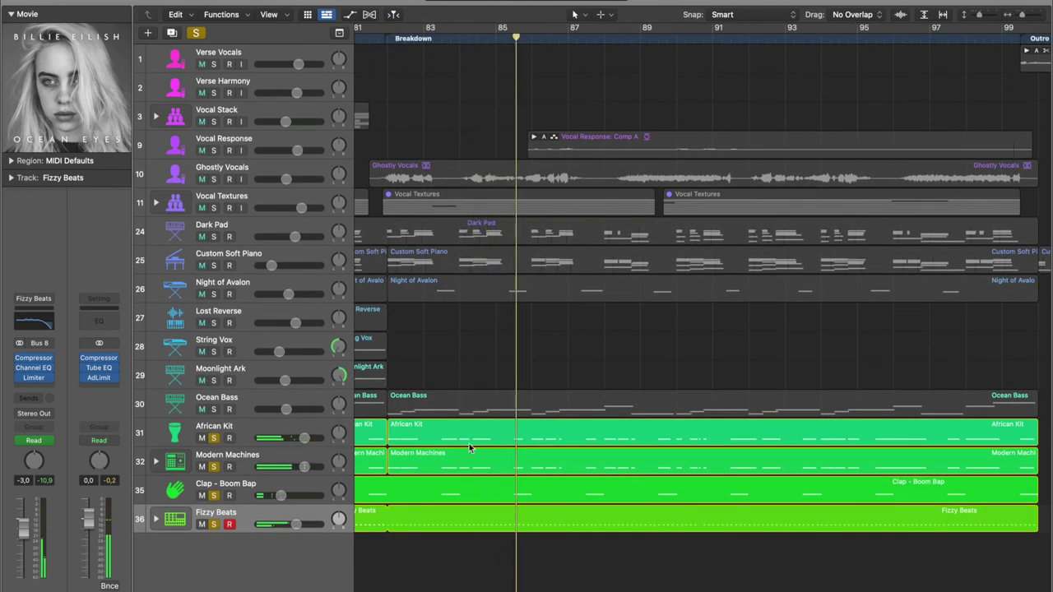
key(super+Left)
key(super+Left)
key(super+Left)
click(213, 409)
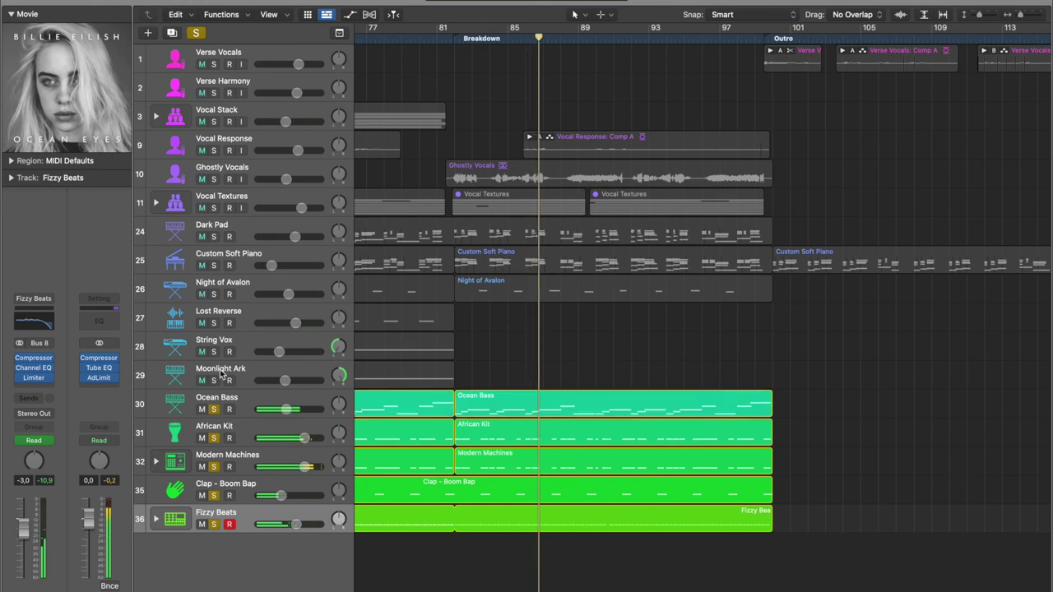
click(214, 294)
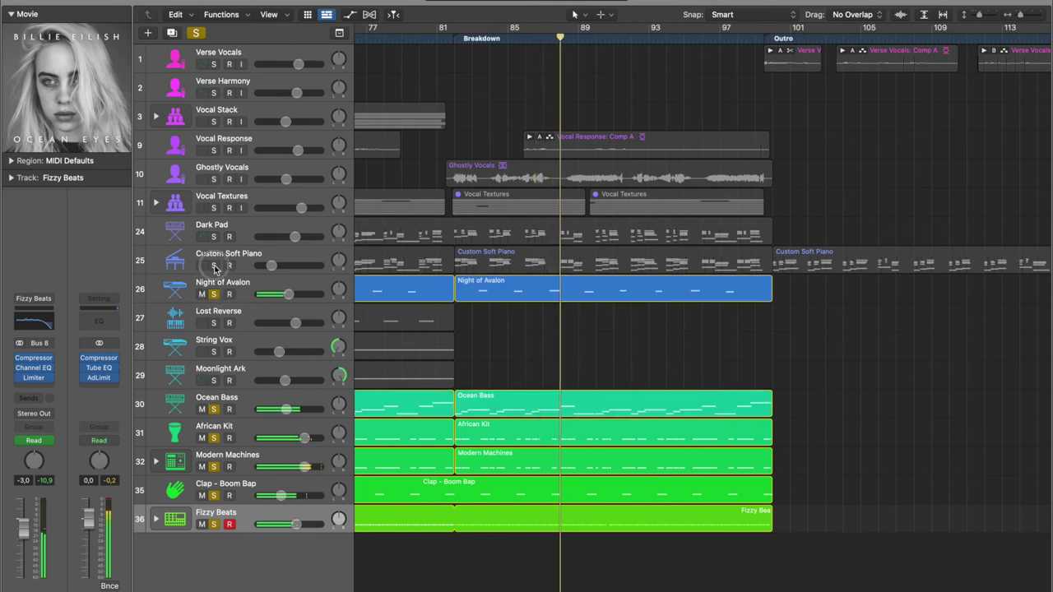
click(213, 265)
click(213, 237)
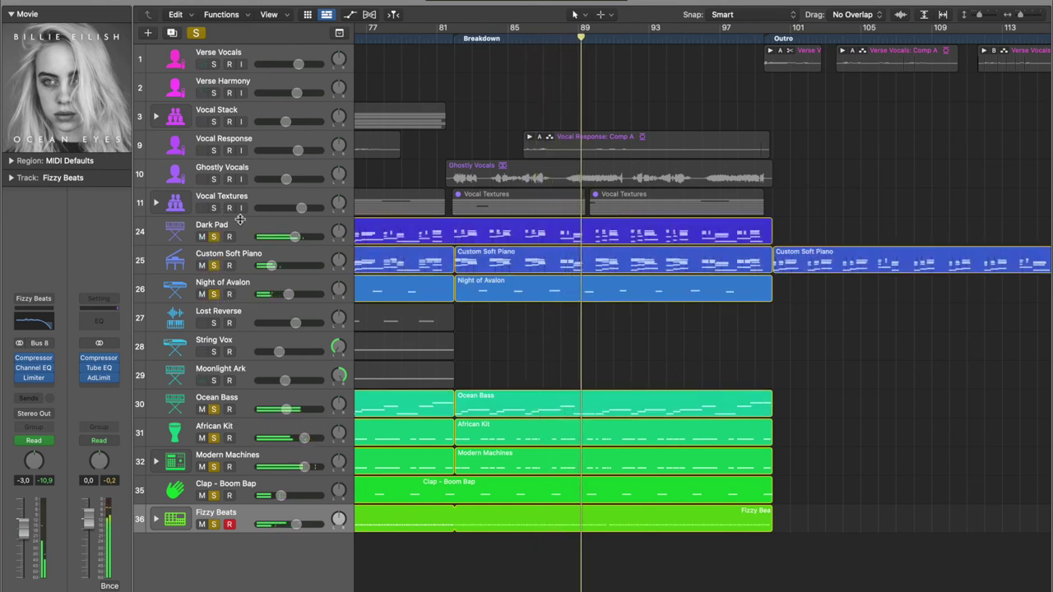
key(super+Left)
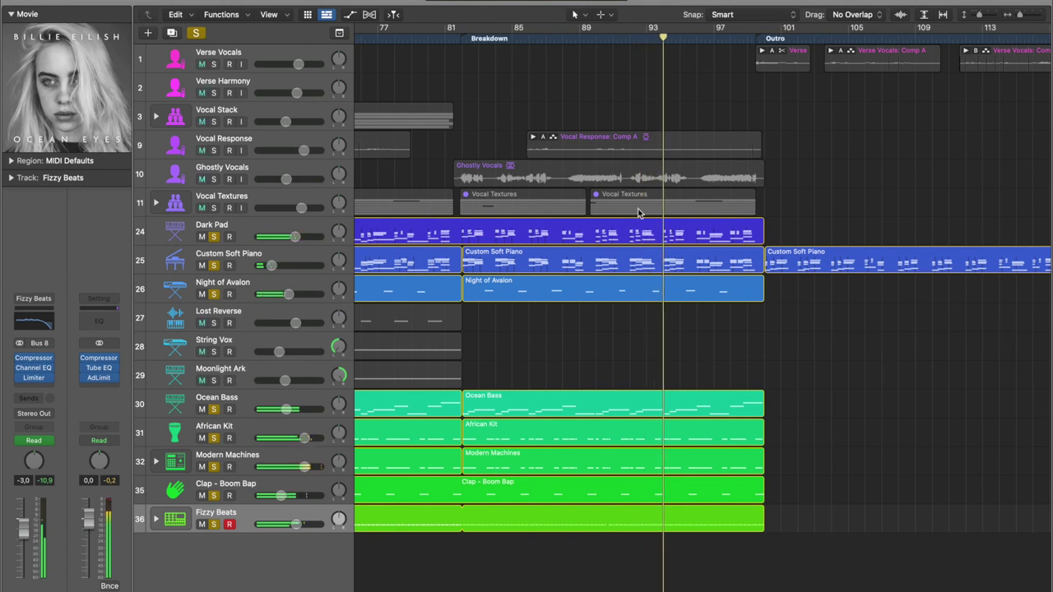
- Clear all solos, and briefly expand the Vocal Textures stack to look over its vocal layers across the whole arrangement
click(196, 32)
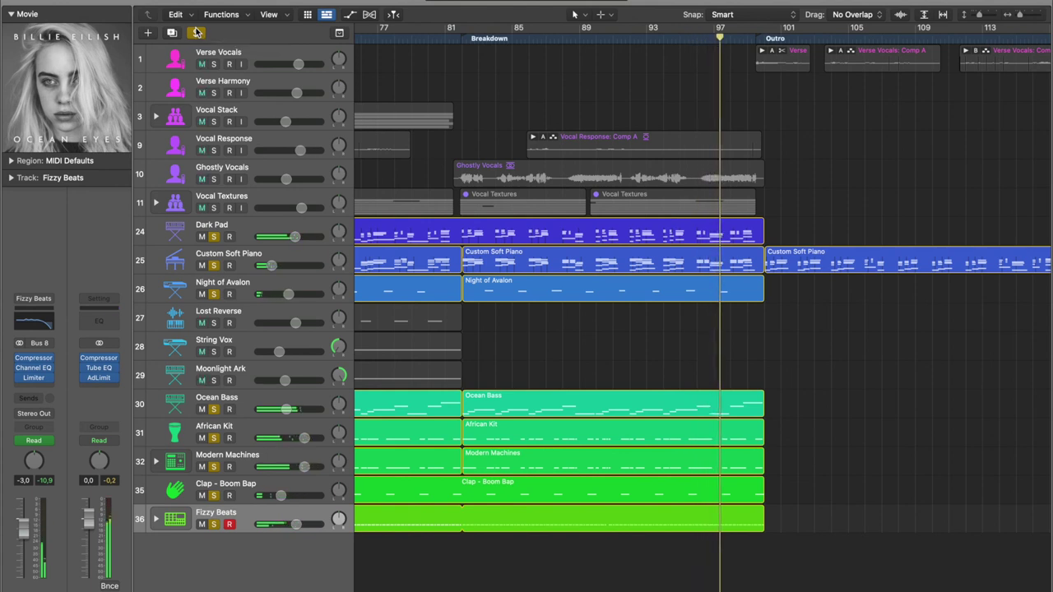
key(z)
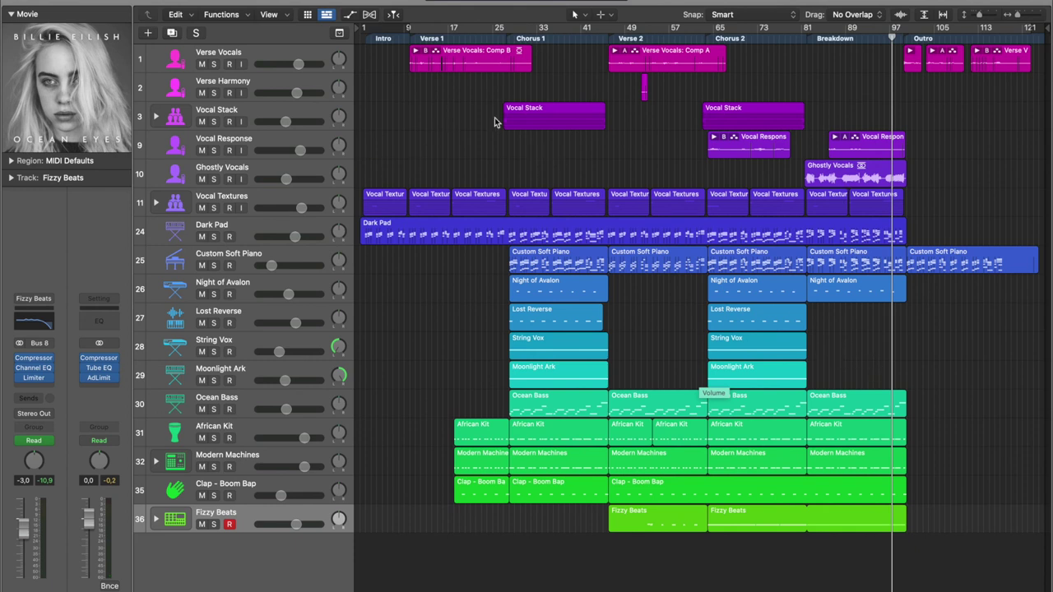
click(156, 203)
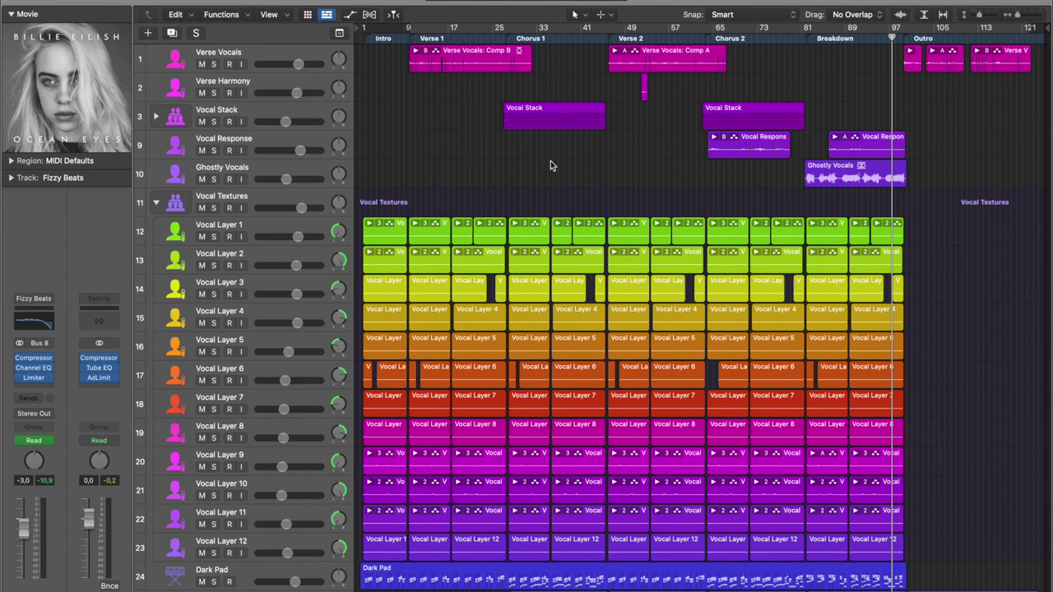
click(157, 204)
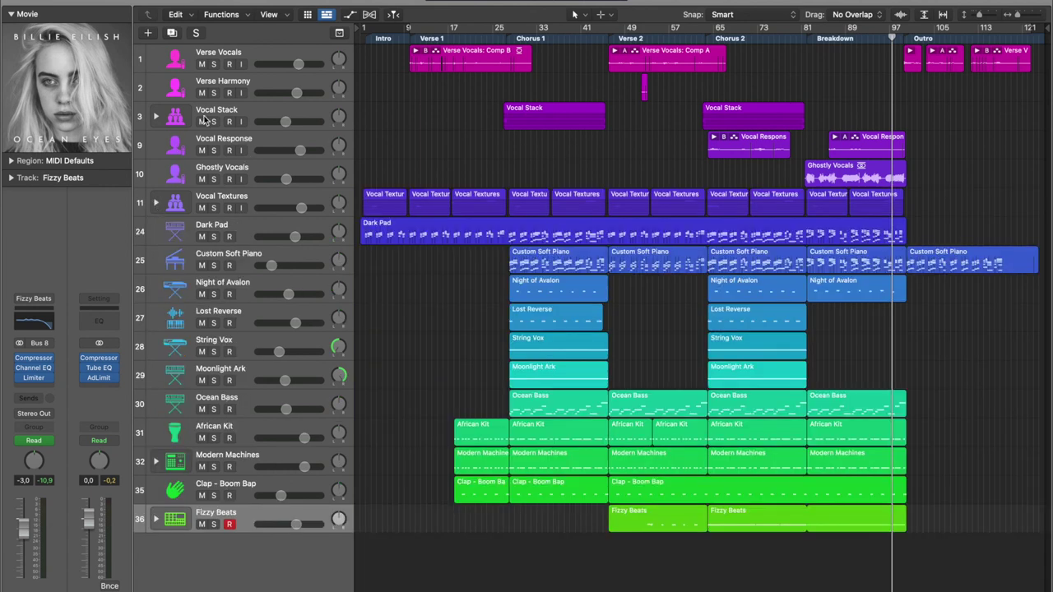